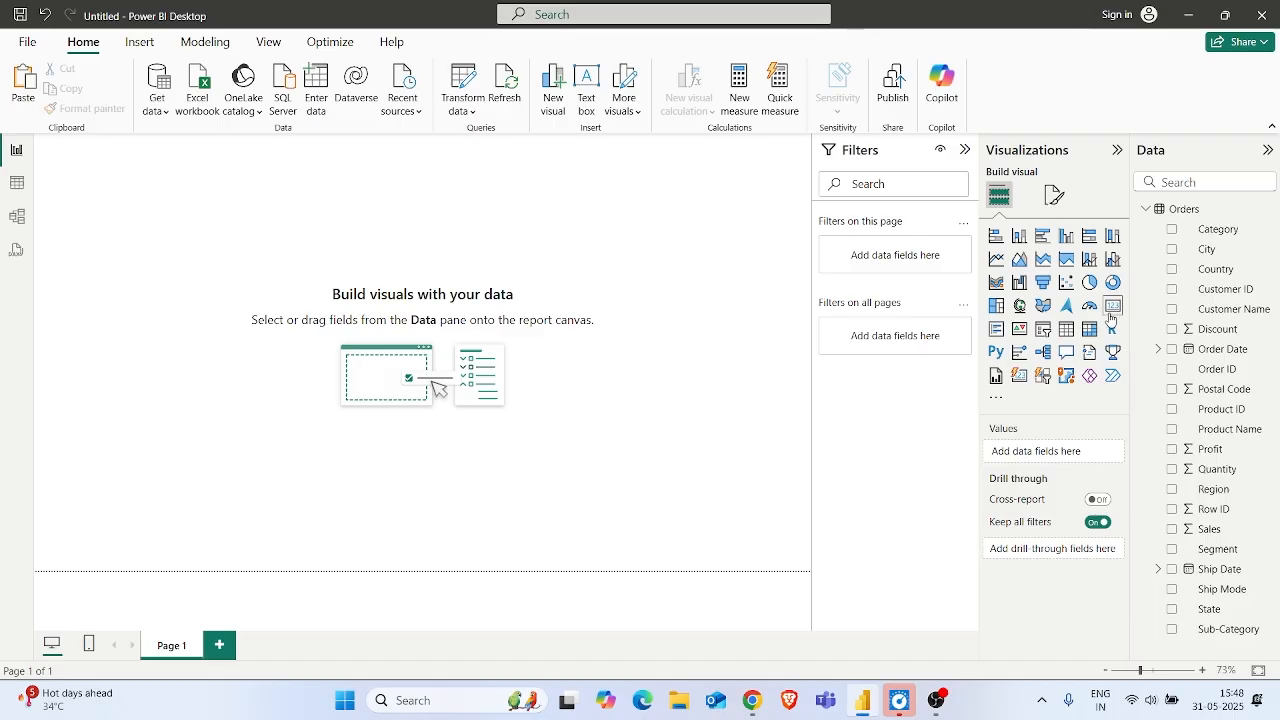
- Add an empty card visual to the report page and move it down to leave room above it
left_click(1113, 305)
left_click_drag(149, 216, 177, 314)
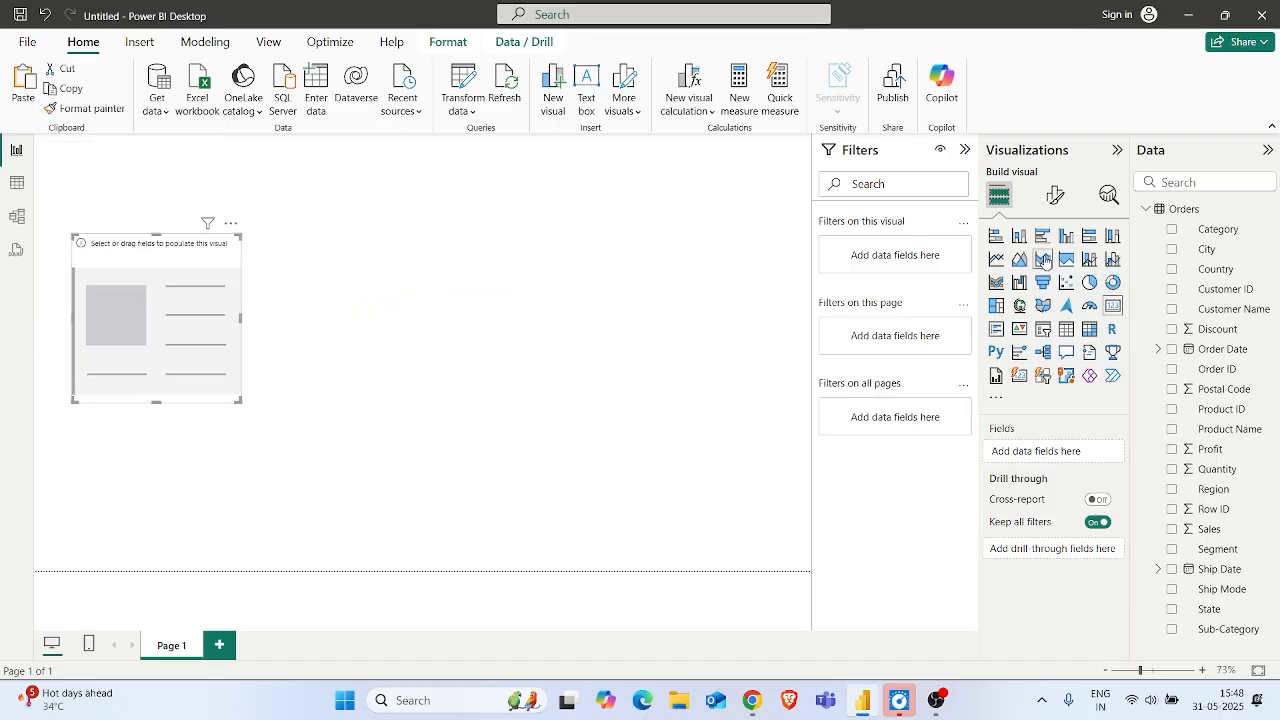
- Insert a text box reading "Sales Dashboard" and set its font size to 28
left_click(586, 100)
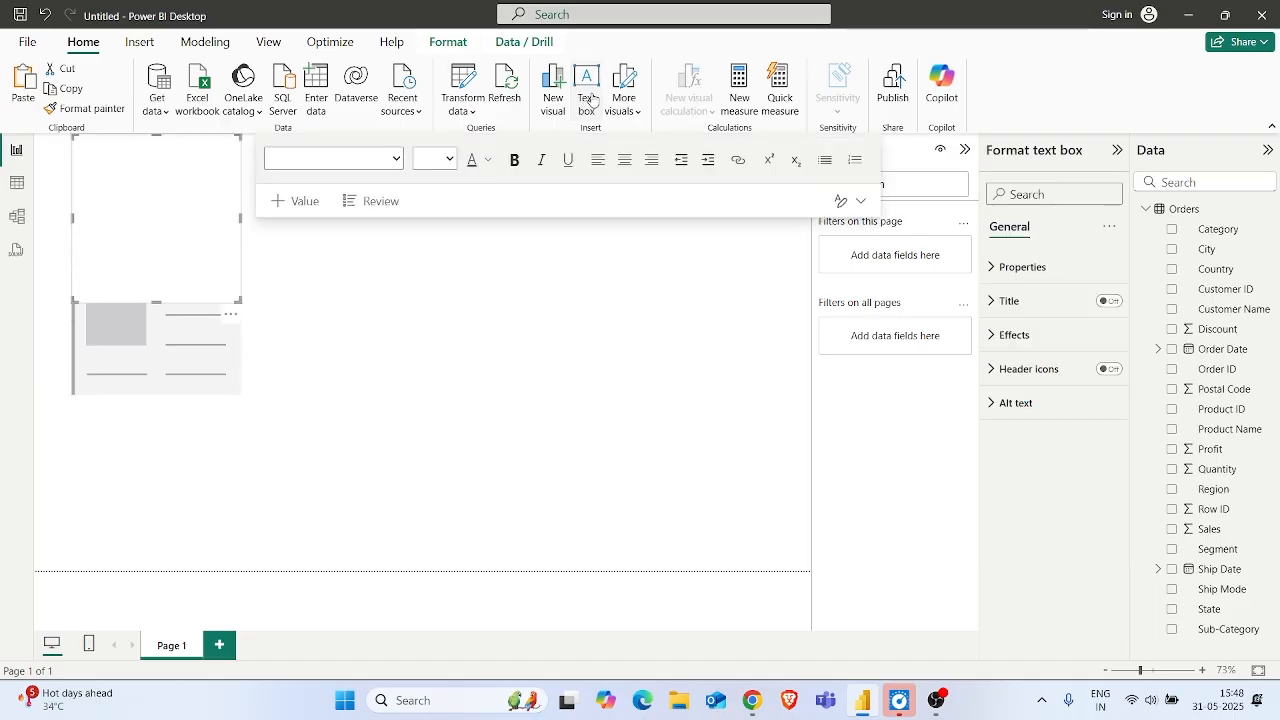
left_click(117, 156)
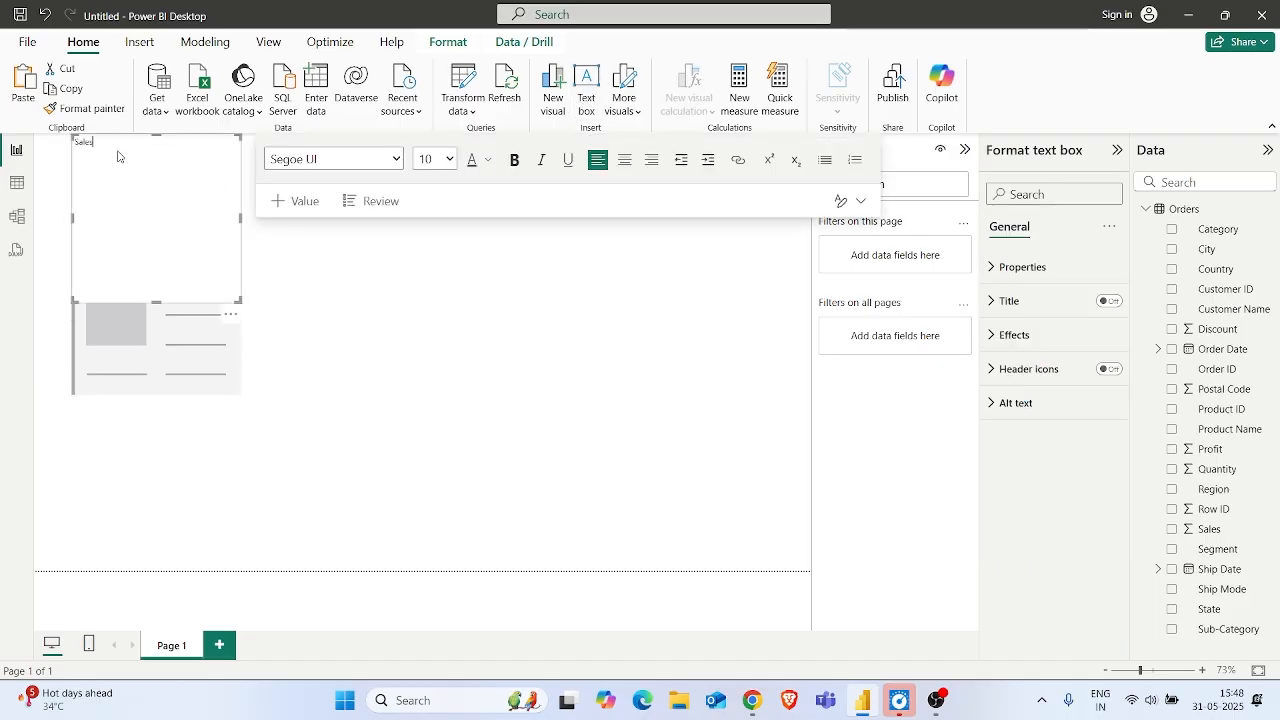
type("Sales Dashboard")
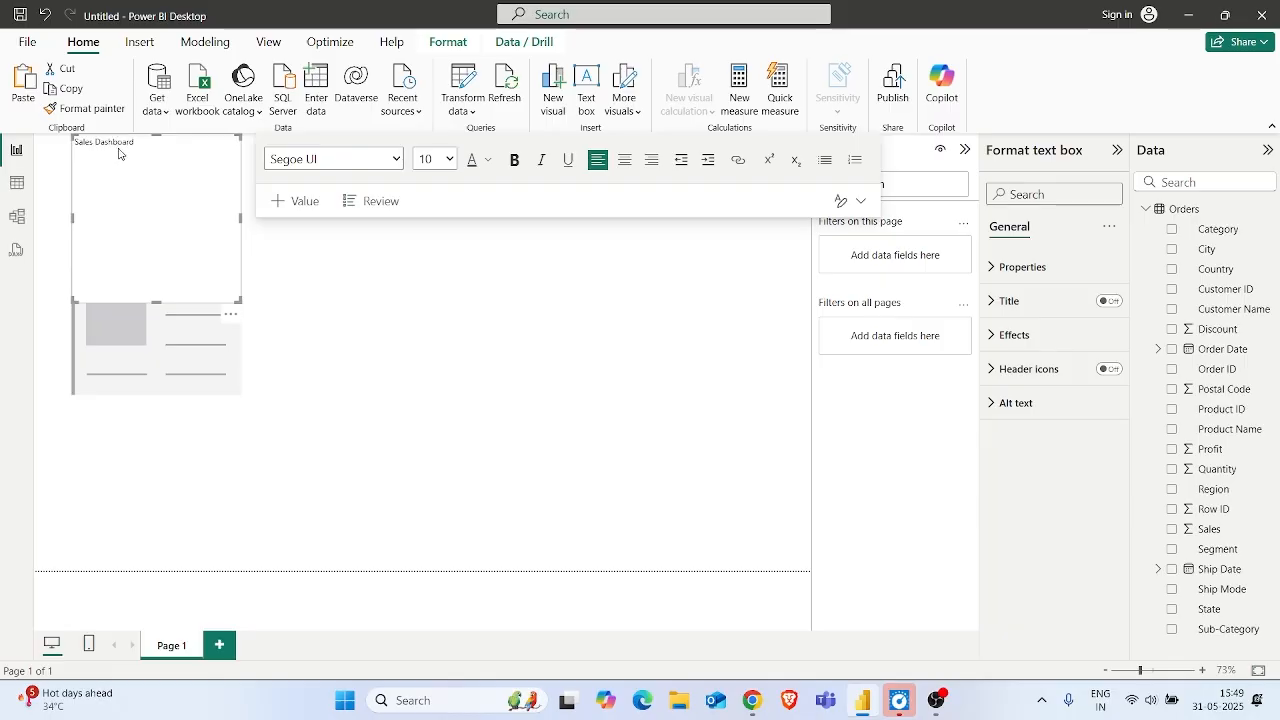
key("ctrl+a")
left_click(449, 159)
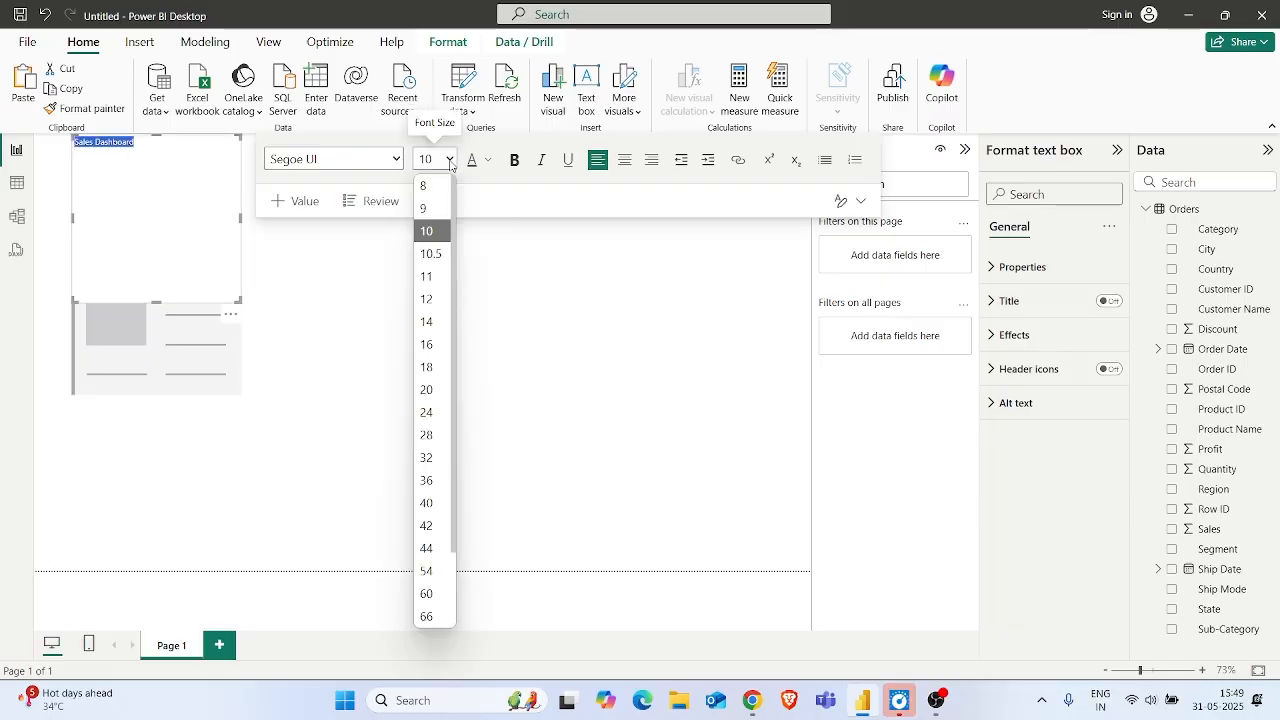
left_click(428, 435)
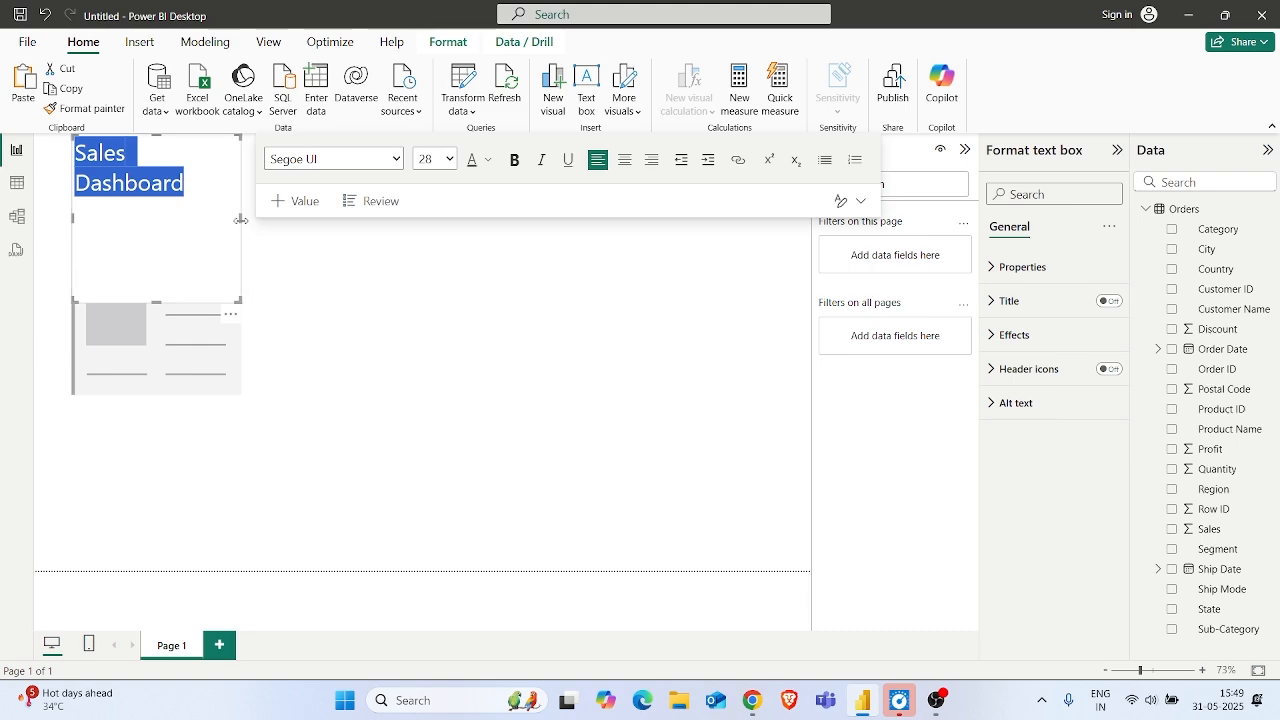
- Resize the Sales Dashboard text box to one line with centered text and reposition it above the card
left_click_drag(240, 217, 294, 218)
left_click_drag(178, 301, 187, 174)
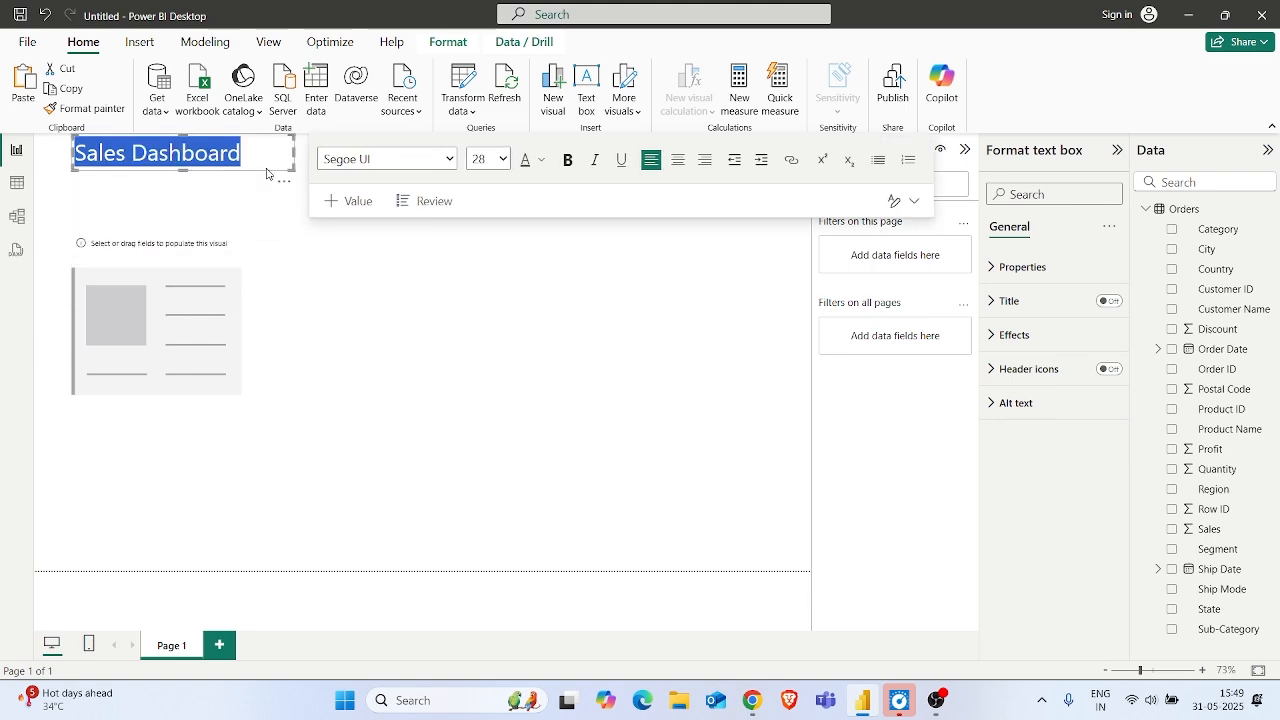
left_click(678, 160)
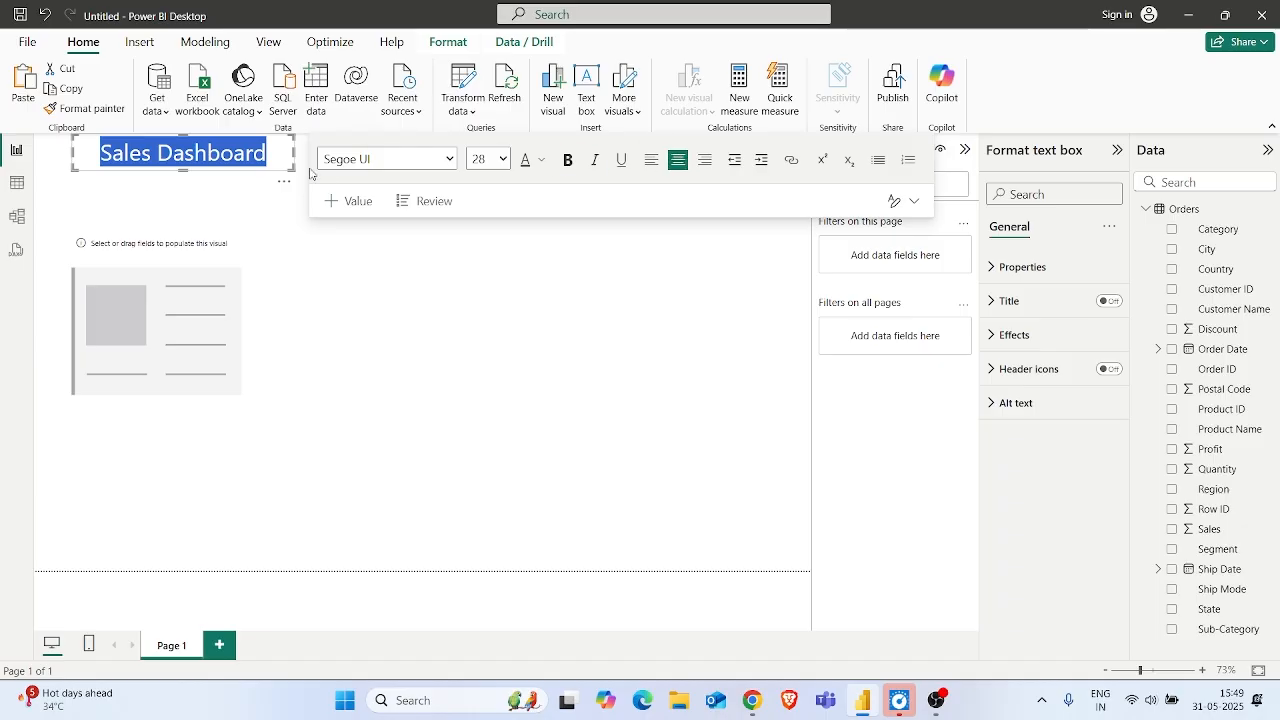
mouse_move(270, 185)
left_mouse_down()
mouse_move(243, 191)
mouse_move(251, 200)
left_mouse_up()
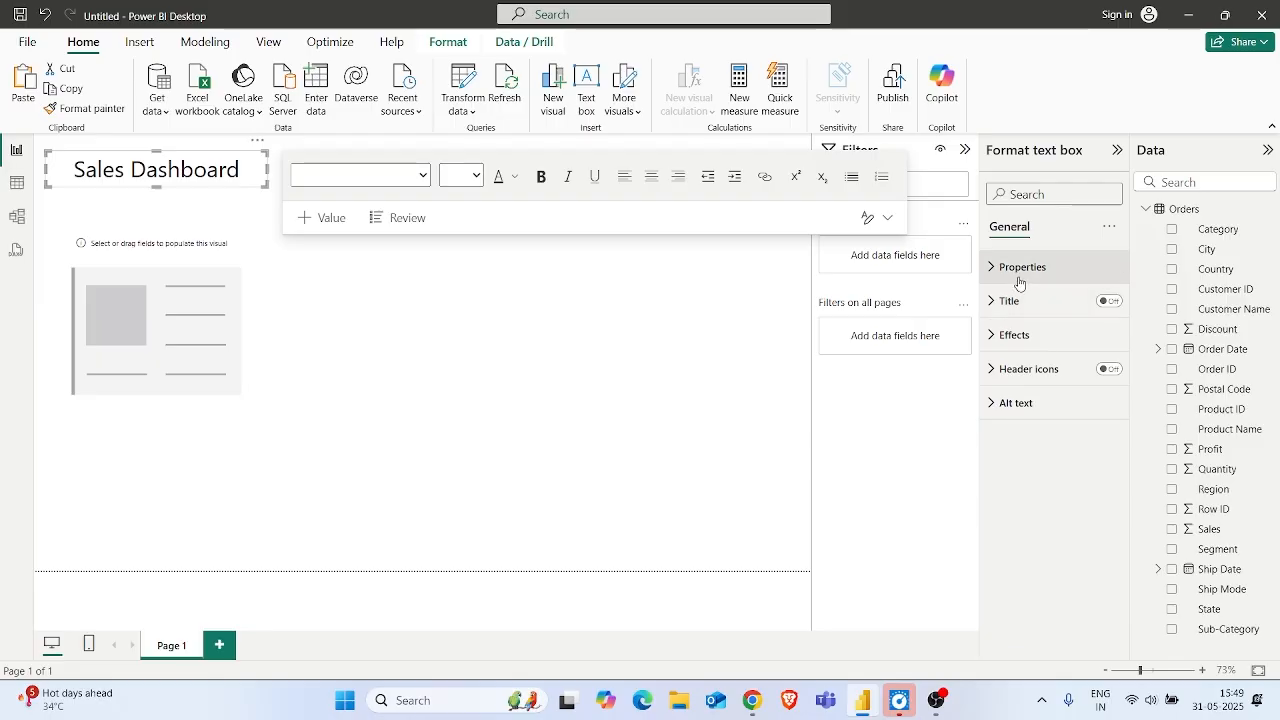
- Give the Sales Dashboard text box a blue background and make its text bold
left_click(1007, 337)
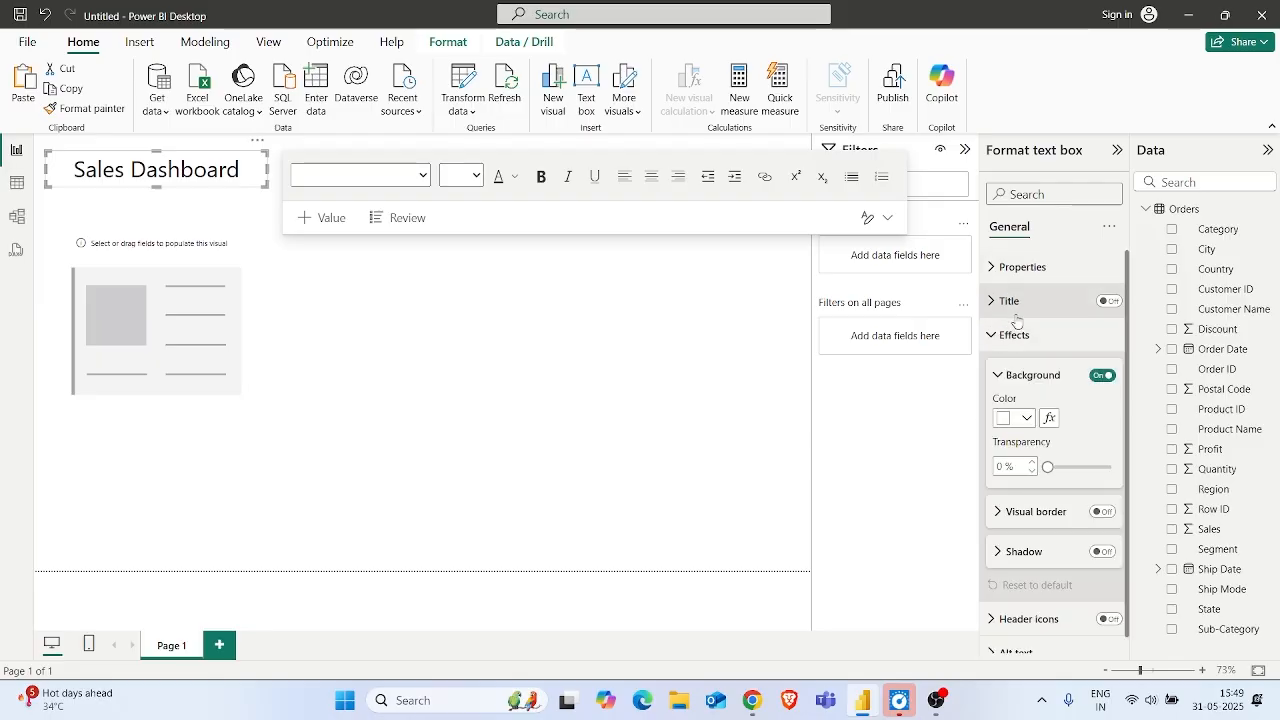
left_click(1025, 421)
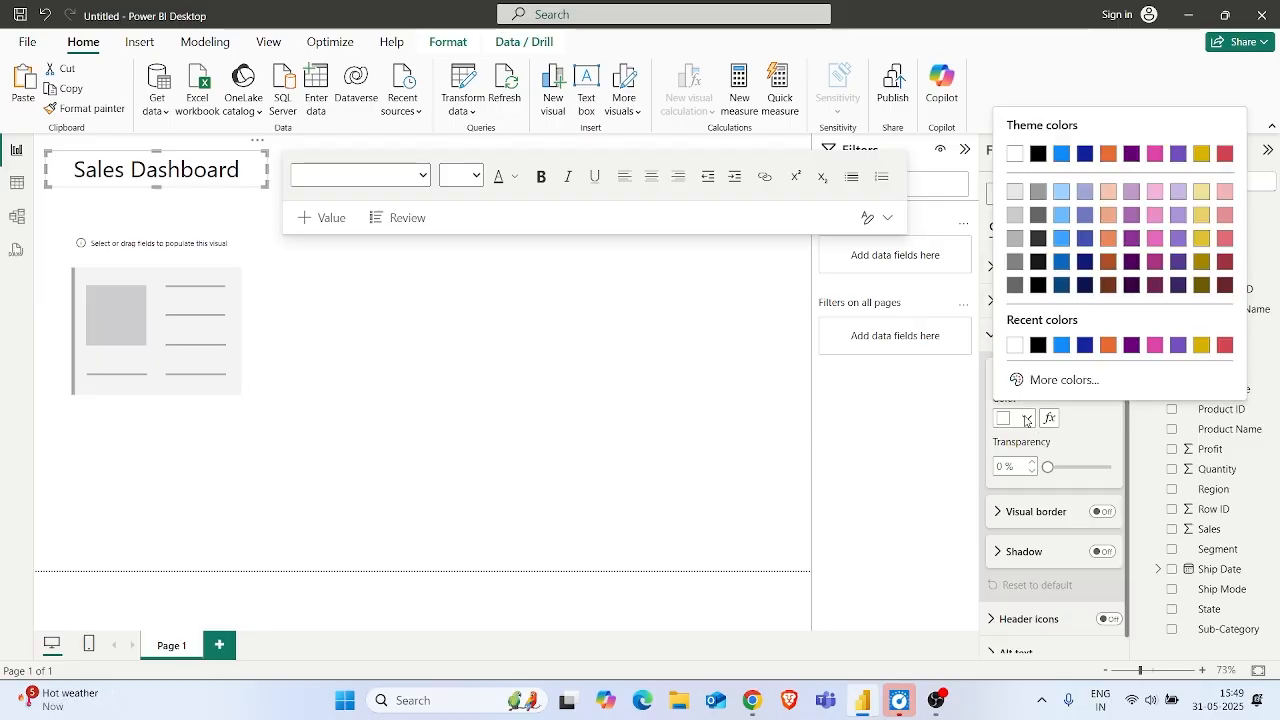
left_click(1065, 345)
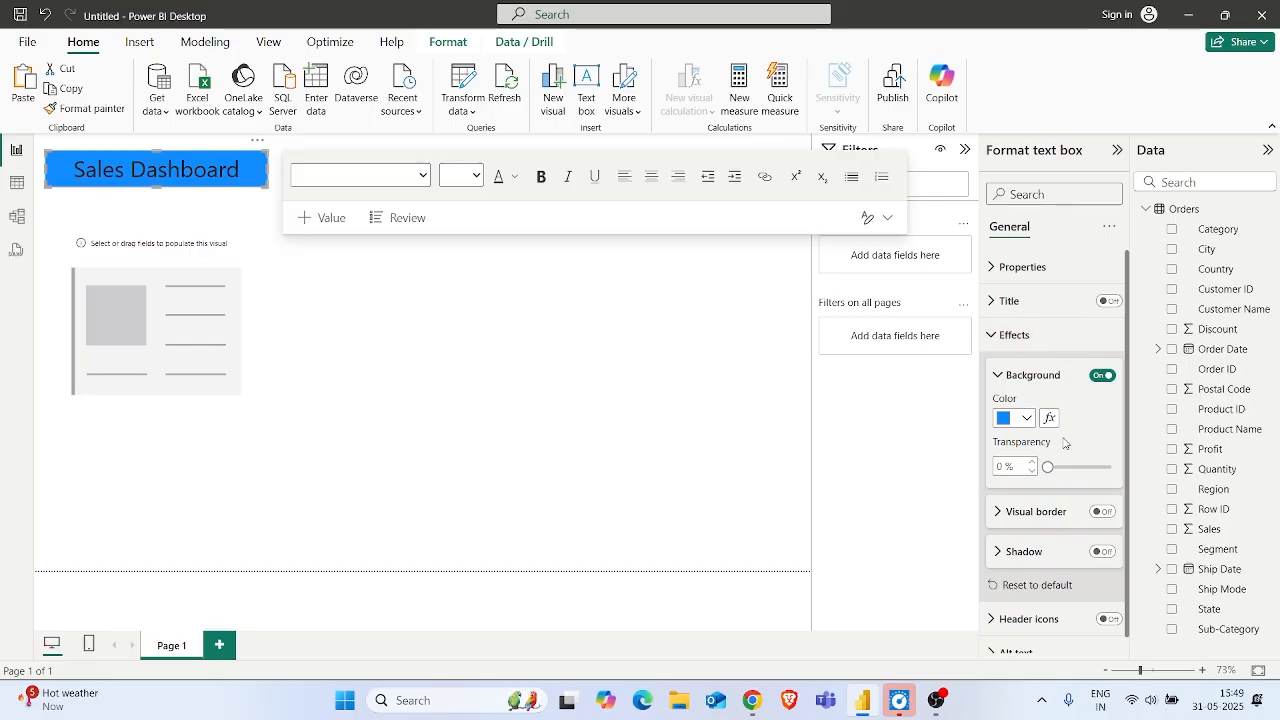
left_click(542, 177)
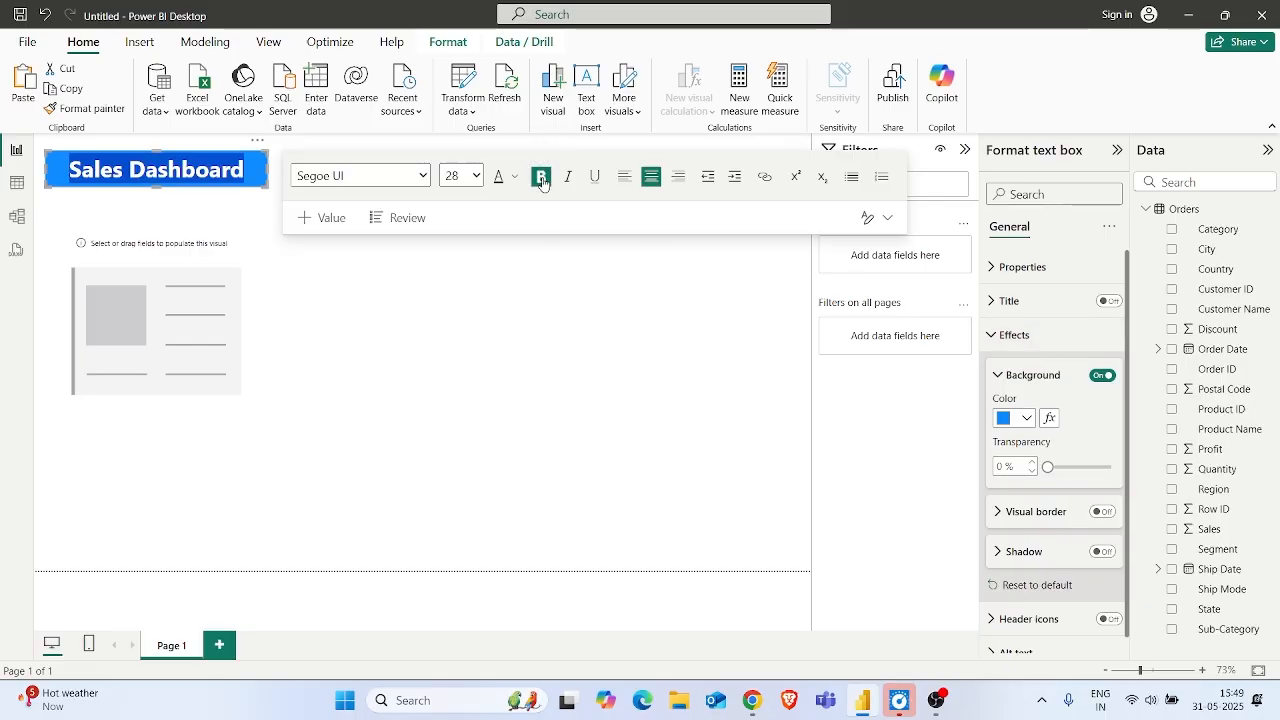
left_click(463, 329)
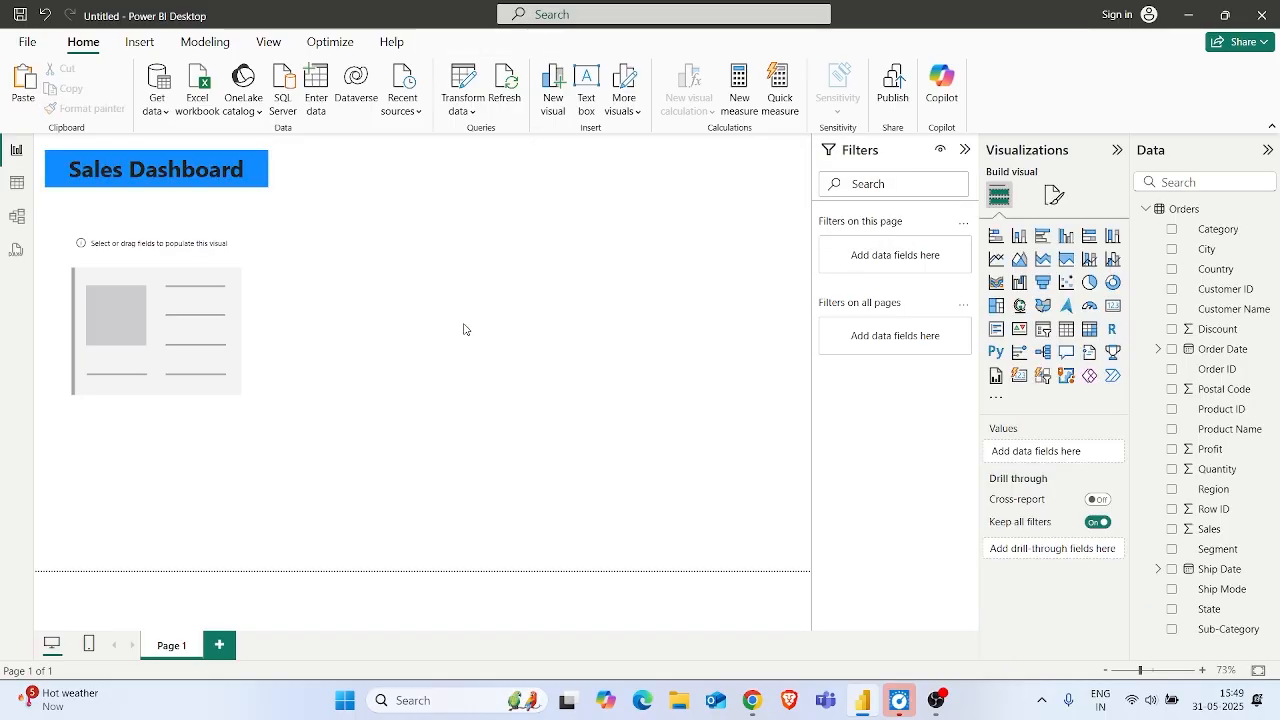
- Turn on the title text box's visual border with 20 px rounded corners and increase the box's height to fit the text
left_click(262, 178)
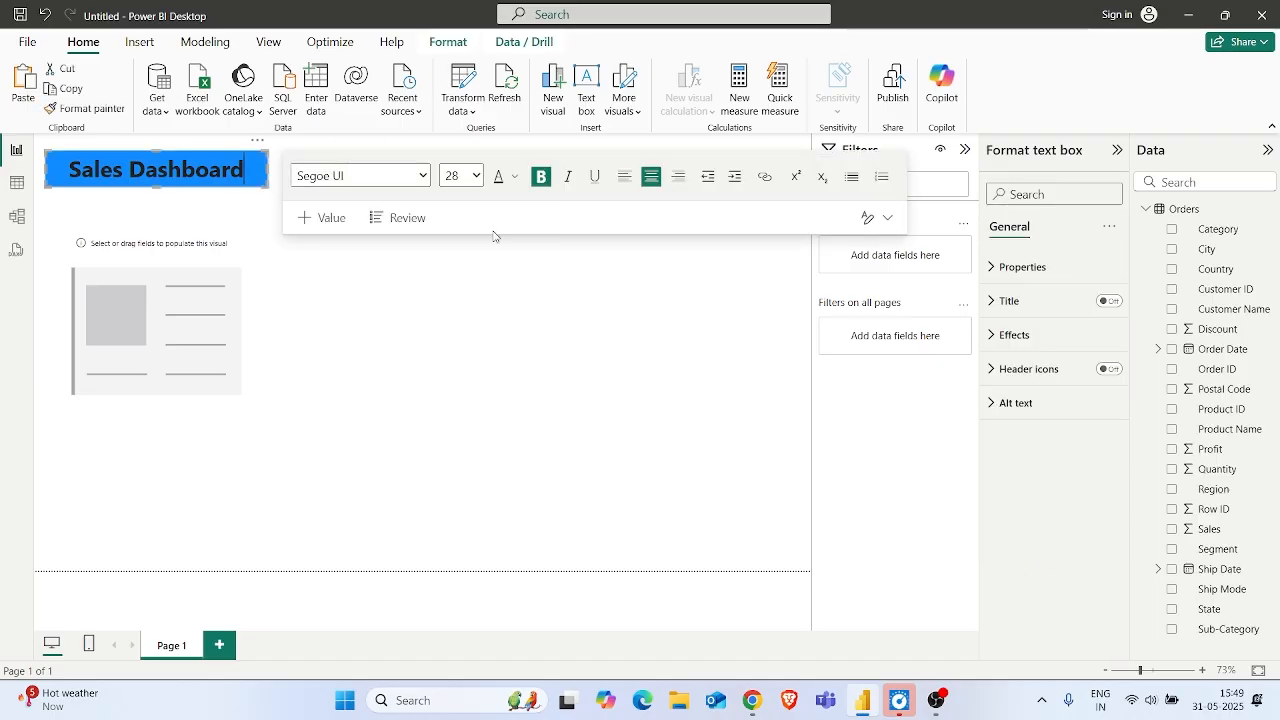
left_click(714, 349)
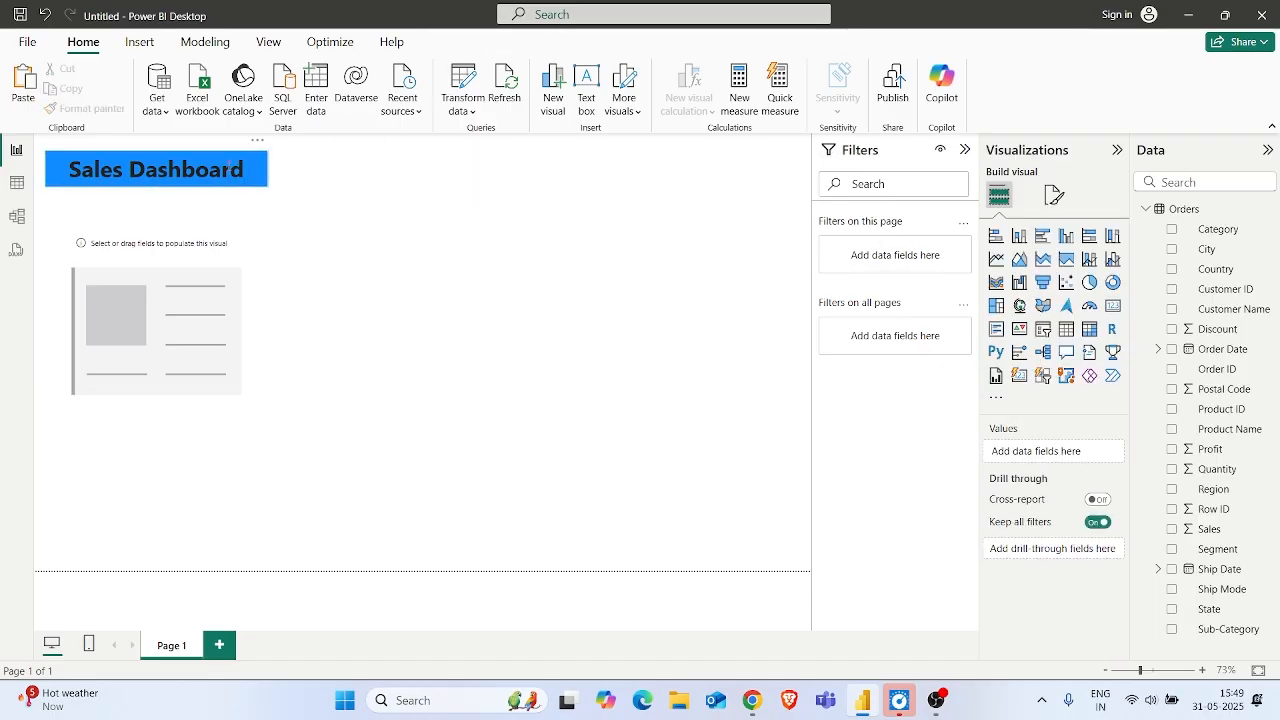
left_click(230, 166)
left_click(1014, 335)
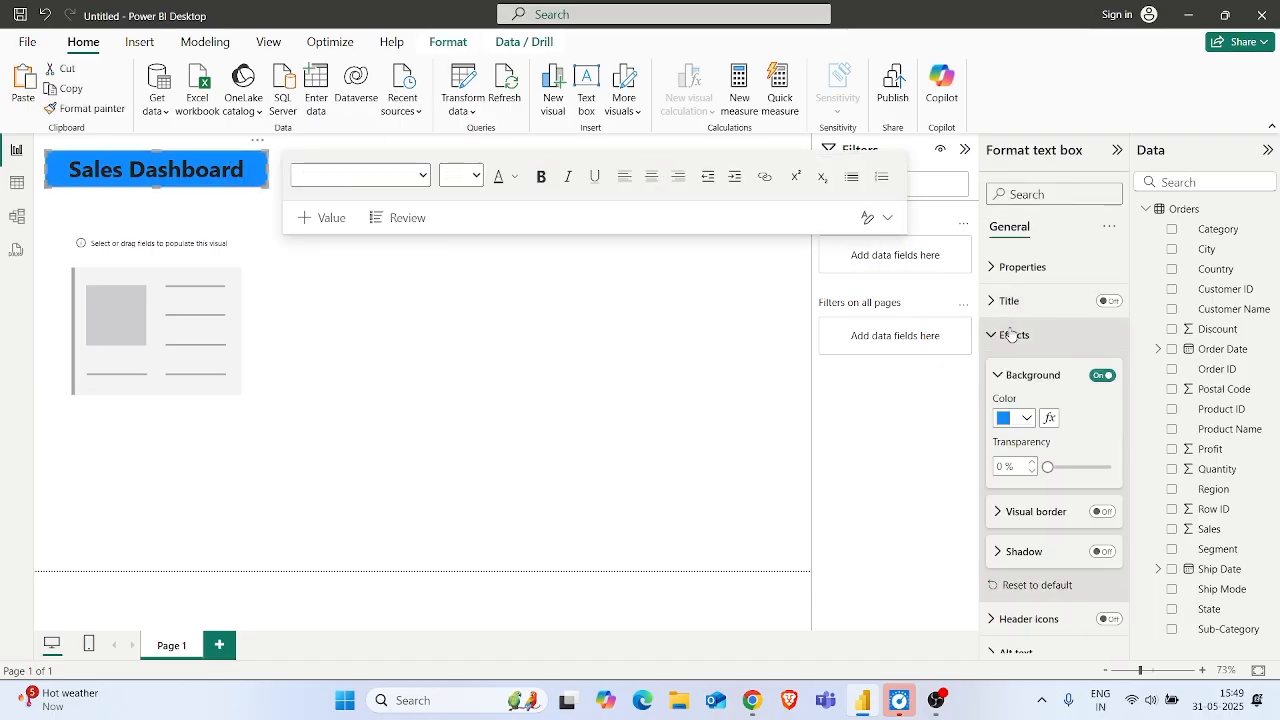
scroll(1037, 510, "down", 1)
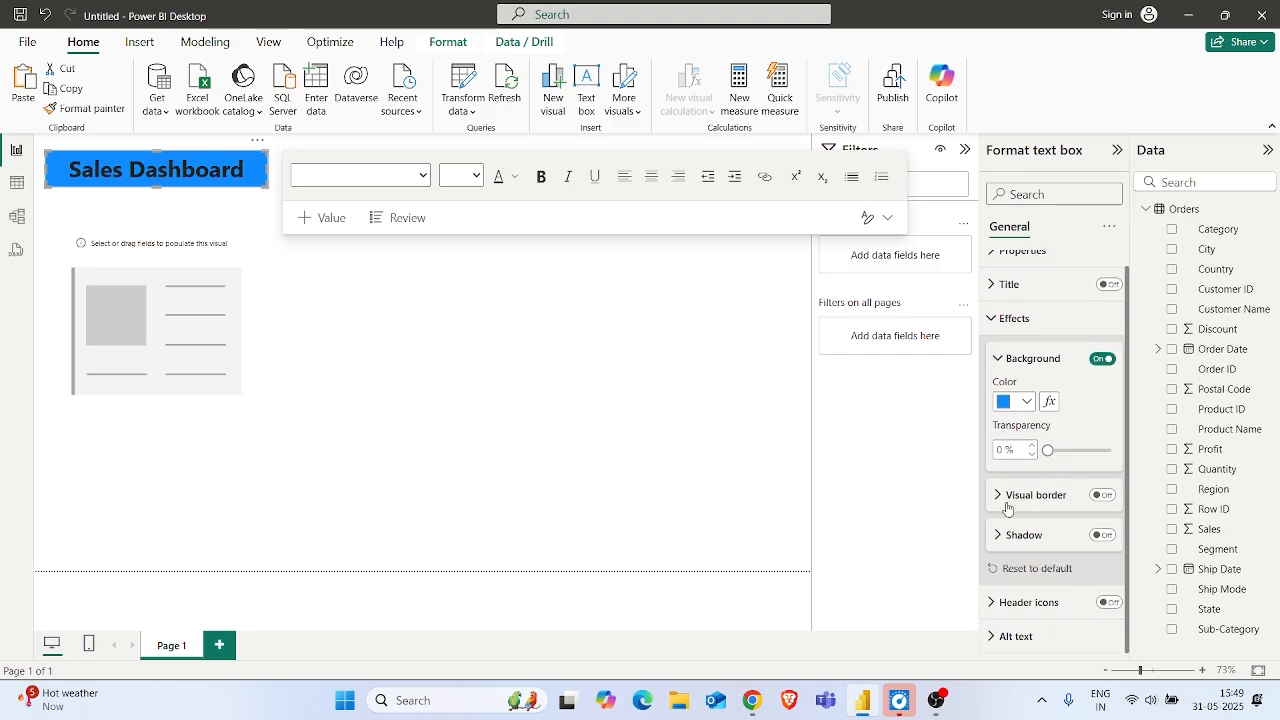
left_click(998, 495)
left_click(1102, 495)
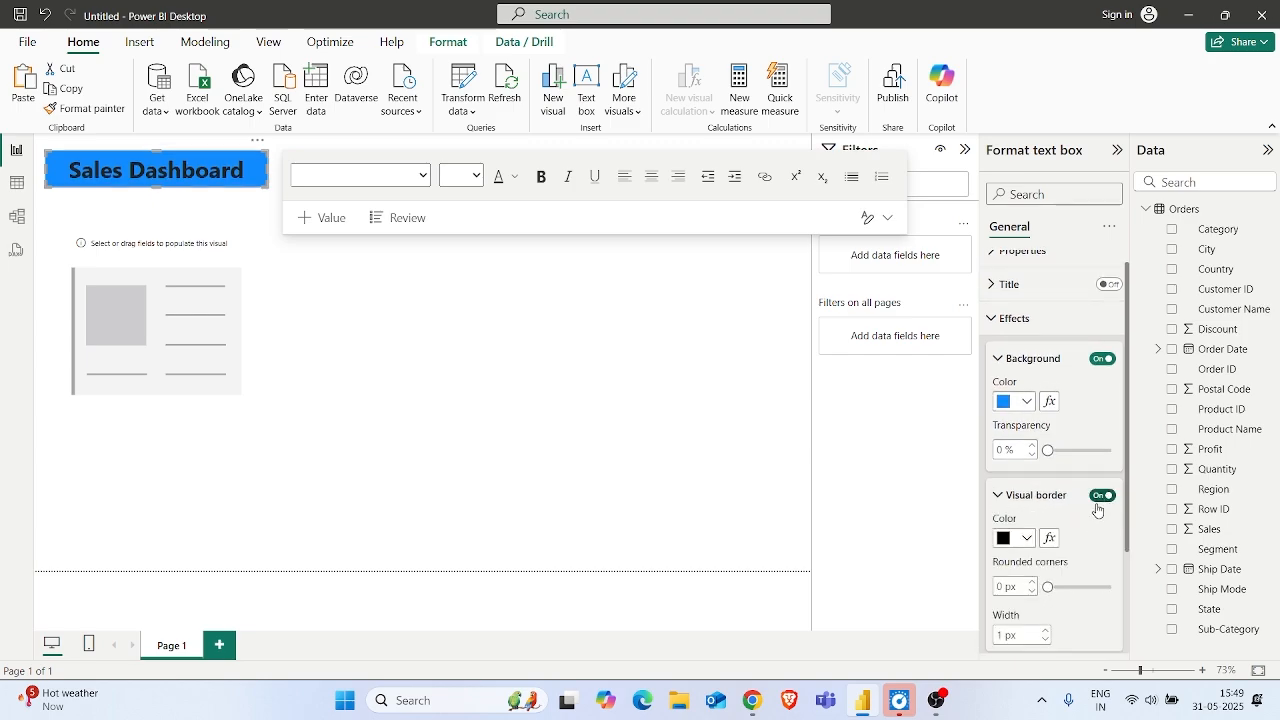
left_click_drag(1048, 587, 1090, 587)
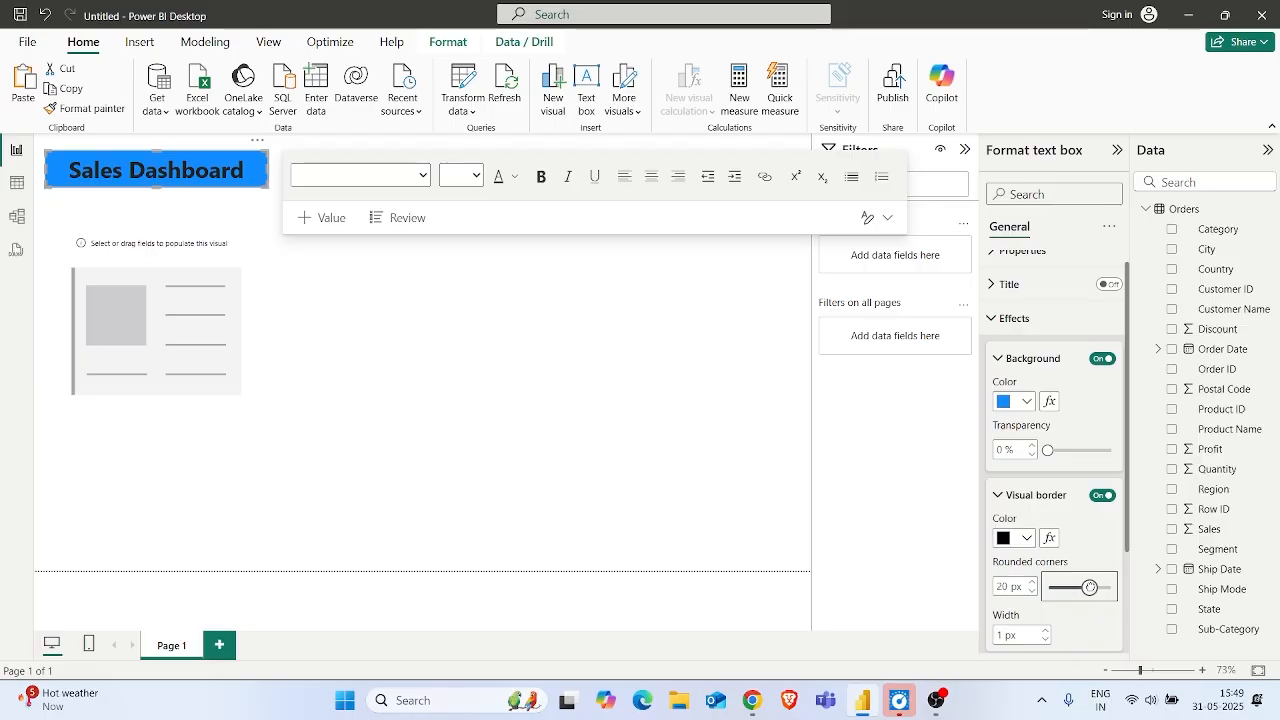
left_click(519, 434)
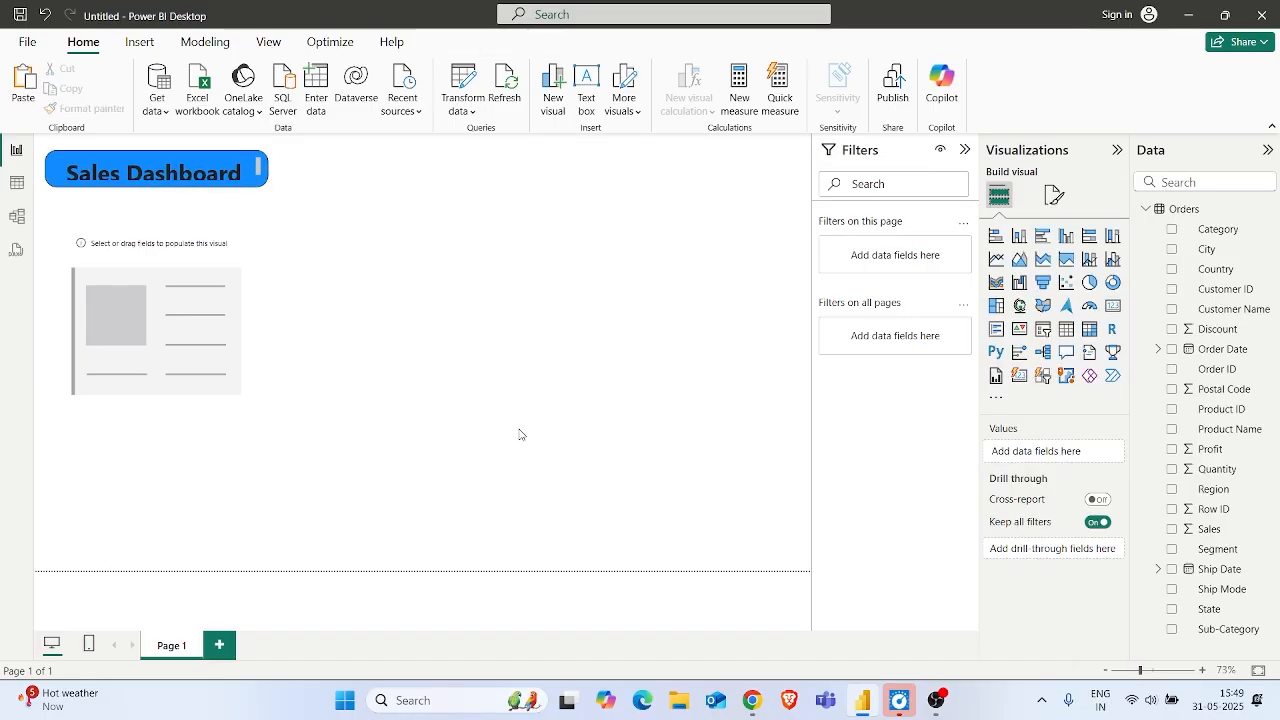
left_click(160, 181)
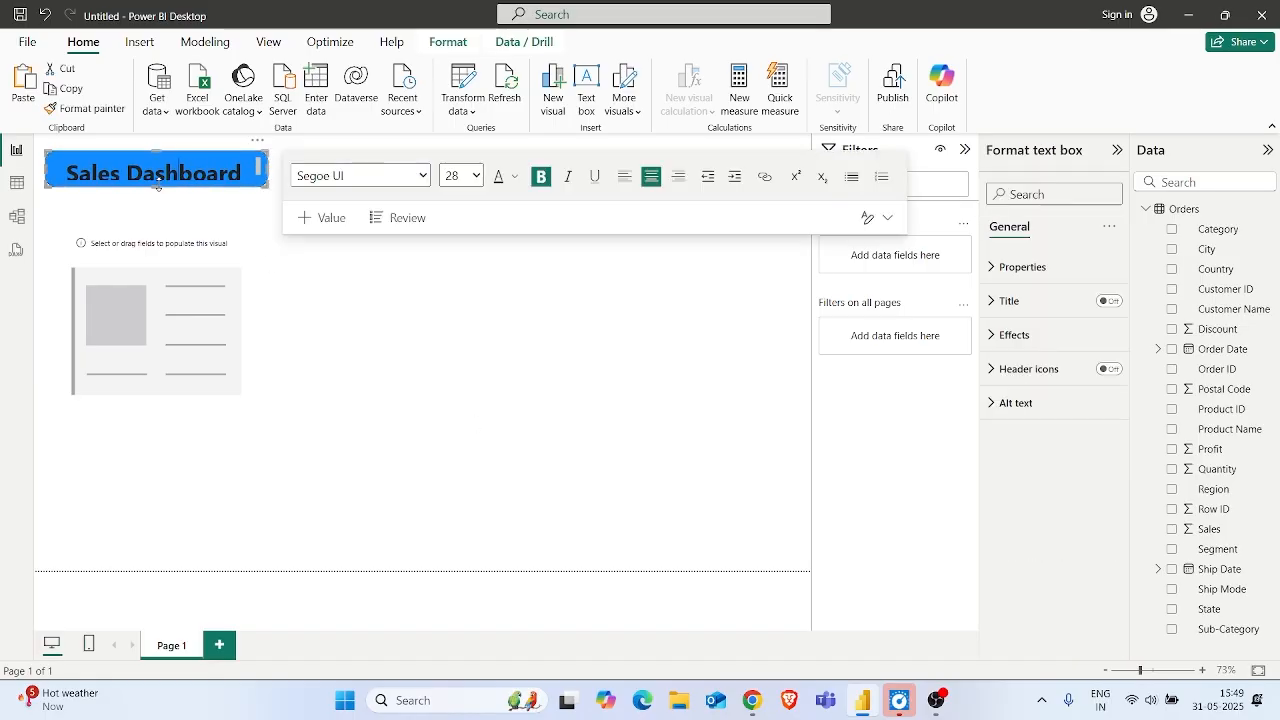
left_click(343, 318)
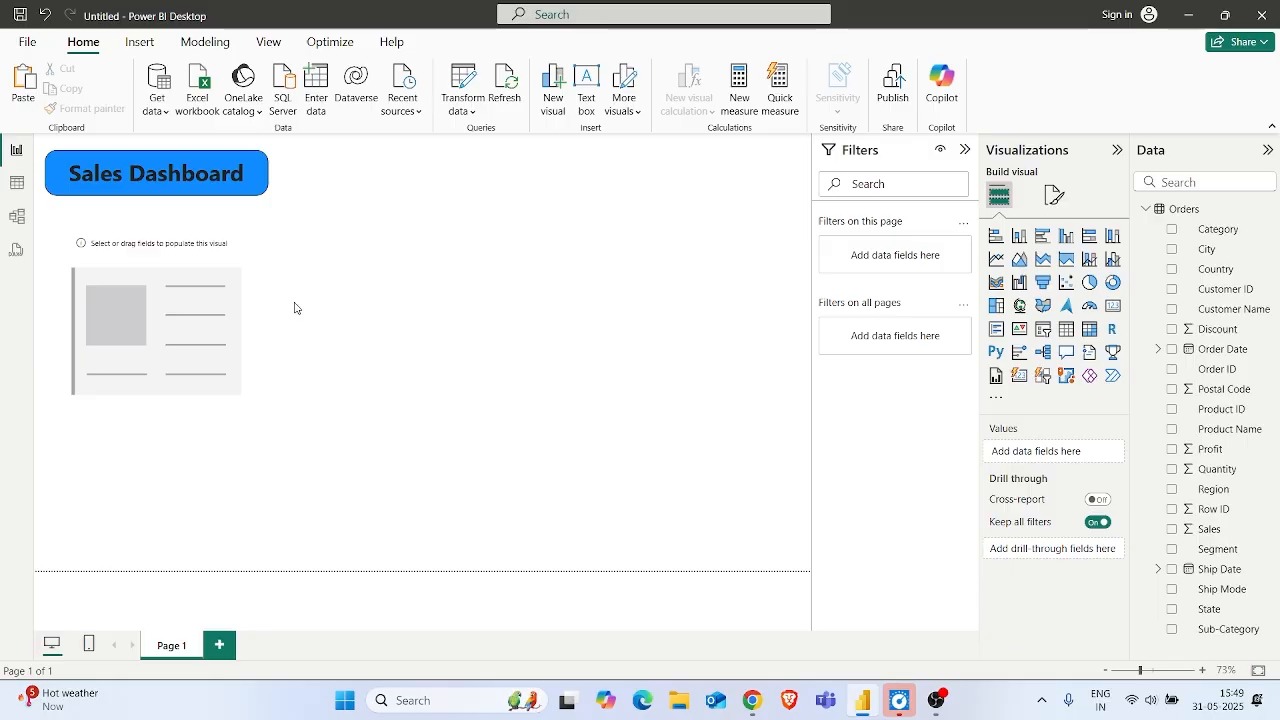
- Align the empty card beneath the title, fill it with the Sales field and reduce its height
left_click_drag(168, 270, 141, 253)
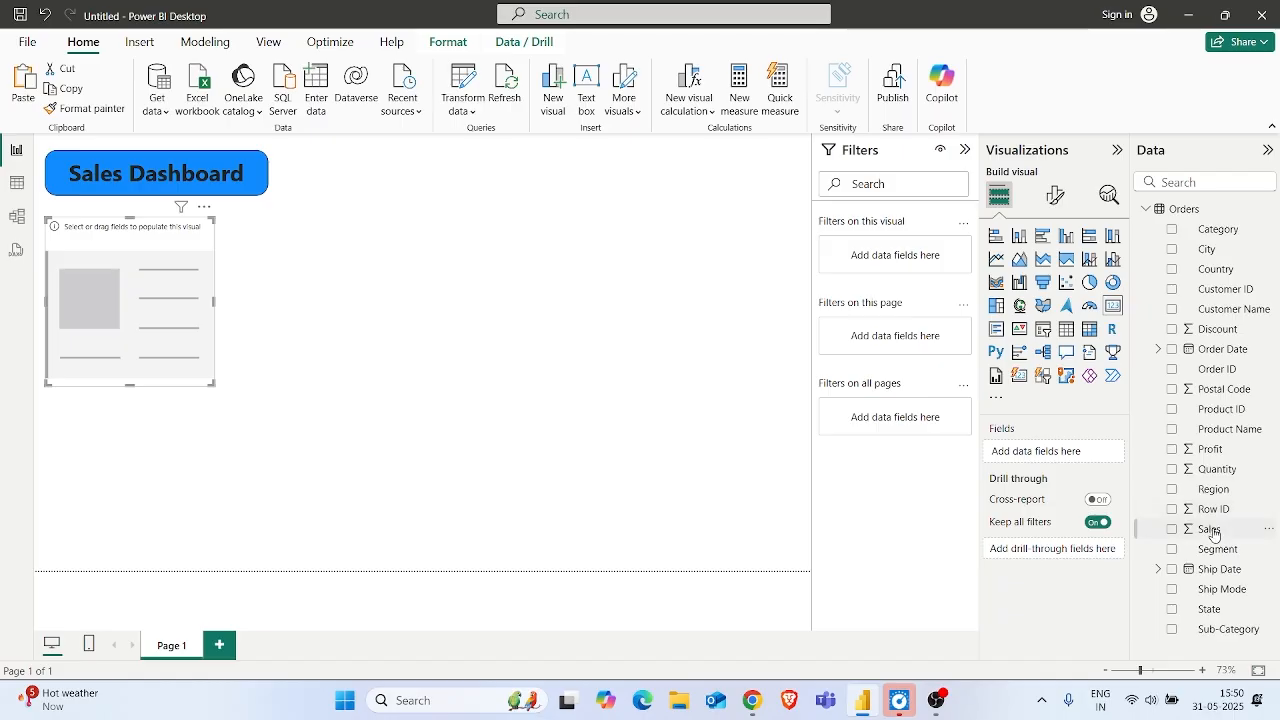
left_click_drag(1209, 529, 1063, 452)
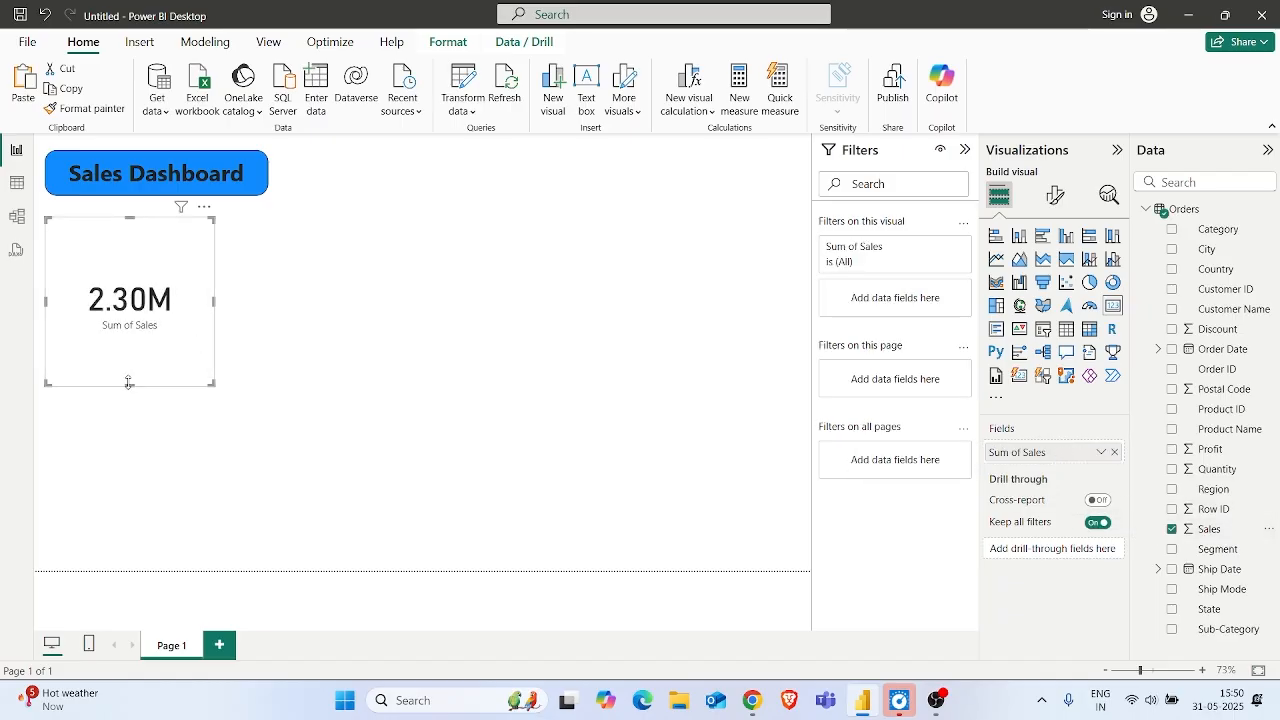
left_click_drag(129, 385, 131, 294)
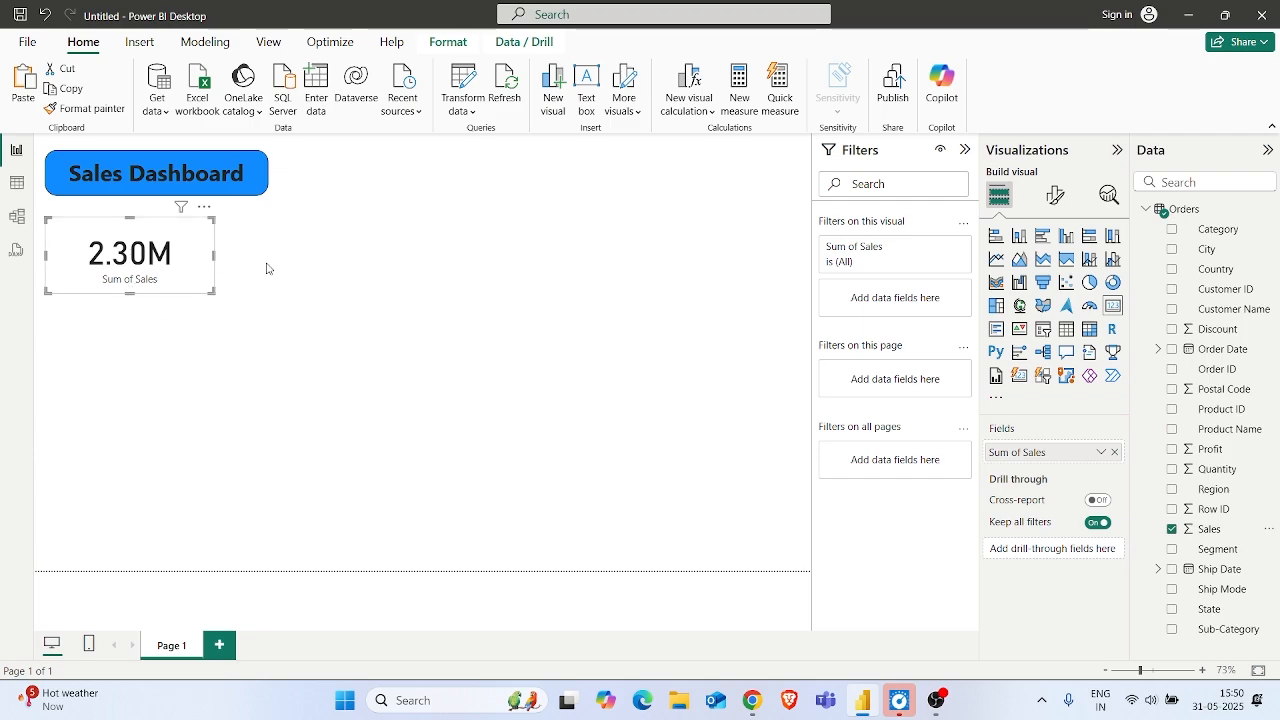
- Turn off the category label on the Sales card
left_click(1055, 195)
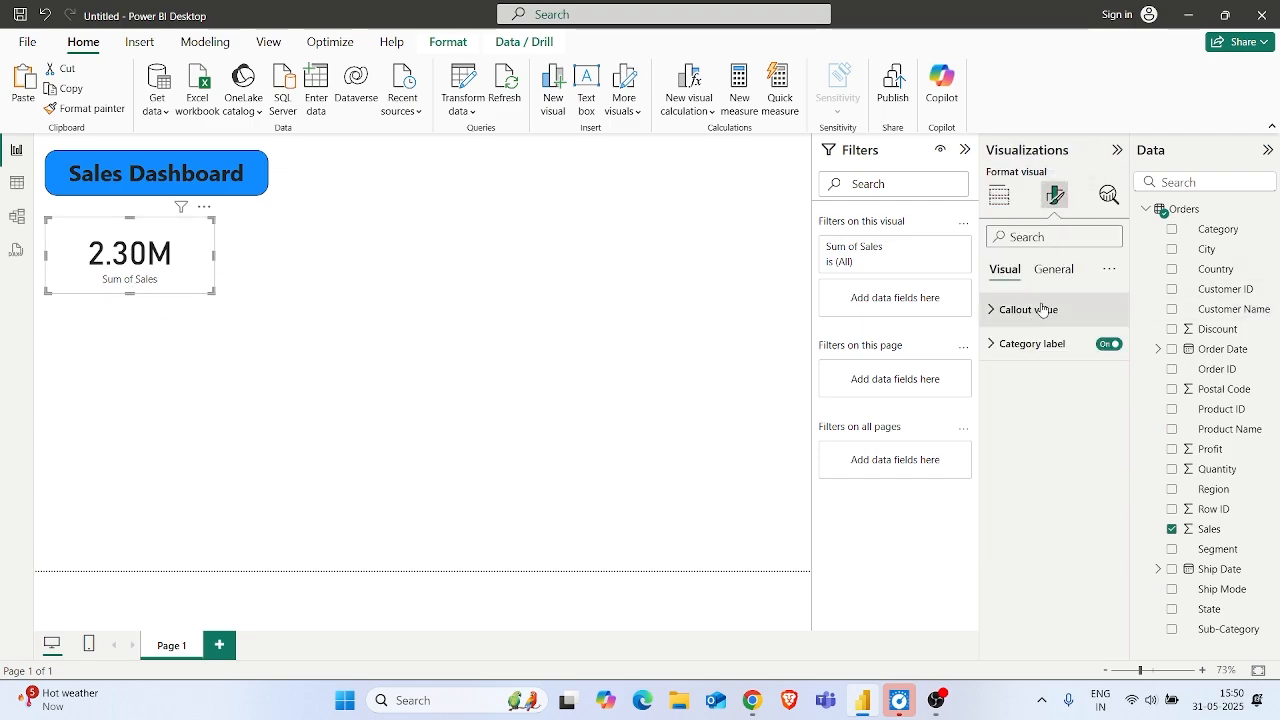
left_click(1005, 316)
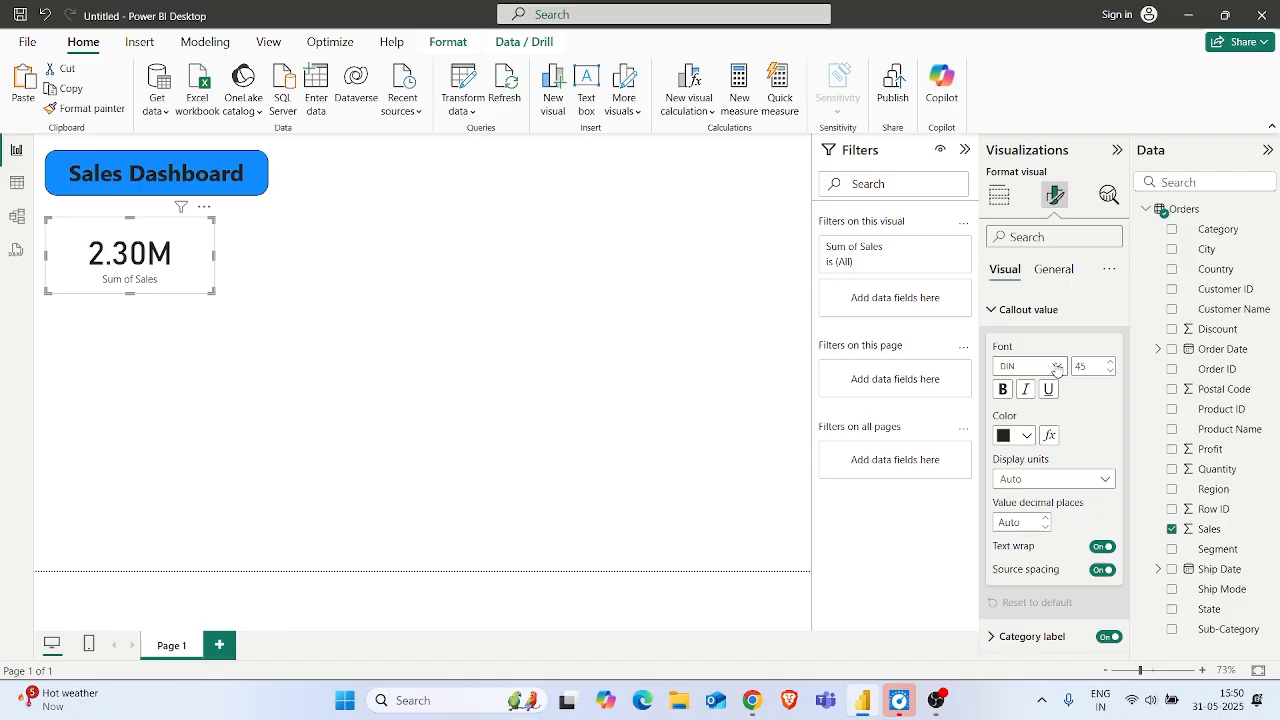
left_click(1000, 312)
left_click(1108, 344)
- Set the font size of the Sales card's callout value to 24
left_click(1030, 310)
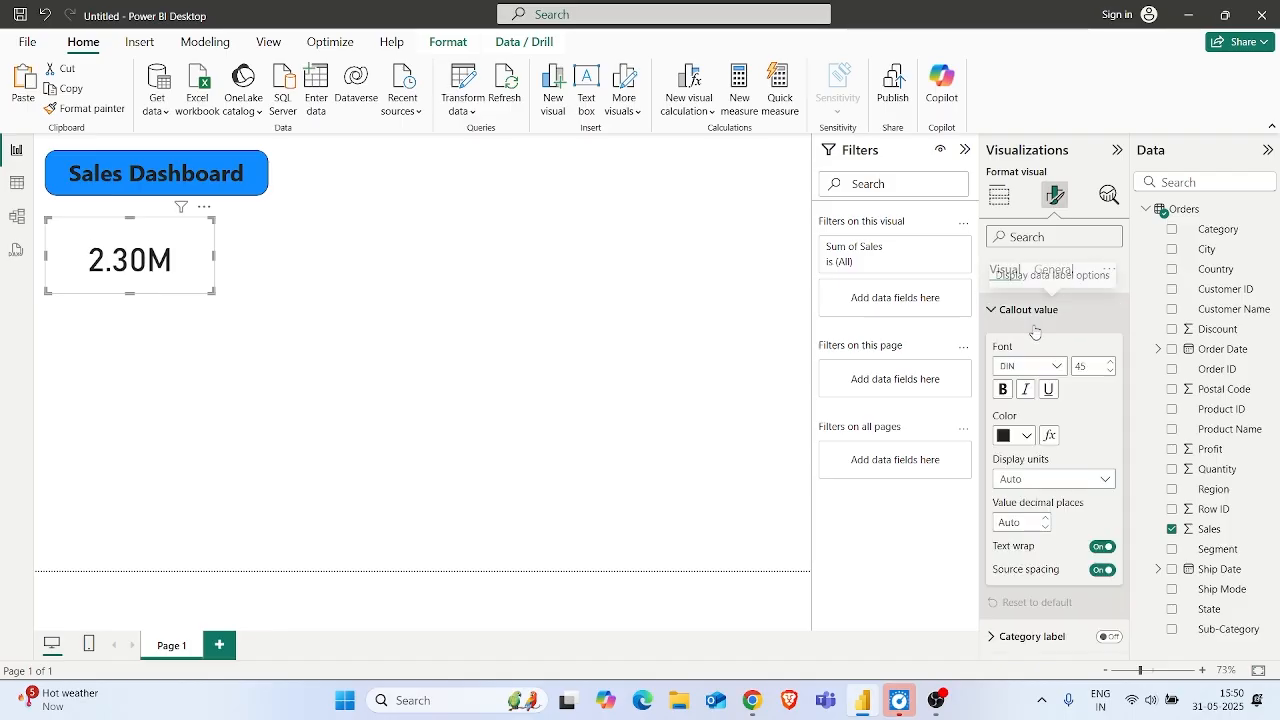
left_click(1111, 372)
left_click(1111, 372)
left_click(1111, 372)
left_click(1111, 372)
left_click(1111, 372)
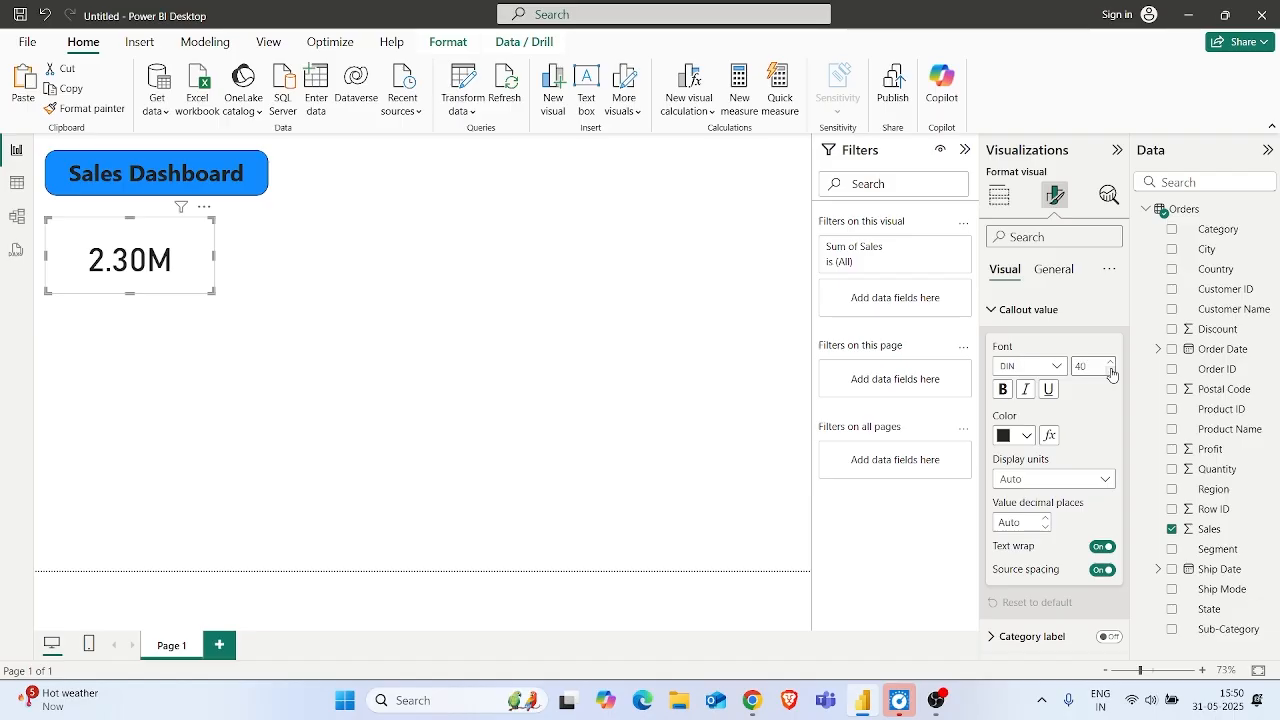
left_click(1111, 372)
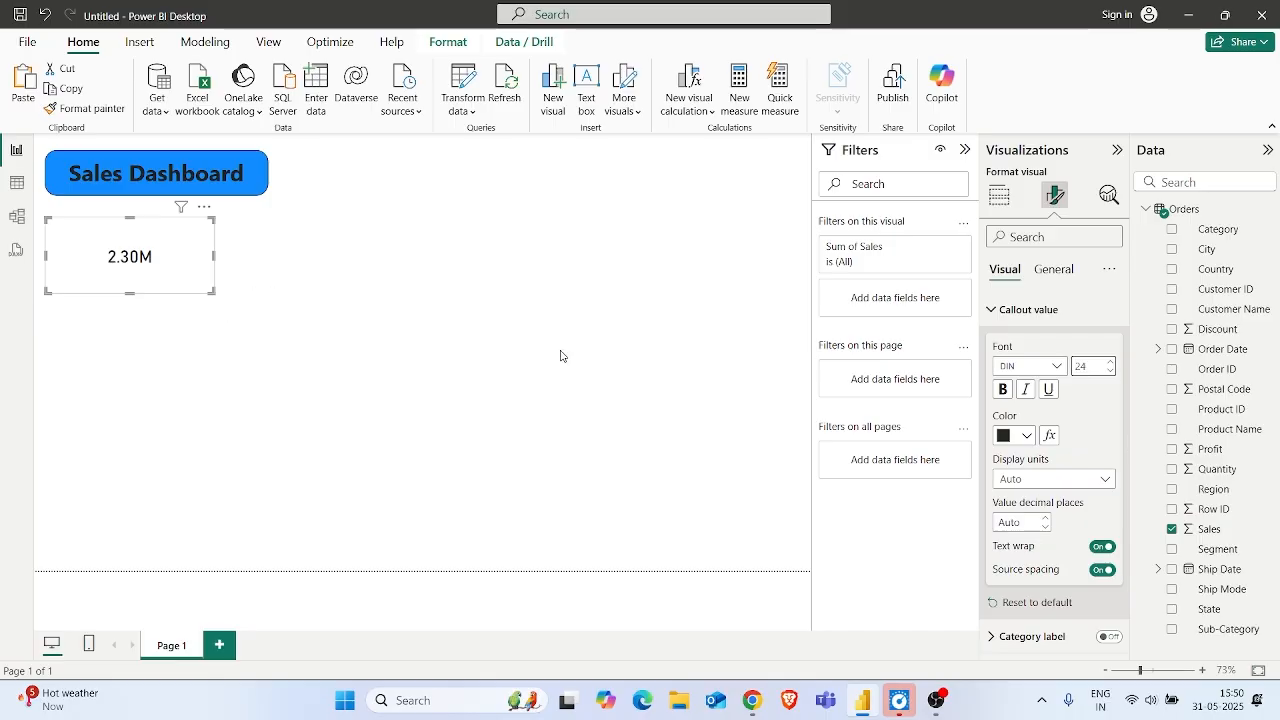
left_click(1026, 309)
- Turn on the card's title with the text "Sales" and set the title's font size to 21
left_click(1054, 269)
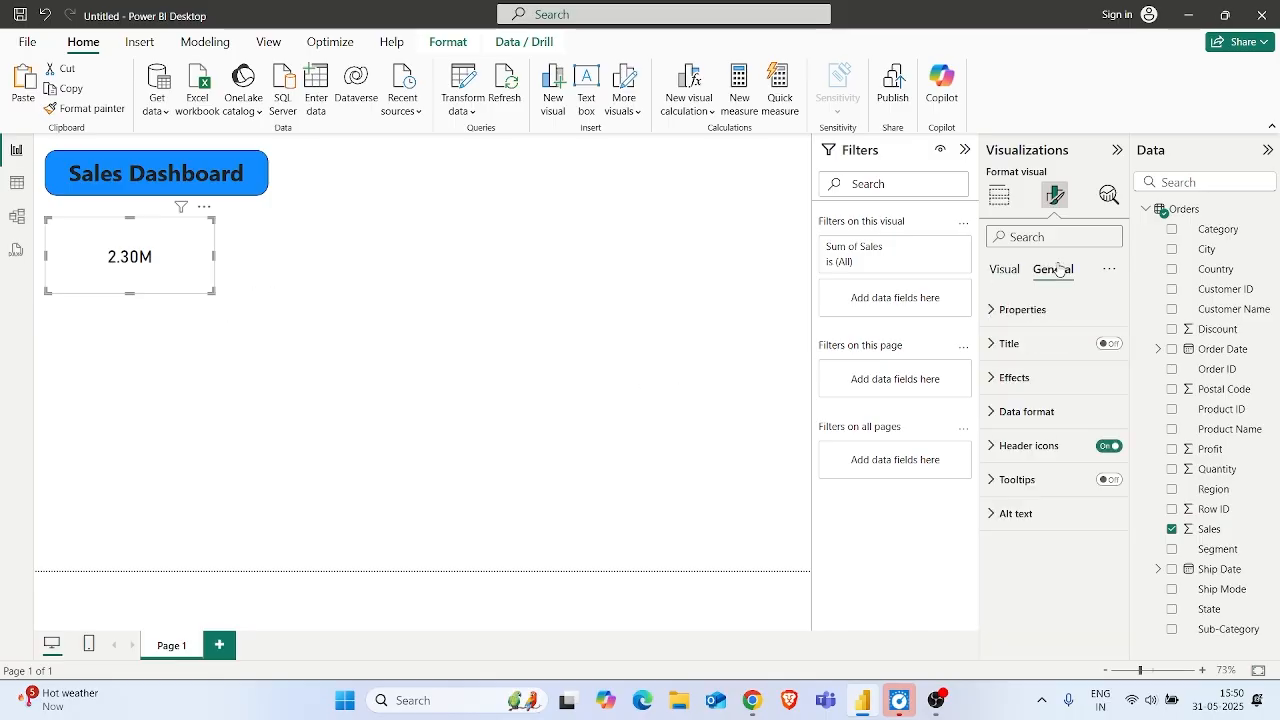
left_click(995, 345)
left_click(1109, 343)
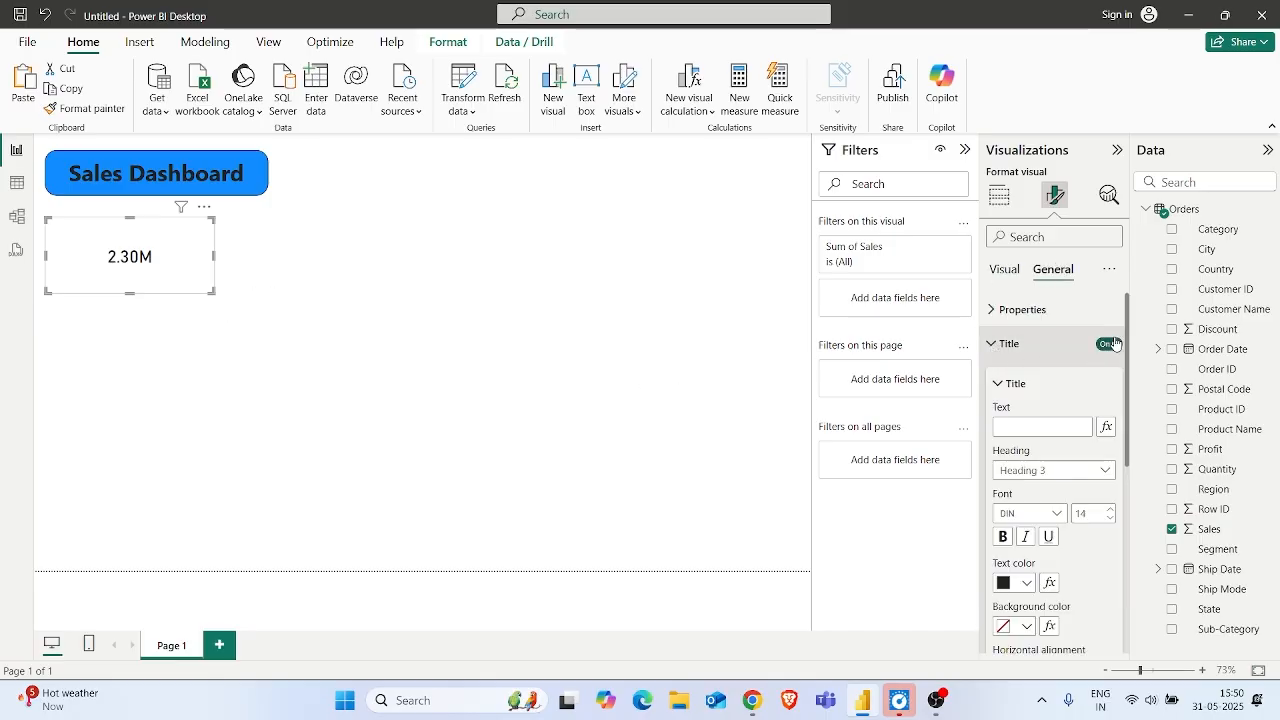
left_click(1005, 424)
type("Sales")
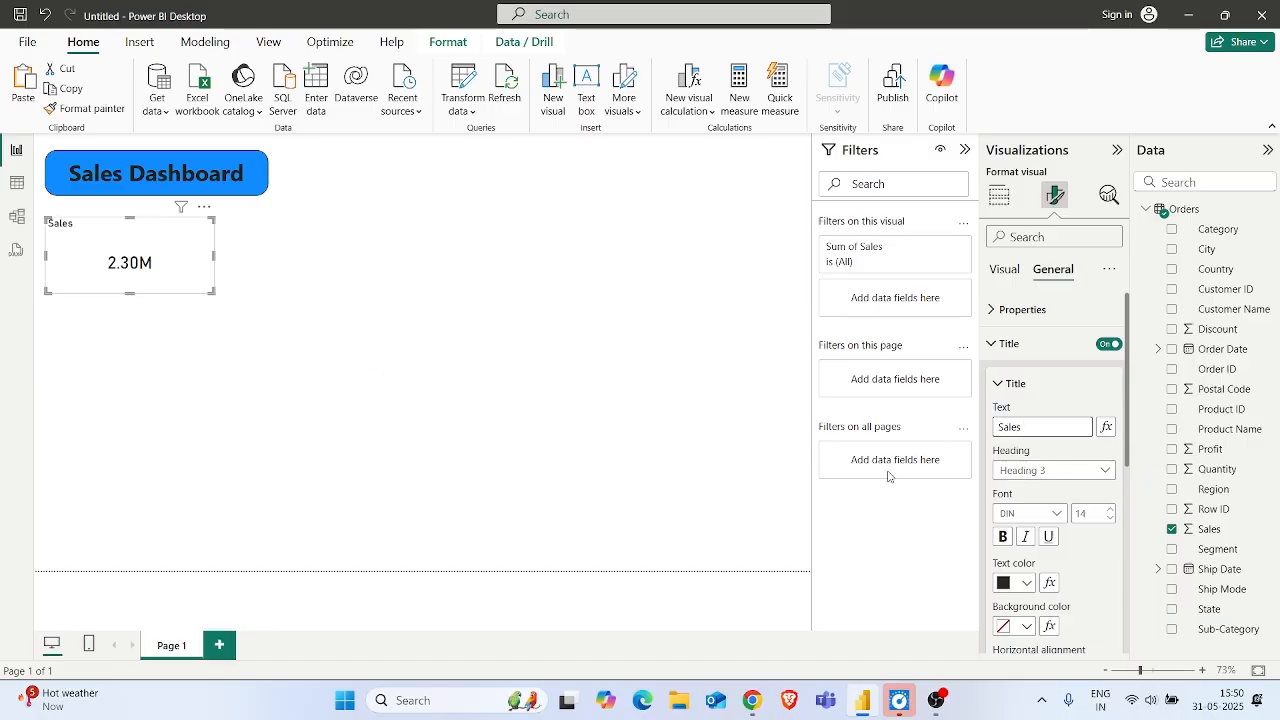
left_click(1110, 511)
left_click(1110, 511)
left_click(1110, 511)
left_click(1110, 511)
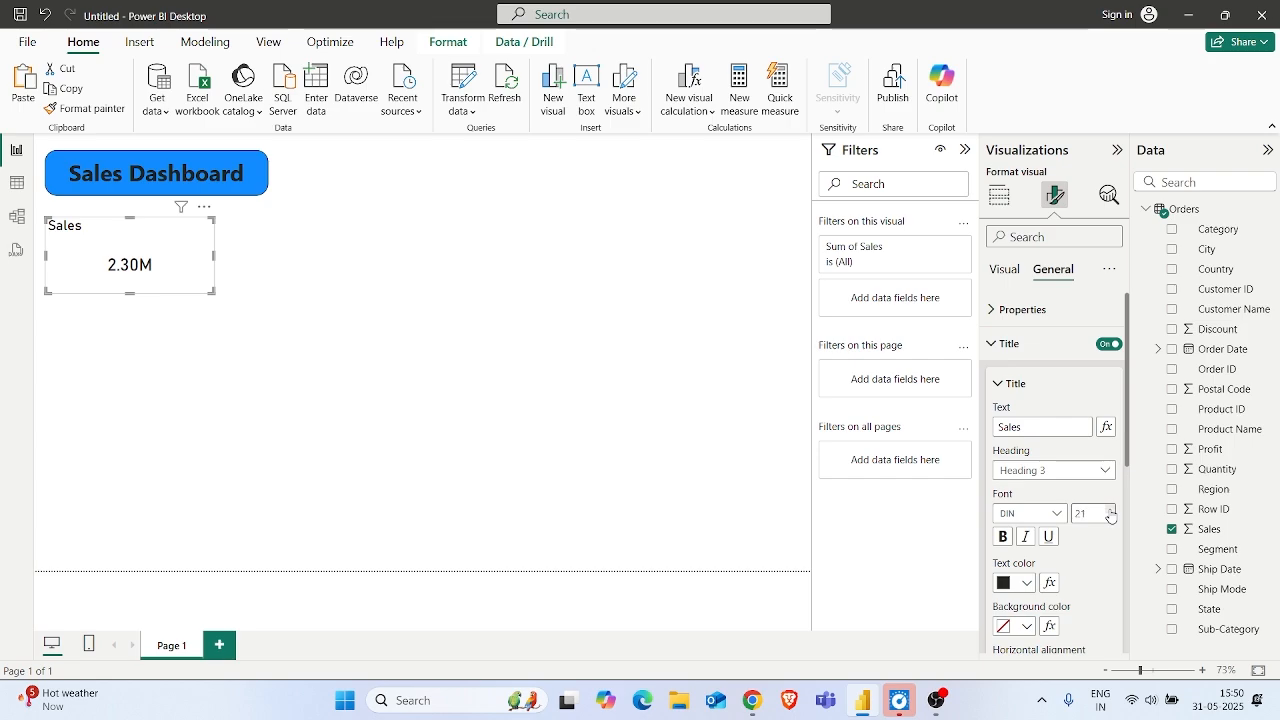
- Center the Sales card's title and narrow the card to fit its content
scroll(1070, 567, "down", 3)
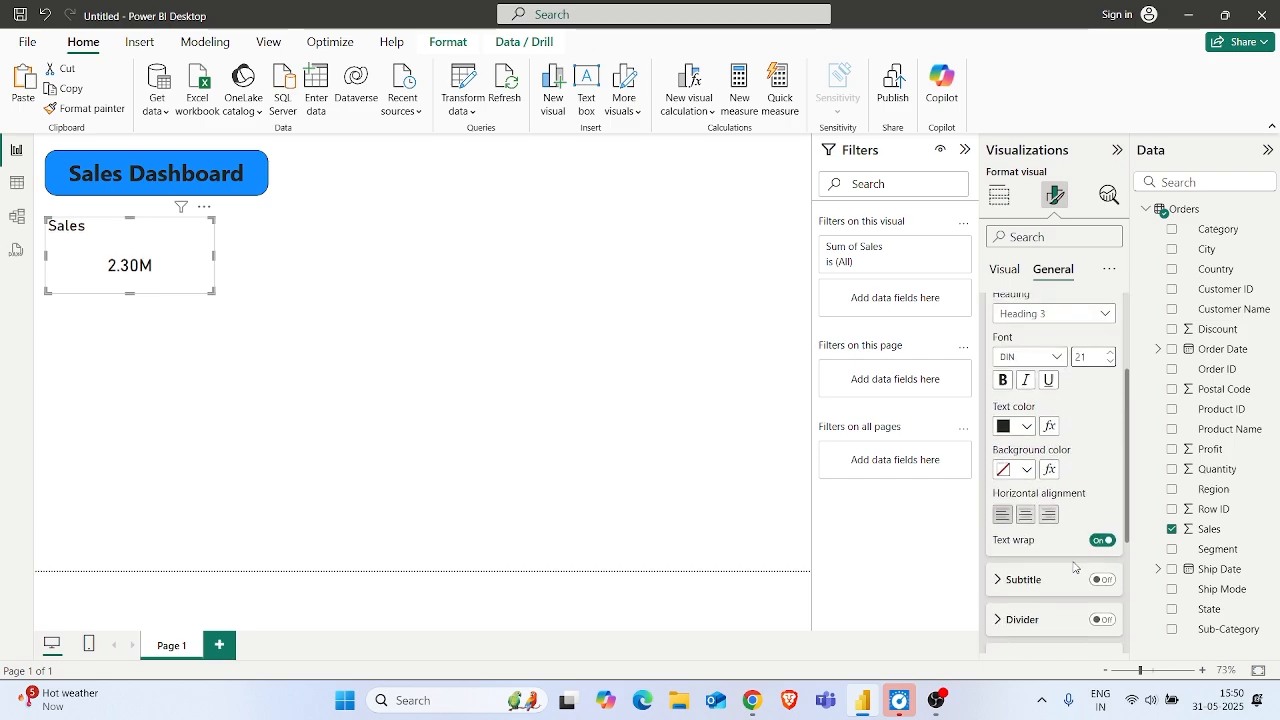
left_click(1022, 507)
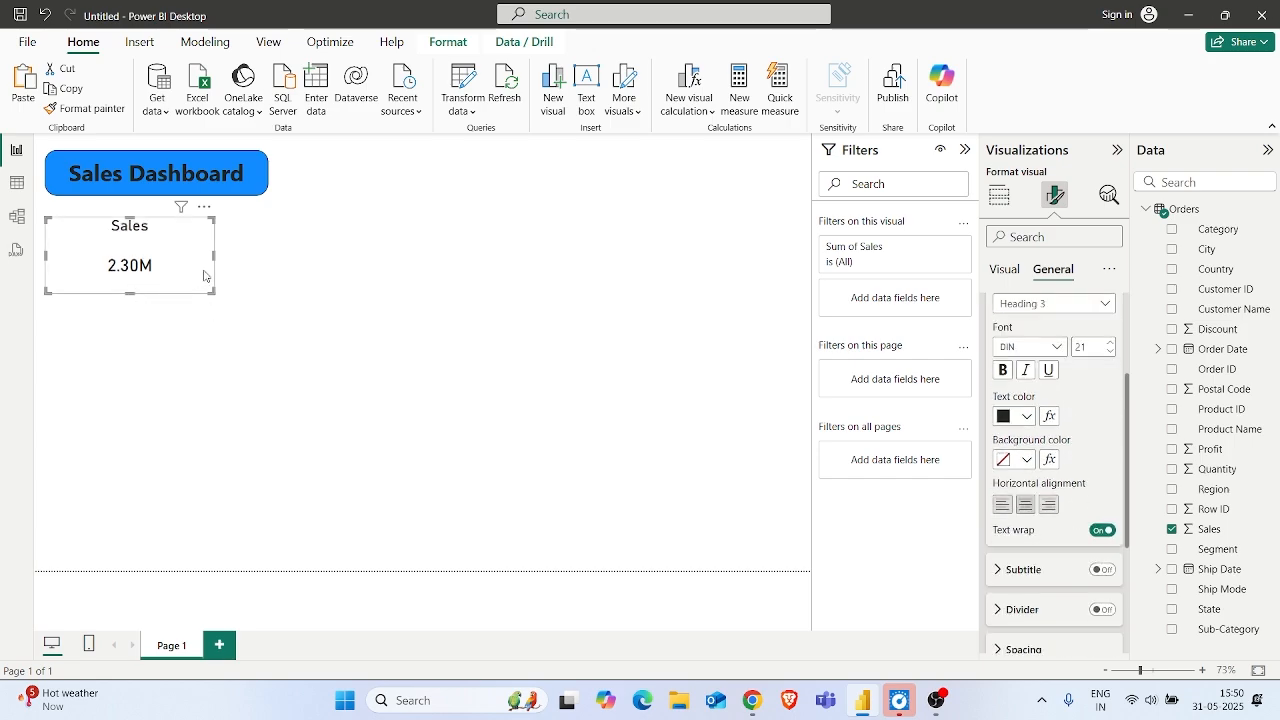
left_click_drag(213, 256, 97, 246)
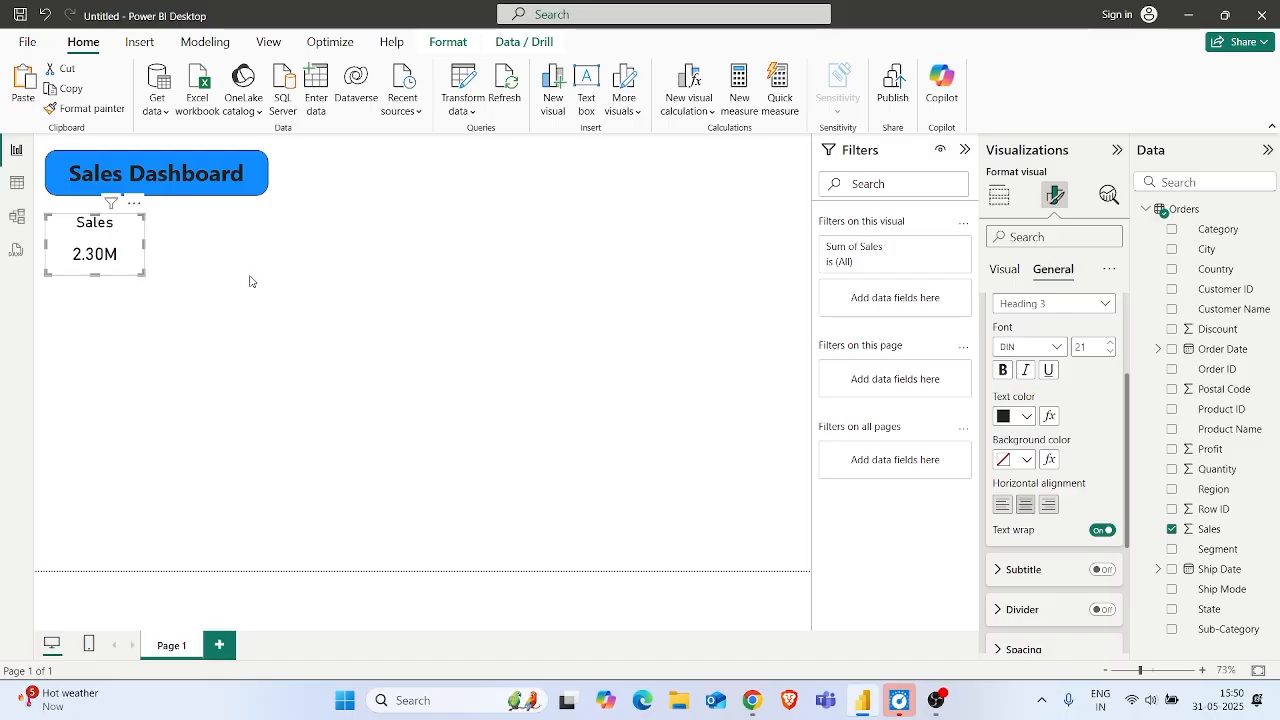
- Set the Sales card's background color to orange
scroll(989, 513, "down", 4)
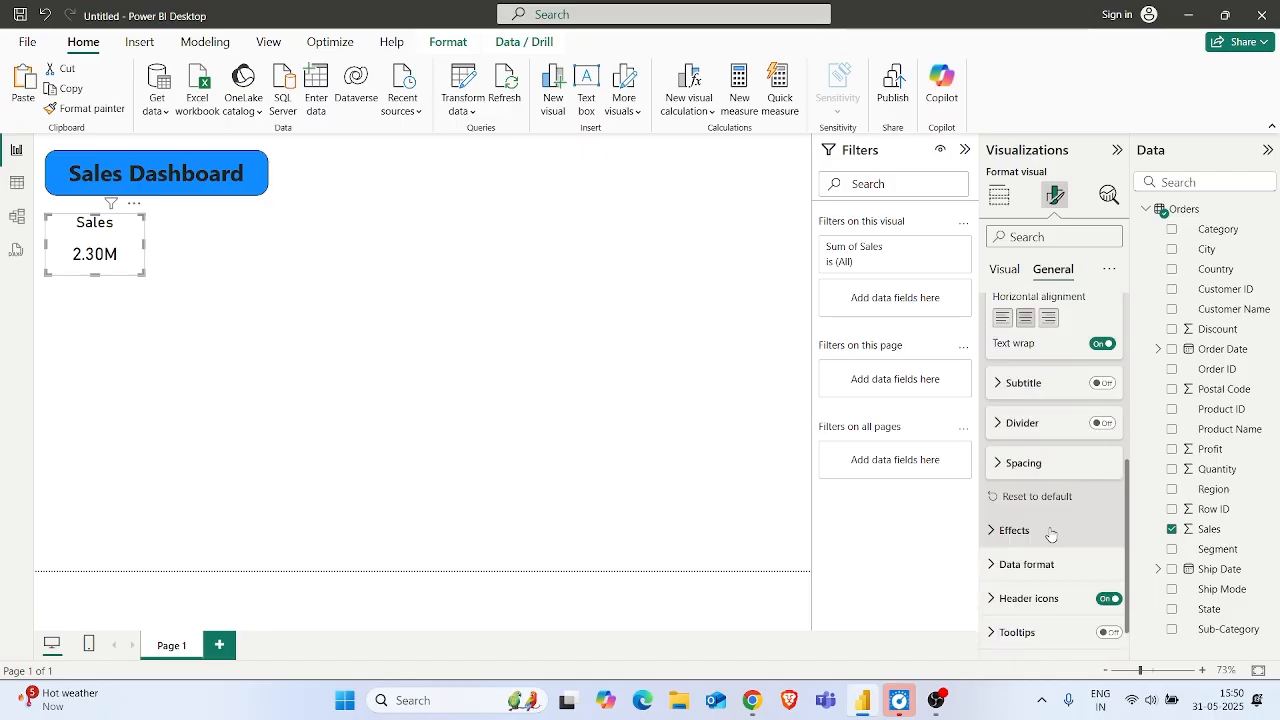
left_click(989, 505)
scroll(1010, 450, "down", 2)
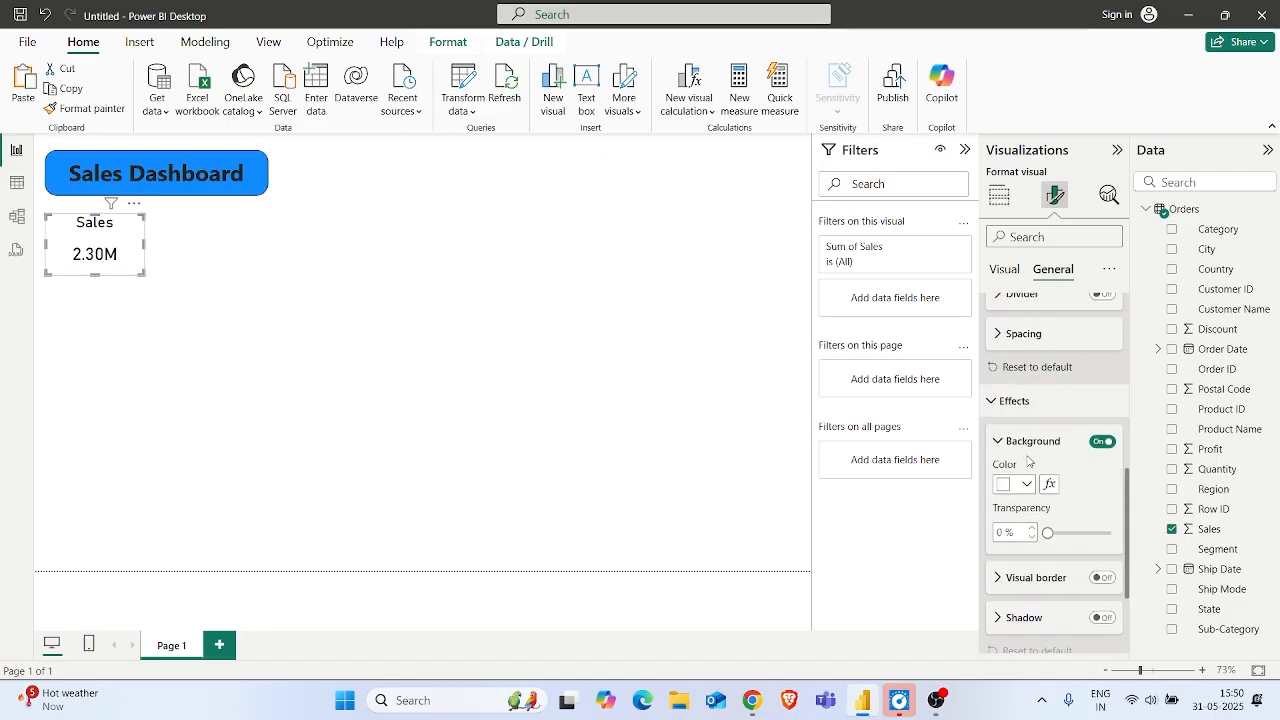
left_click(1028, 418)
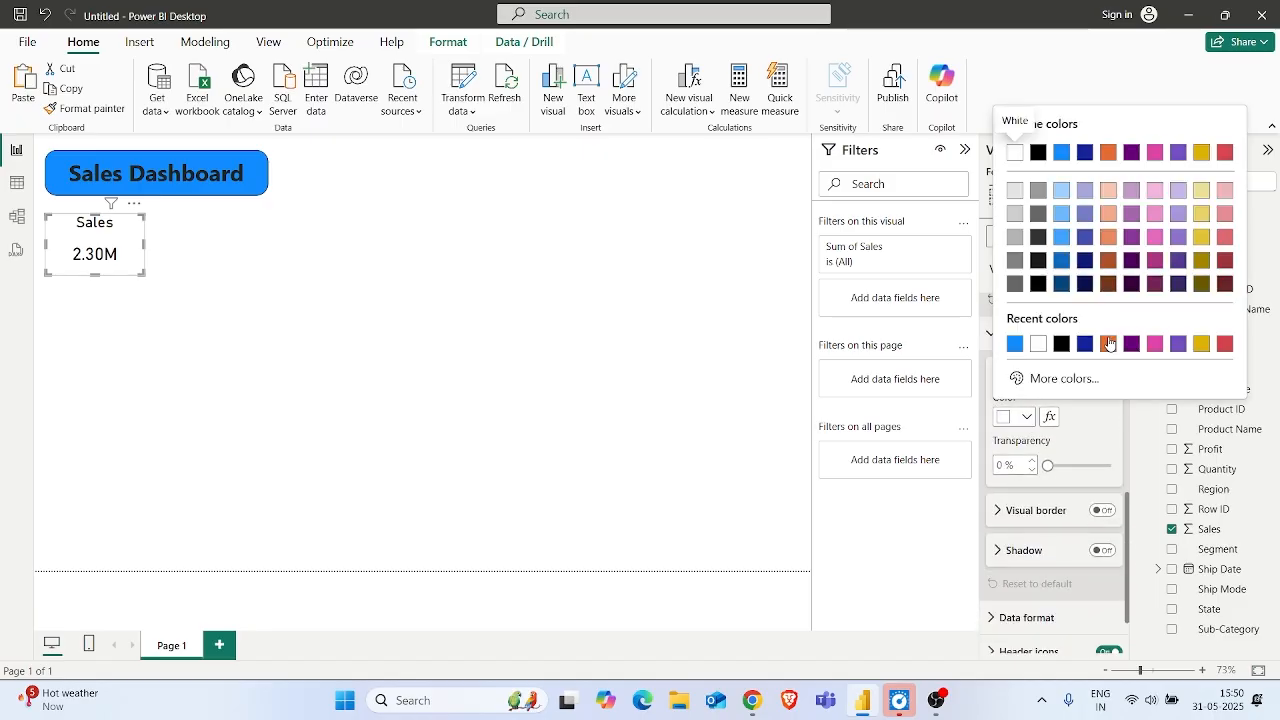
left_click(1108, 343)
- Turn on the Sales card's visual border and set its rounded corners to 20 px
left_click(1099, 511)
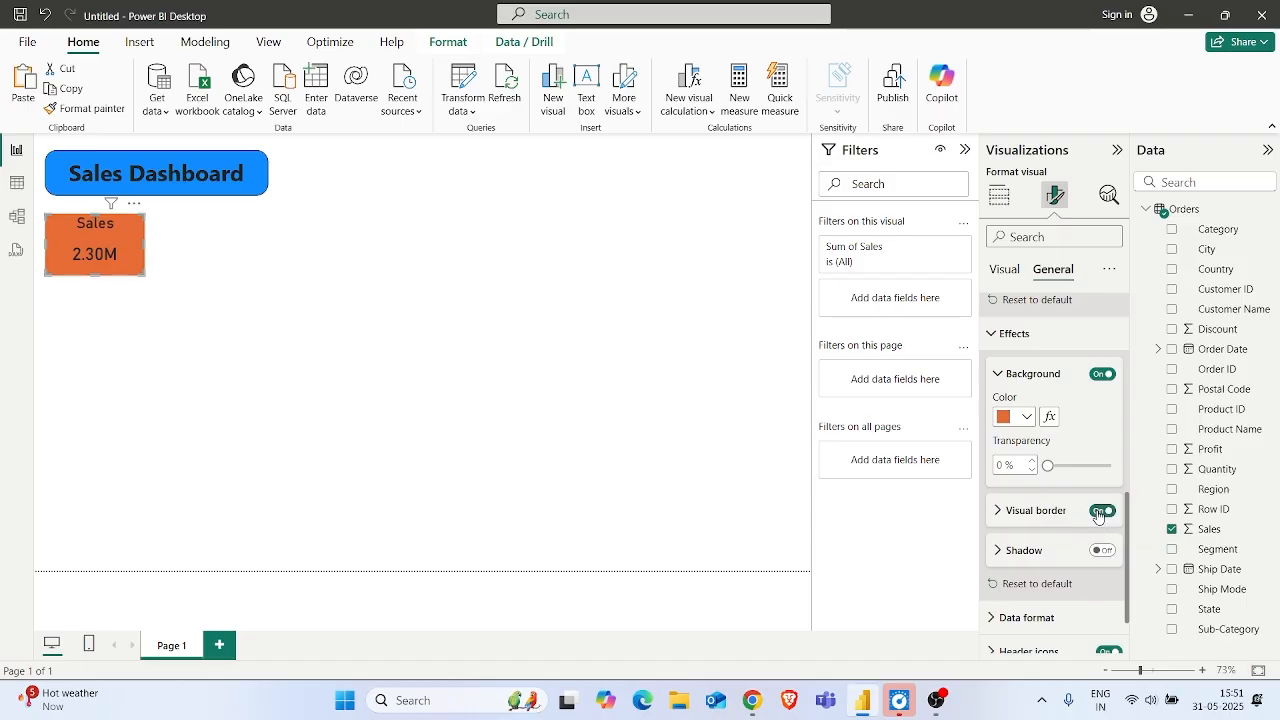
left_click(990, 510)
scroll(1045, 470, "down", 3)
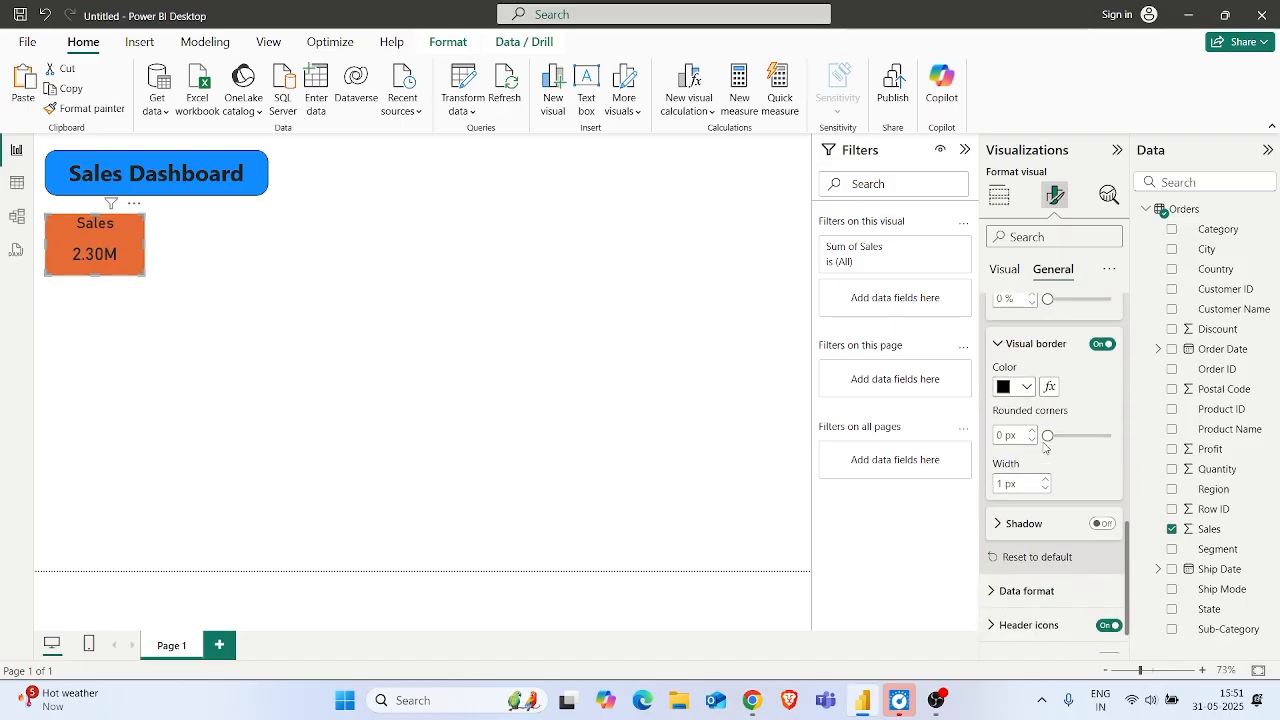
left_click_drag(1048, 435, 1090, 436)
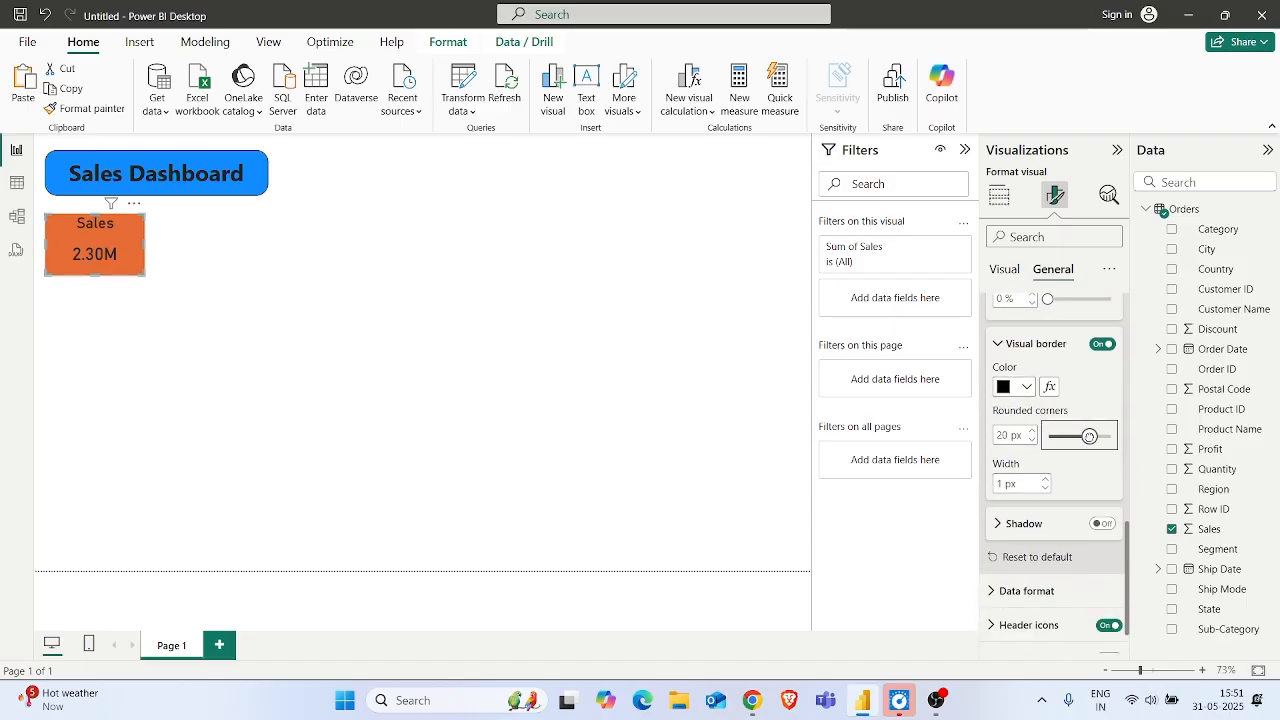
left_click(252, 310)
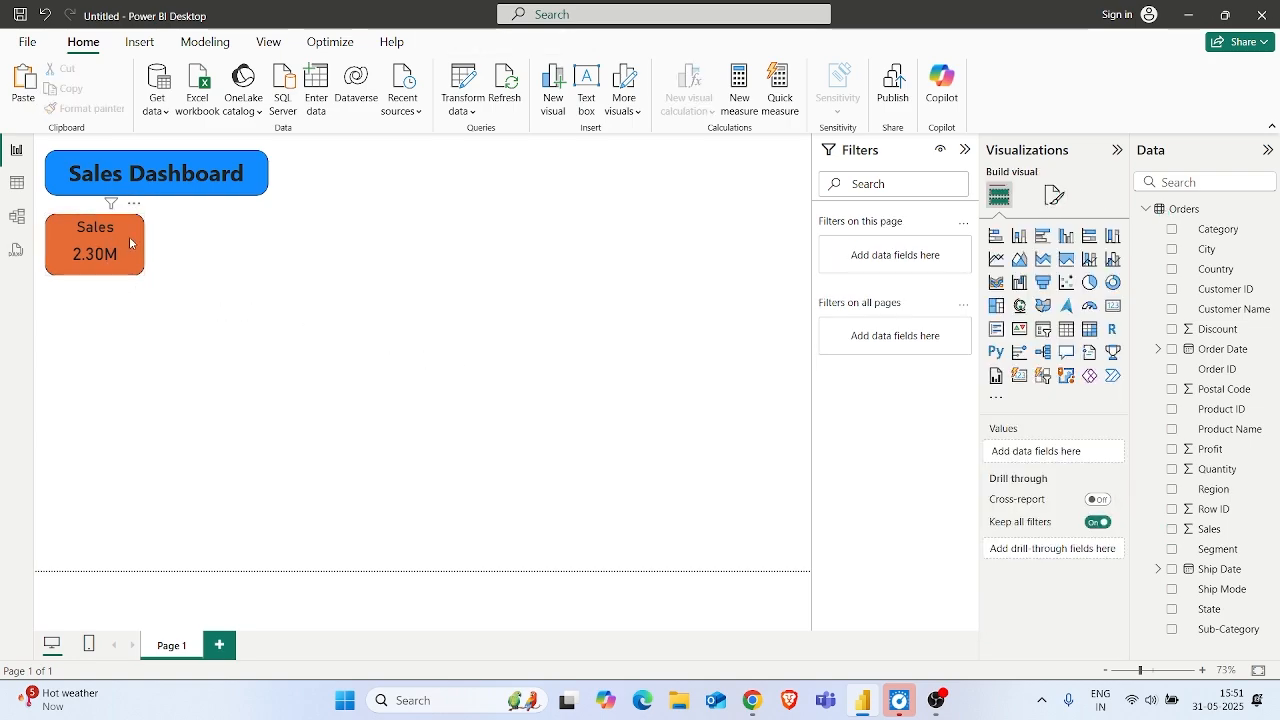
- Move the Sales card slightly closer to the dashboard title and place a copy of it directly to its right
left_click(130, 242)
left_click_drag(129, 237, 129, 241)
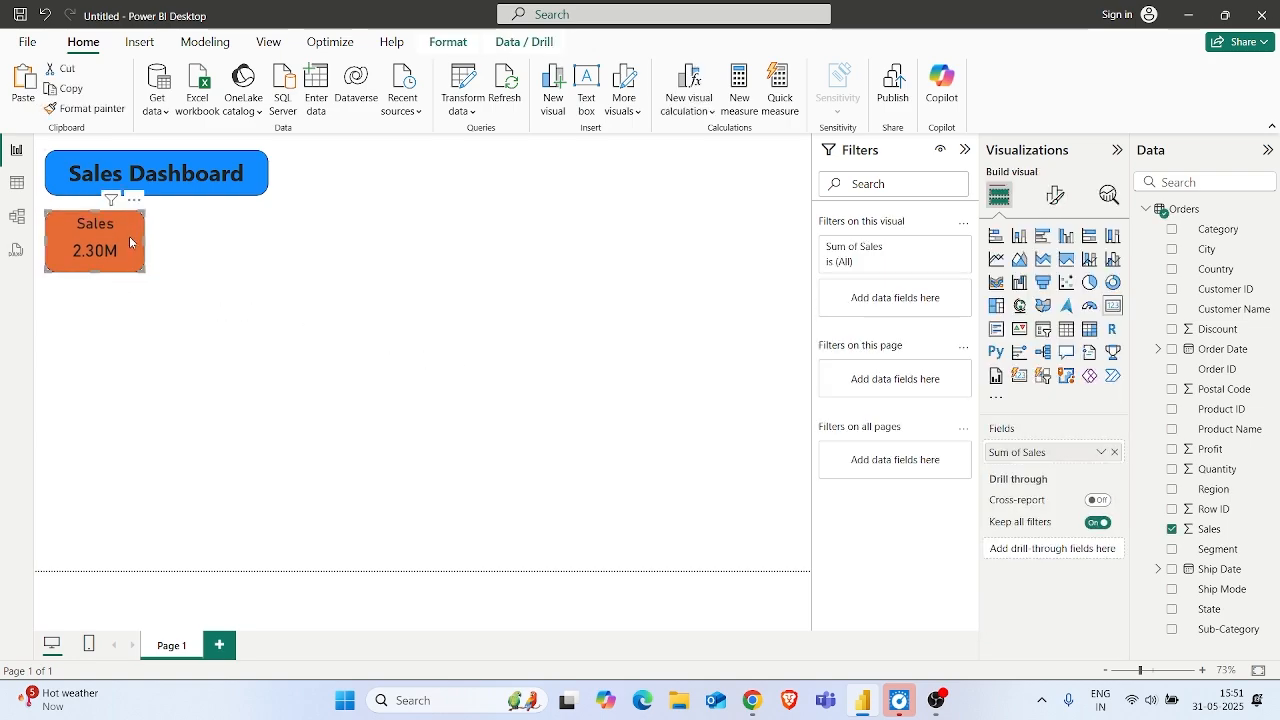
key("ctrl+c")
key("ctrl+v")
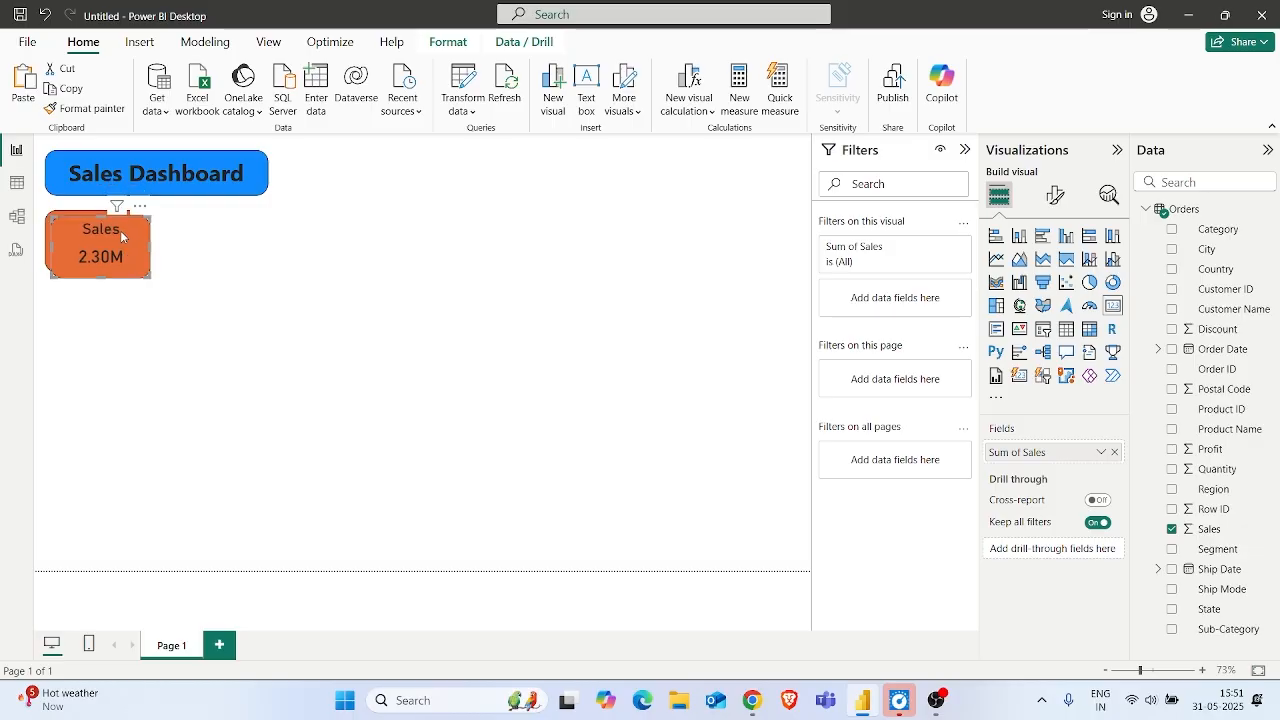
left_click_drag(120, 230, 222, 222)
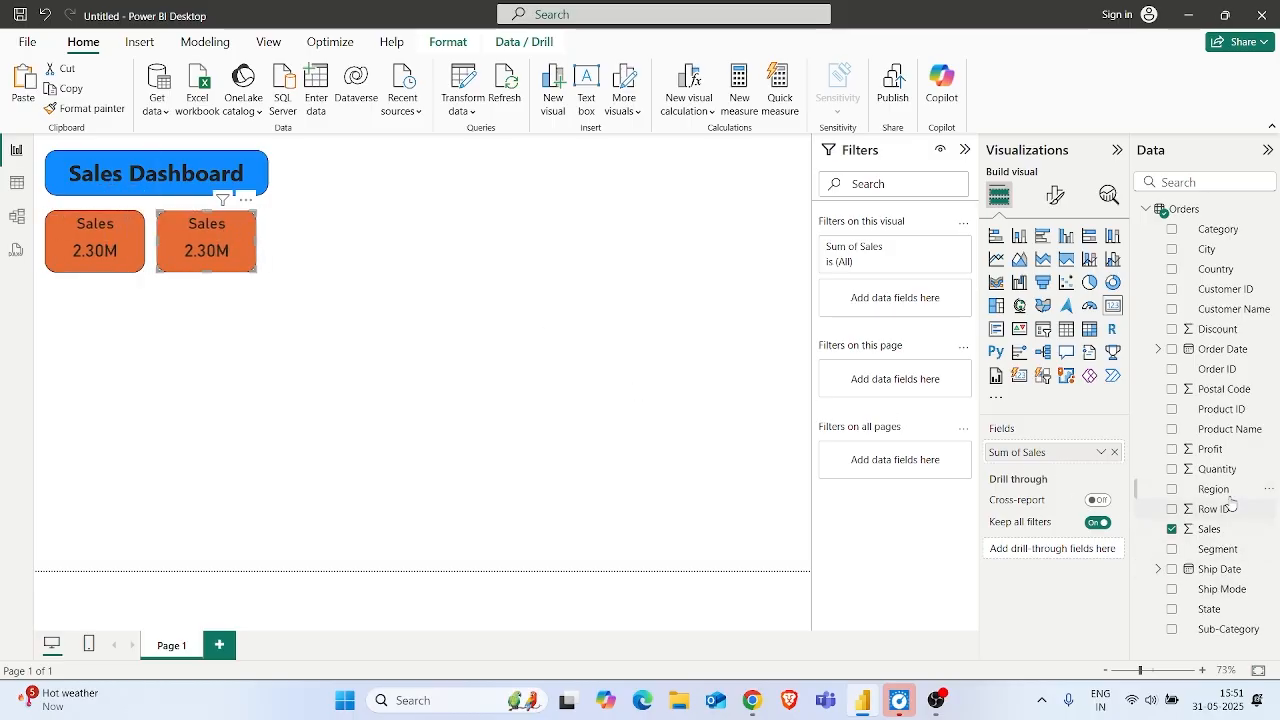
- Replace the copied card's field with Profit and change its title text to "Profit"
left_click_drag(1215, 449, 1072, 452)
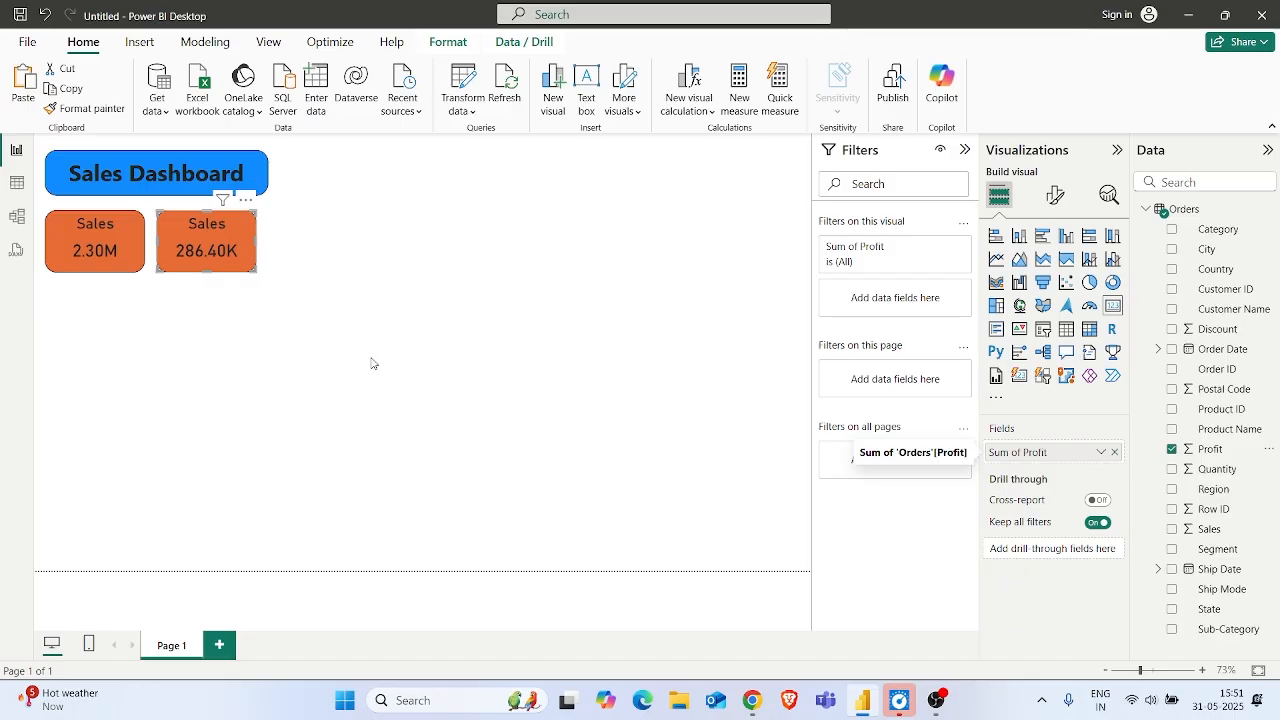
left_click(1056, 193)
left_click(1054, 269)
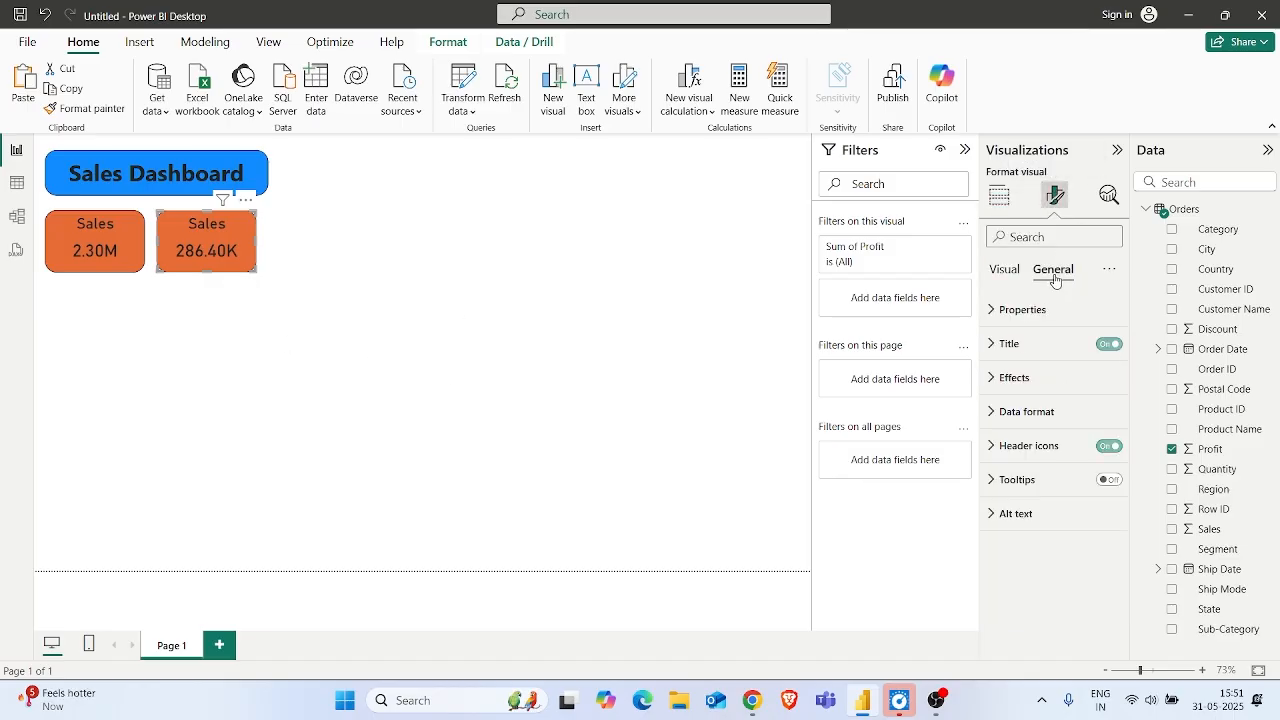
left_click(1006, 347)
double_click(1030, 427)
type("Profit")
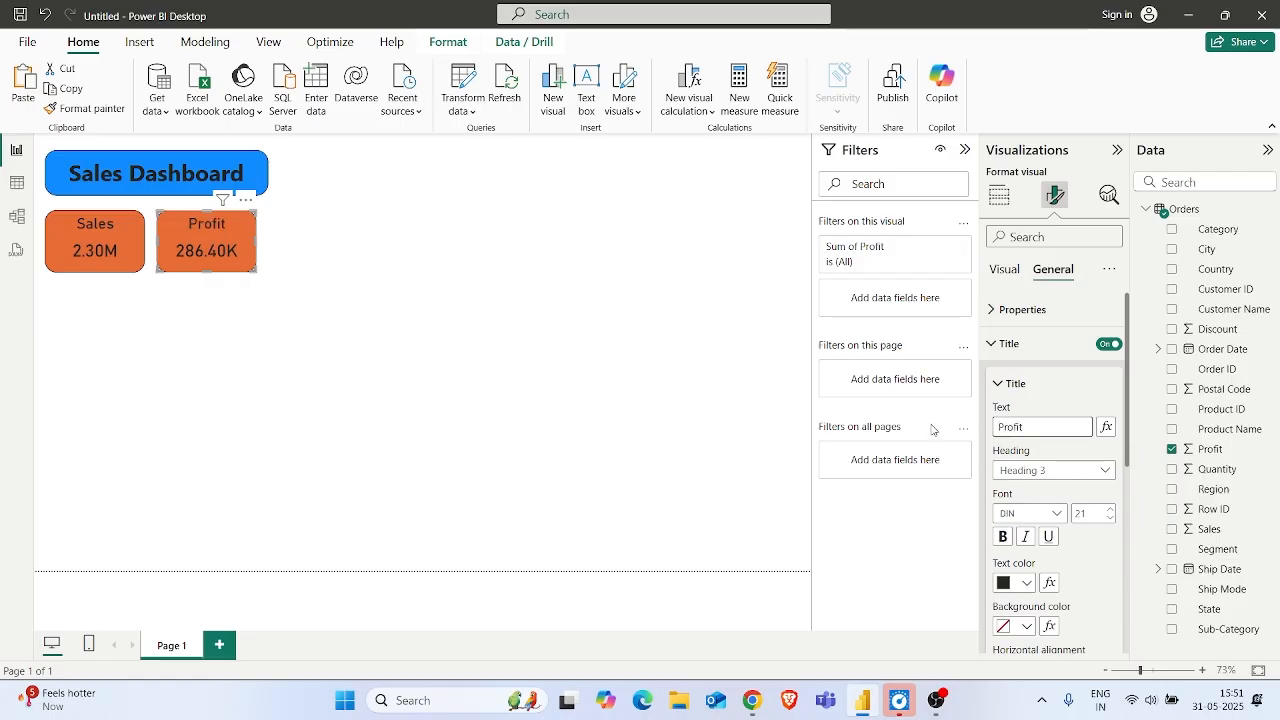
left_click(372, 419)
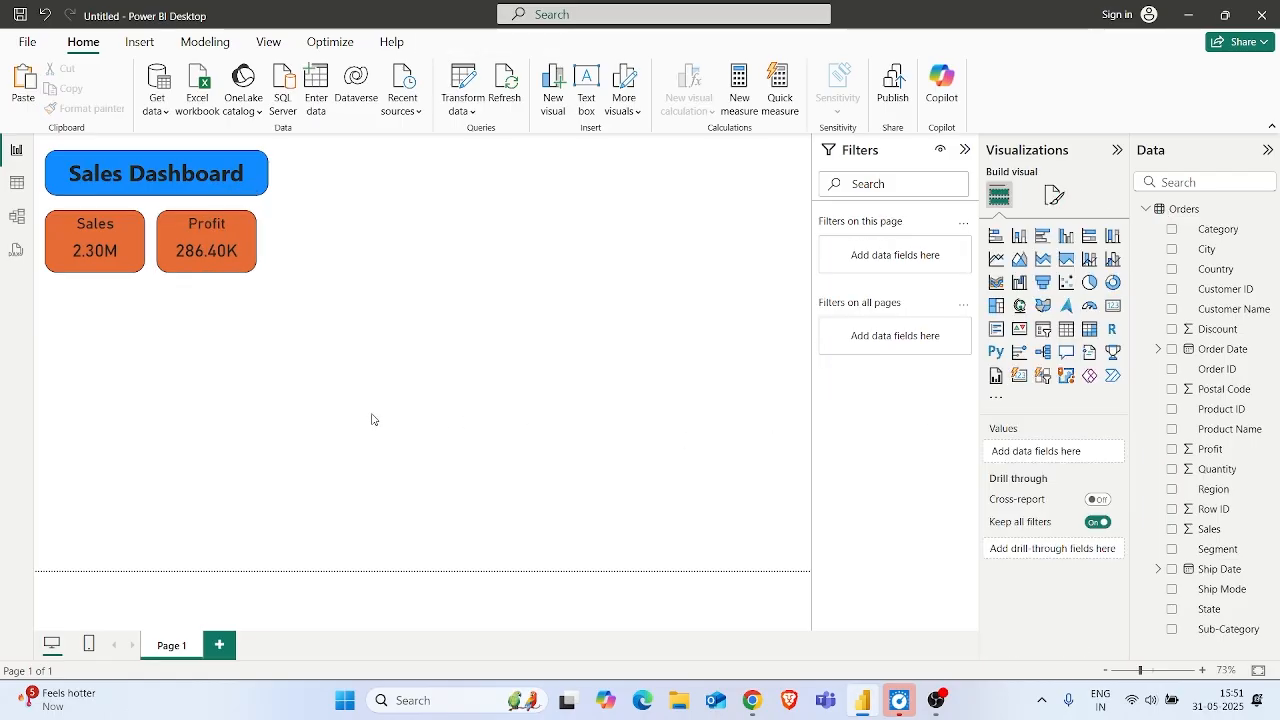
- Make the Profit card's title bold
left_click(222, 248)
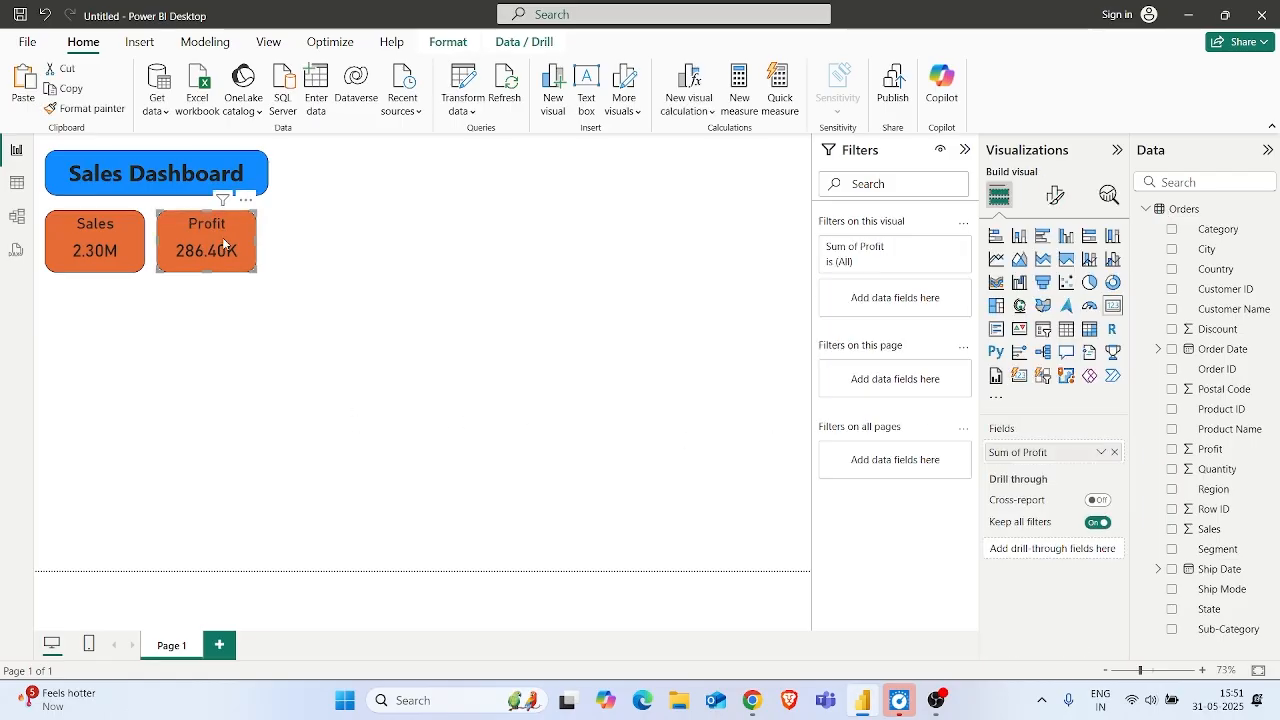
left_click(1055, 195)
left_click(1054, 270)
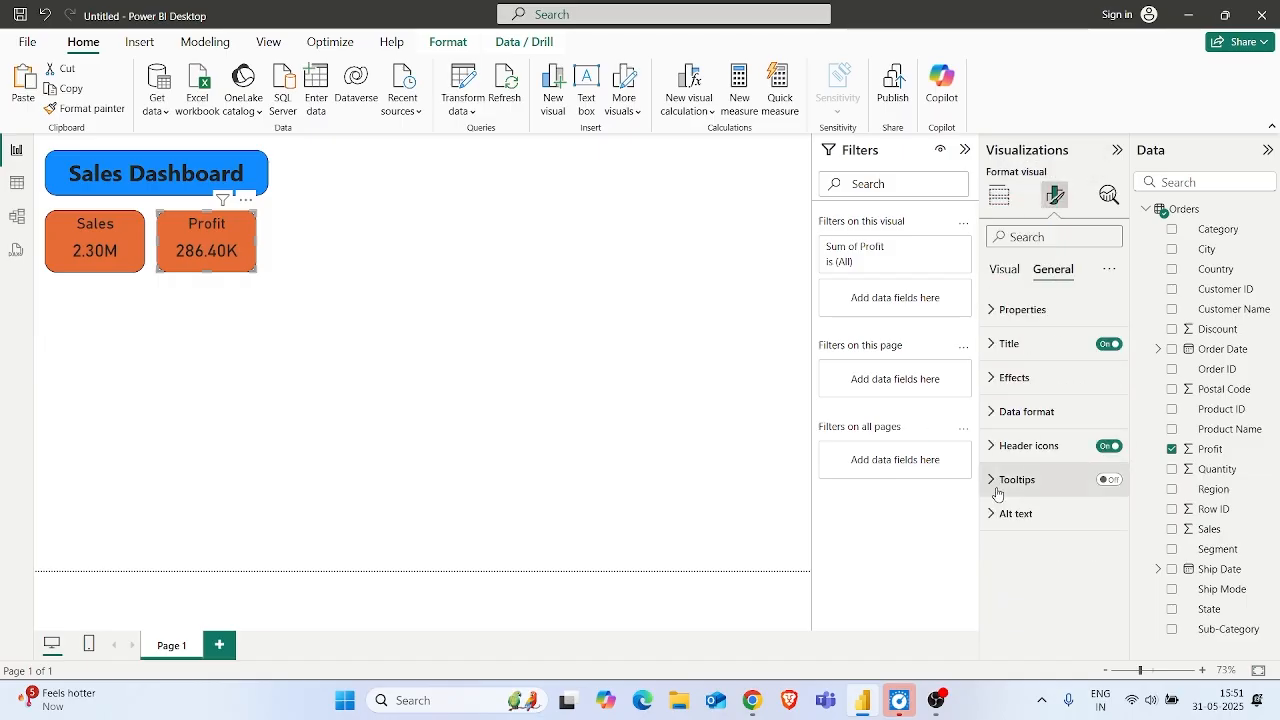
left_click(1010, 377)
scroll(1044, 437, "down", 2)
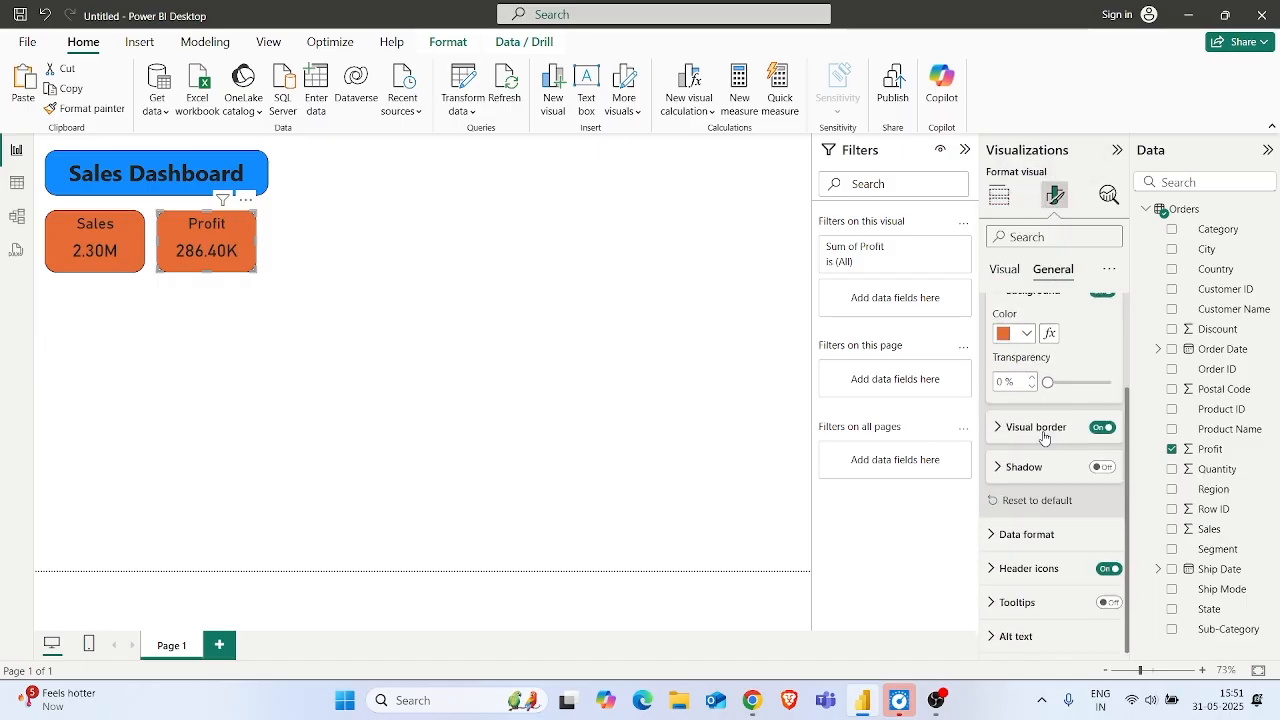
scroll(1044, 437, "up", 2)
left_click(995, 343)
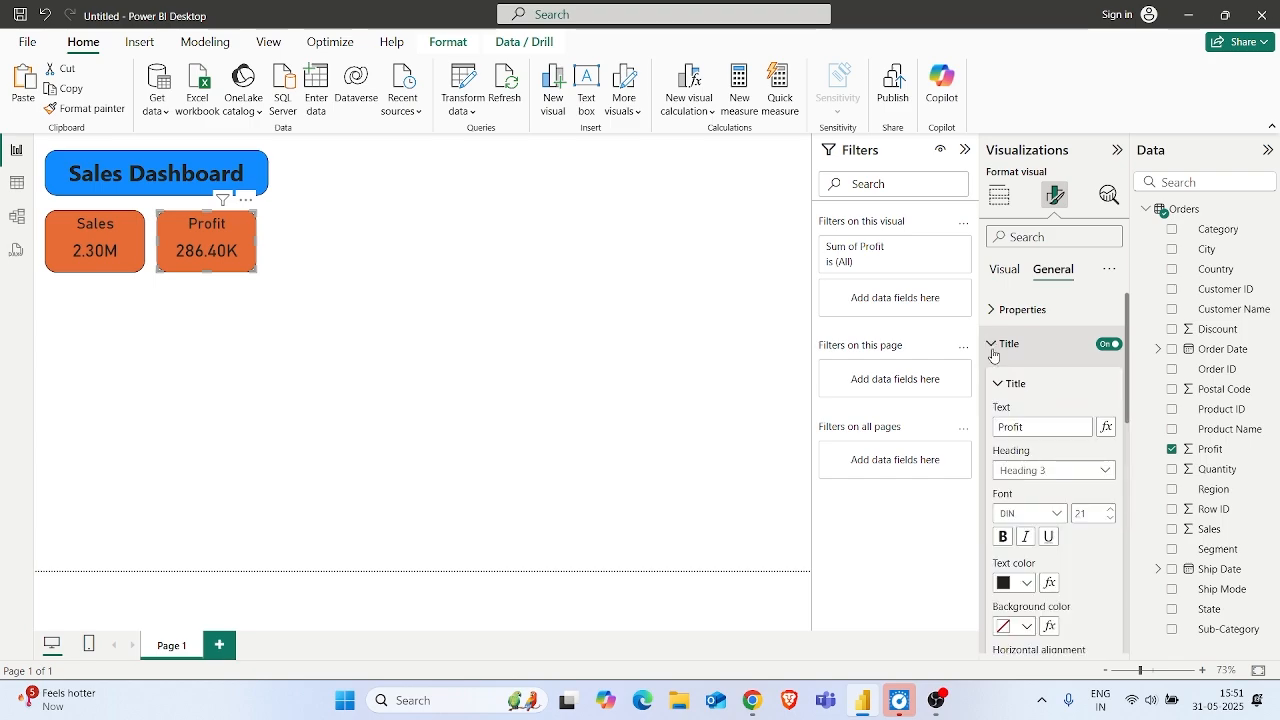
scroll(1036, 449, "down", 1)
left_click(1003, 453)
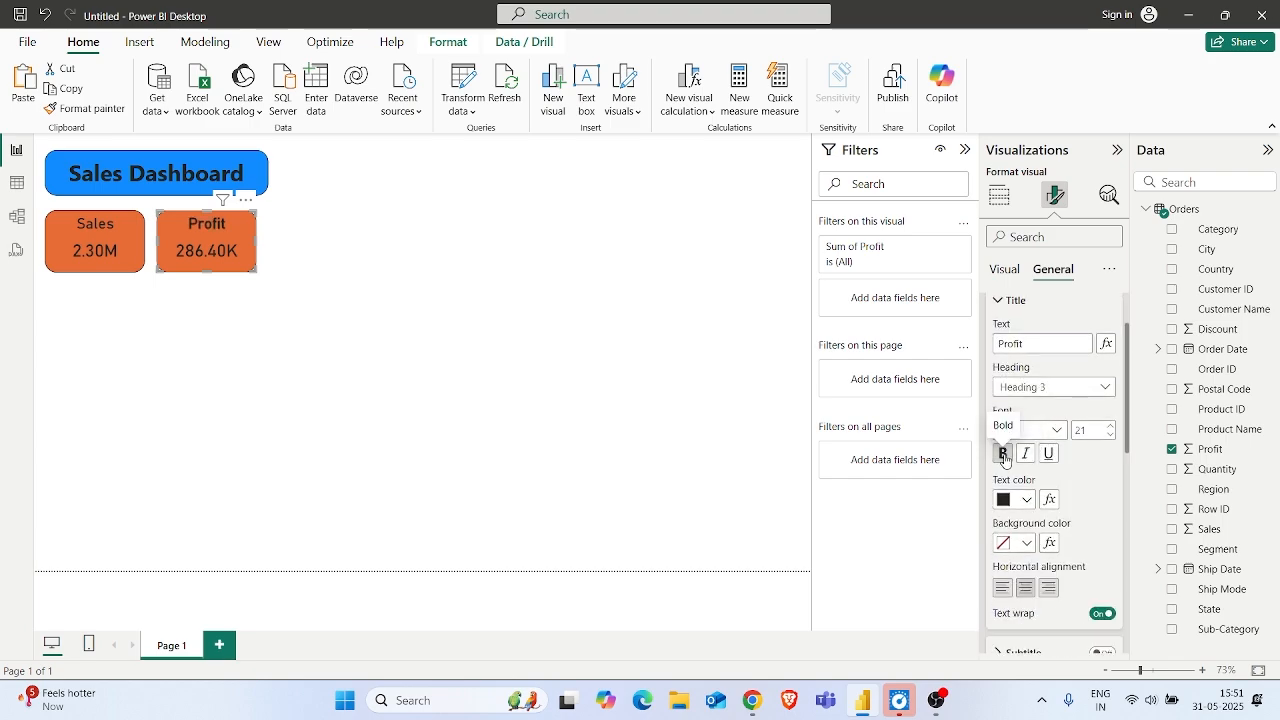
- Make the Sales card's title bold to match the Profit card
left_click(95, 242)
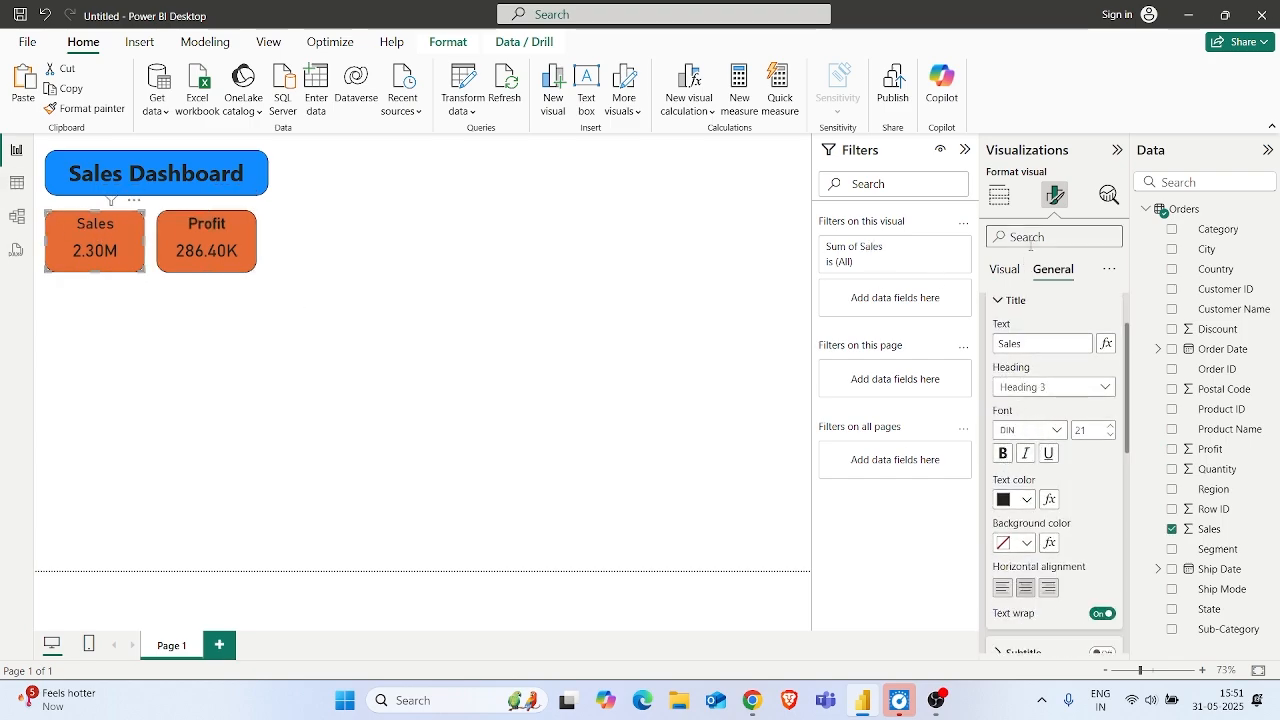
left_click(1003, 453)
left_click(363, 277)
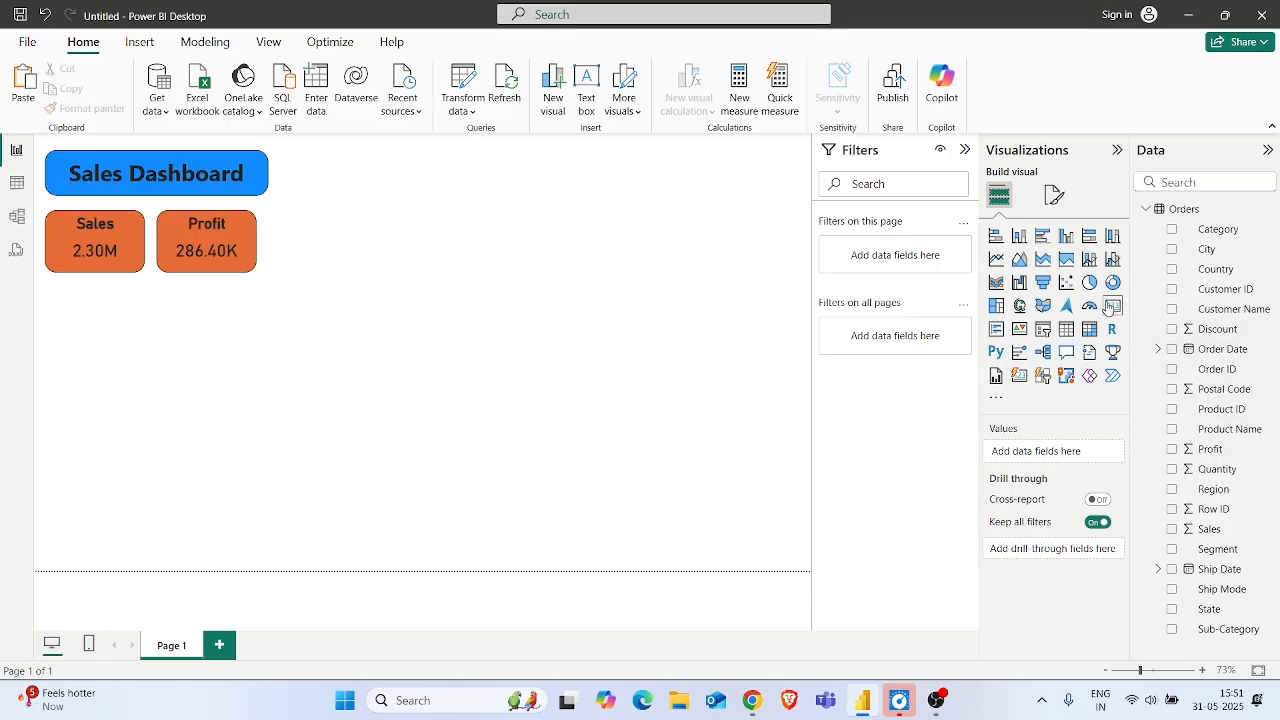
- Duplicate the Profit card and align the copy to its right in the card row
left_click(238, 242)
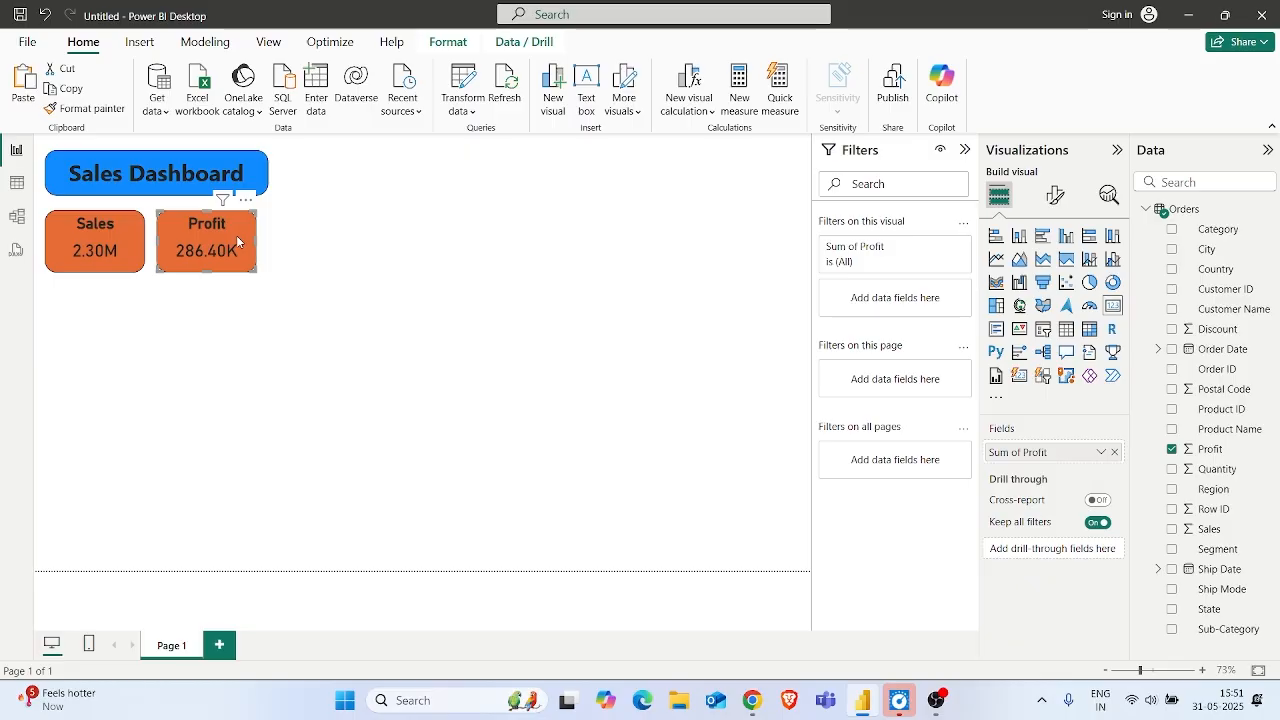
key("ctrl+c")
key("ctrl+v")
left_click_drag(233, 238, 341, 230)
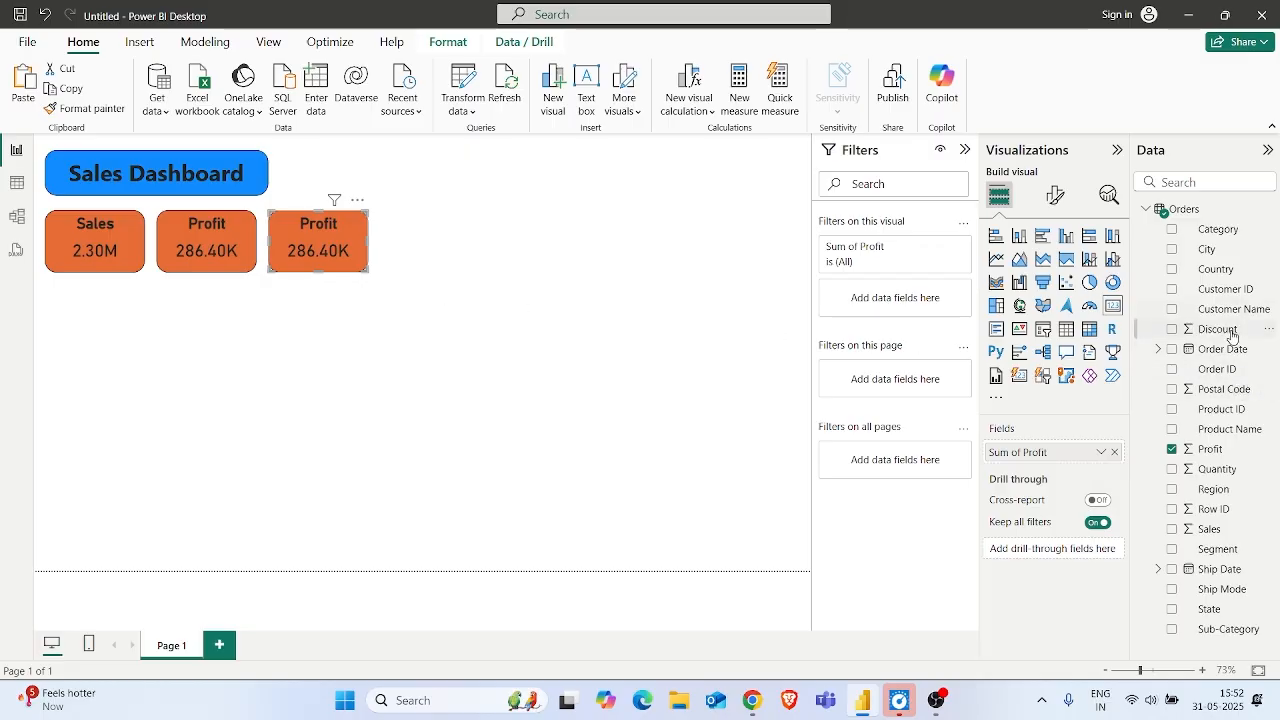
- Replace the third card's field with Discount and change its title text to "Discounts"
left_click_drag(1228, 330, 1078, 455)
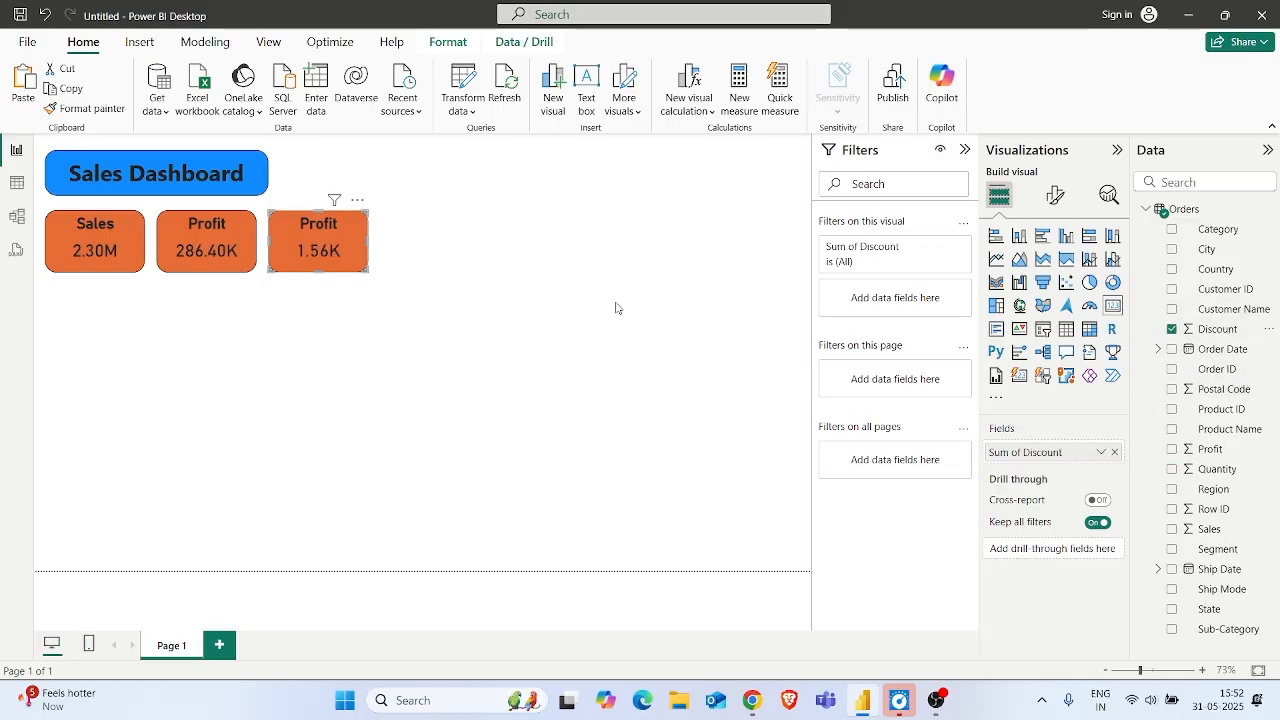
left_click(1055, 195)
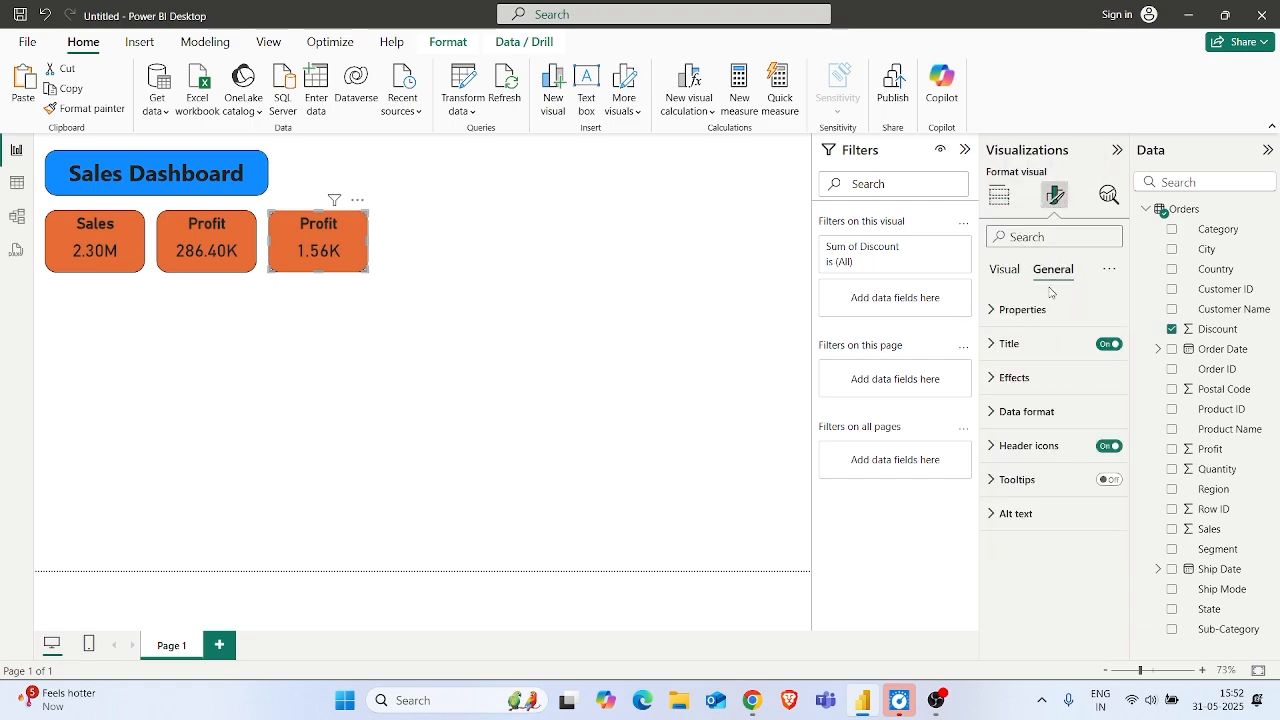
left_click(1006, 343)
left_click_drag(1024, 427, 978, 436)
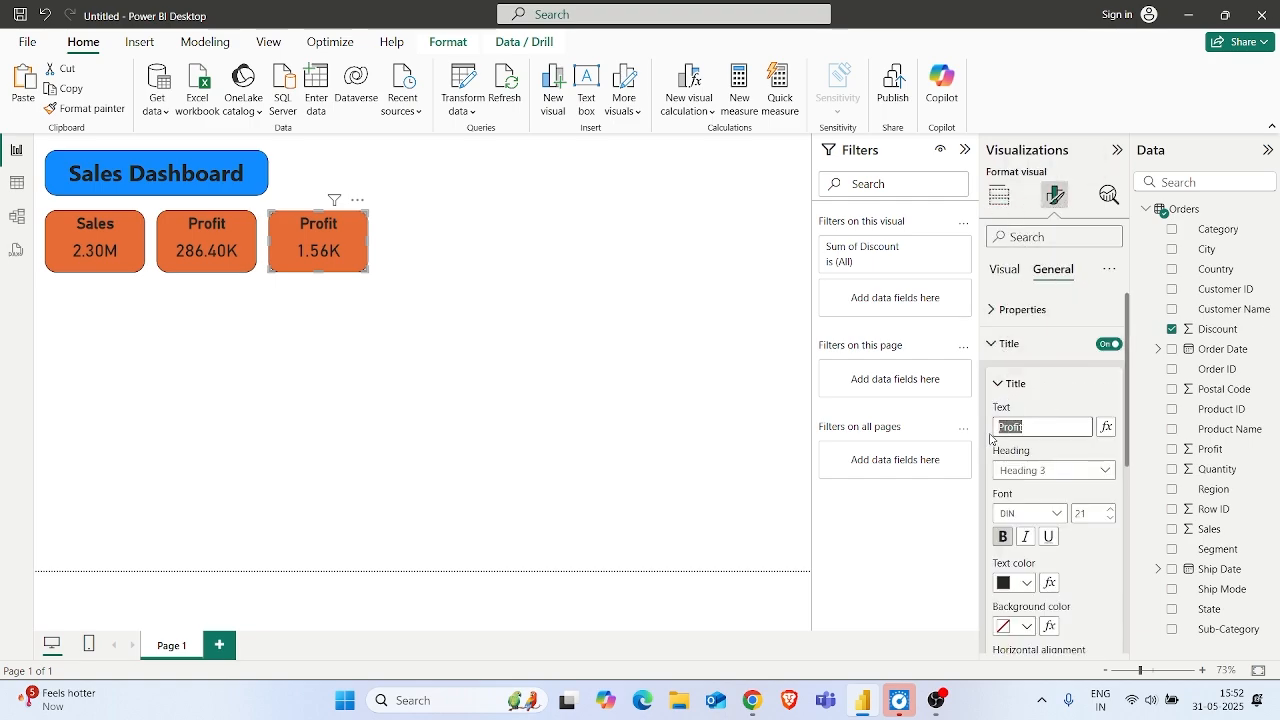
type("Discounts")
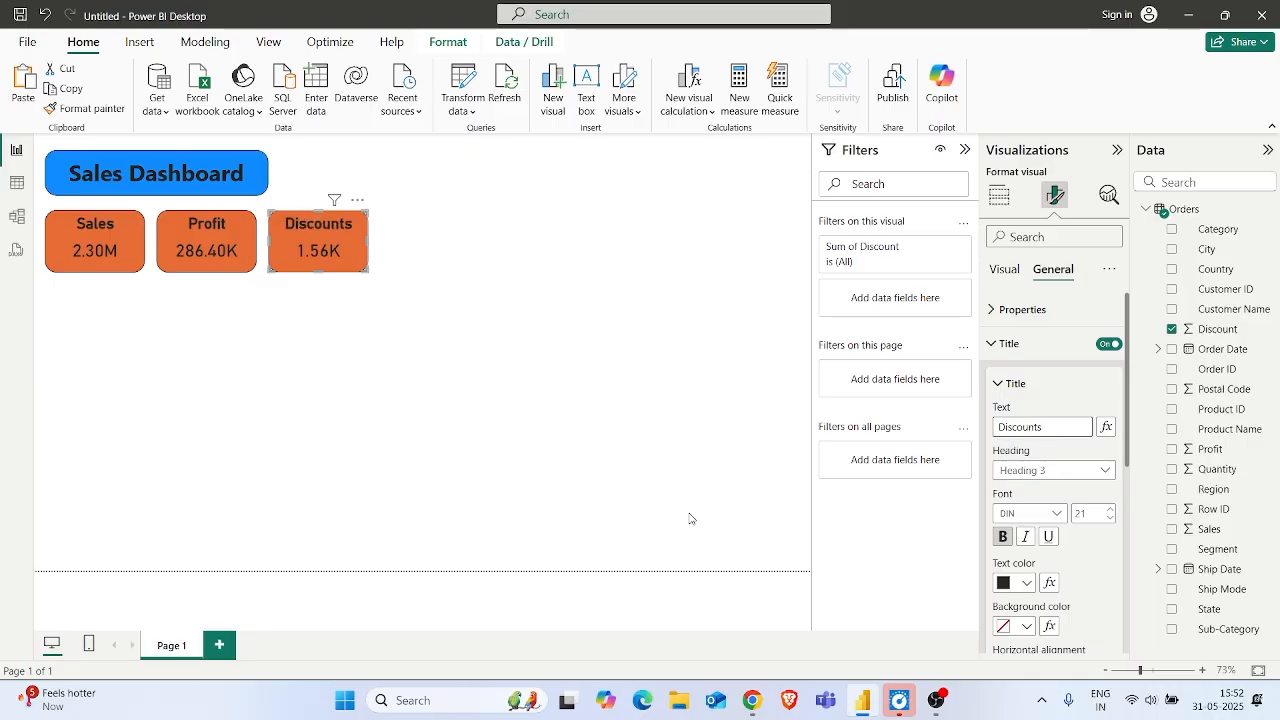
left_click(436, 461)
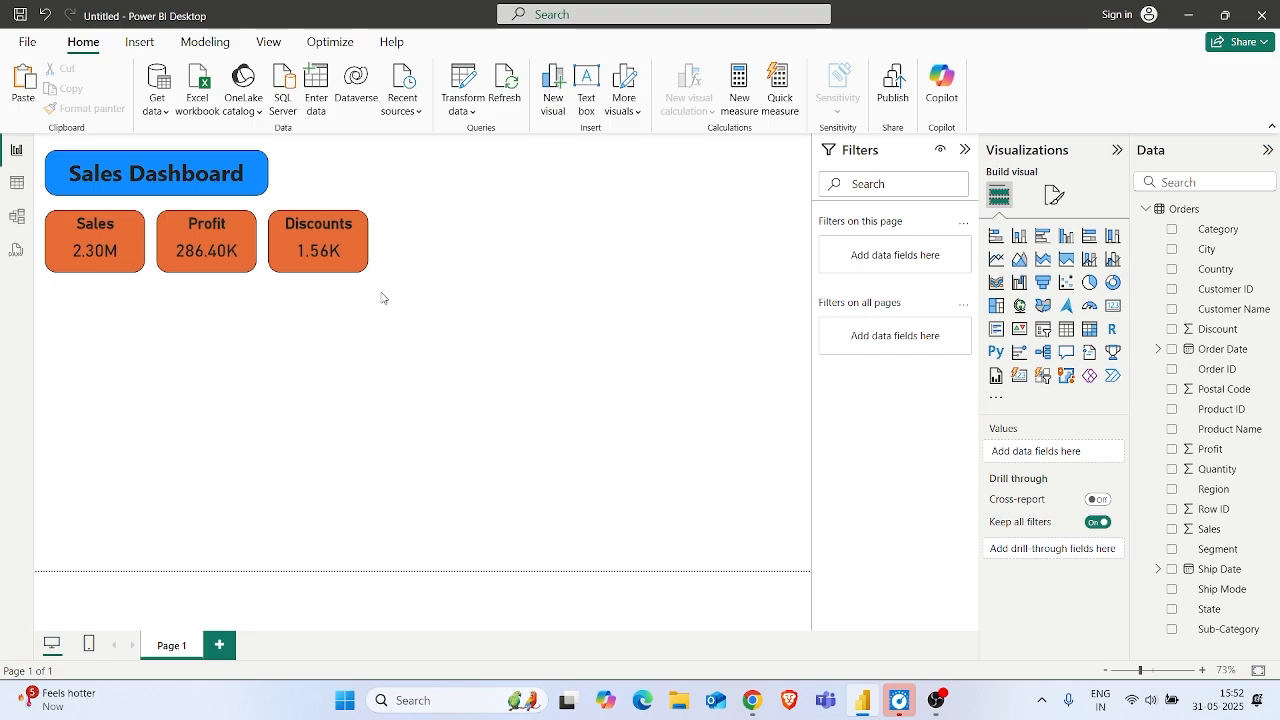
- Insert a pie chart, position it directly beneath the Sales card and enlarge it
left_click(1089, 282)
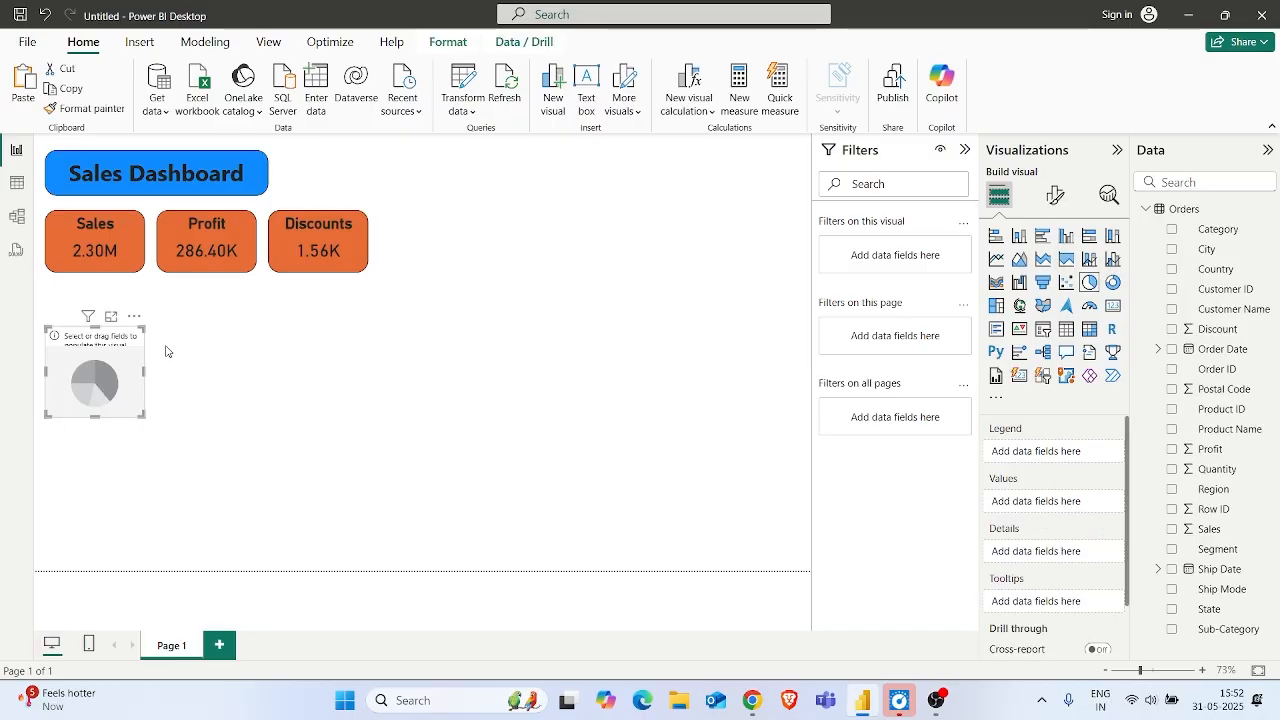
left_click_drag(114, 372, 114, 328)
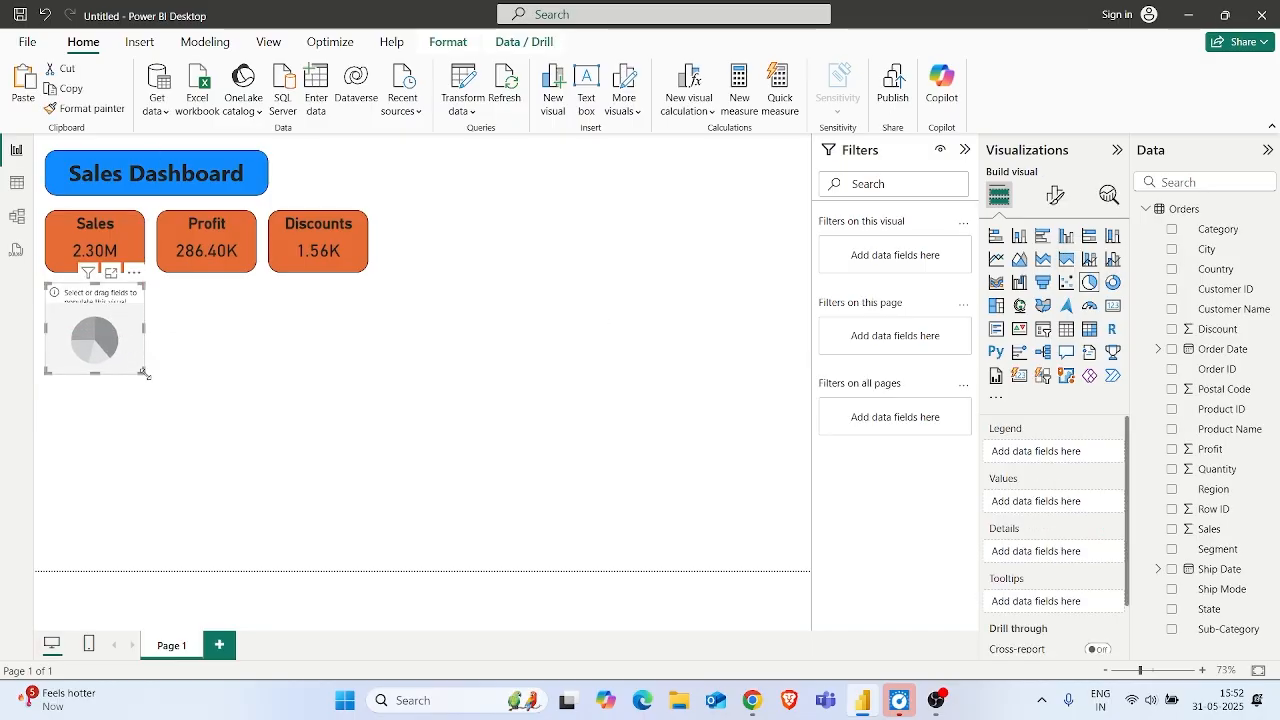
left_click_drag(144, 372, 201, 449)
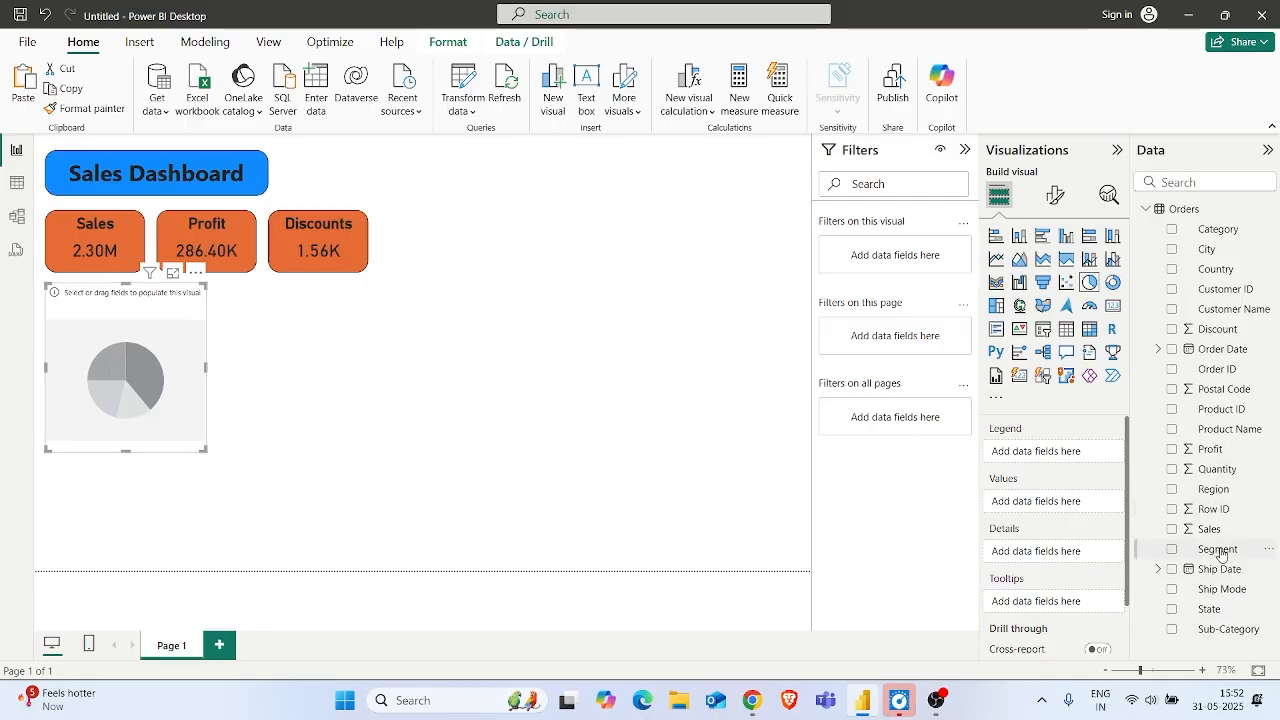
- Set the pie chart's legend to Sub-Category and its values to Sales, and widen it to span the three cards
left_click_drag(1232, 630, 1080, 452)
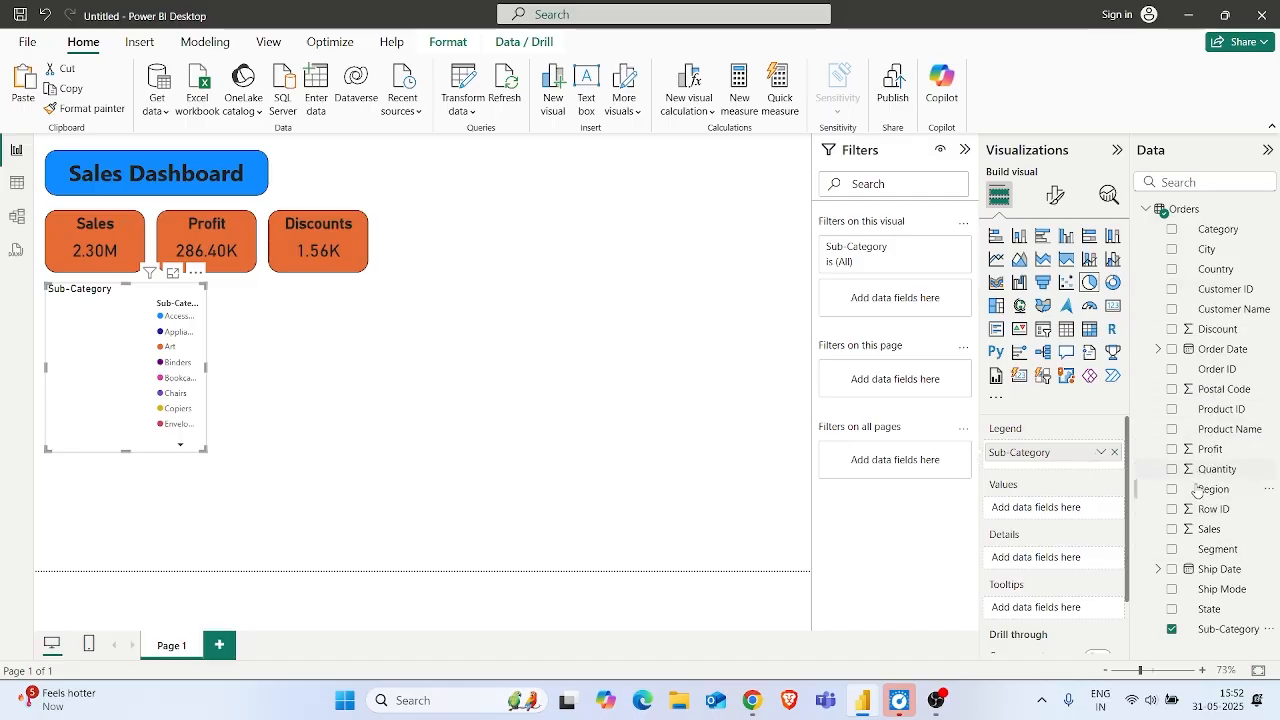
left_click_drag(1213, 533, 1058, 508)
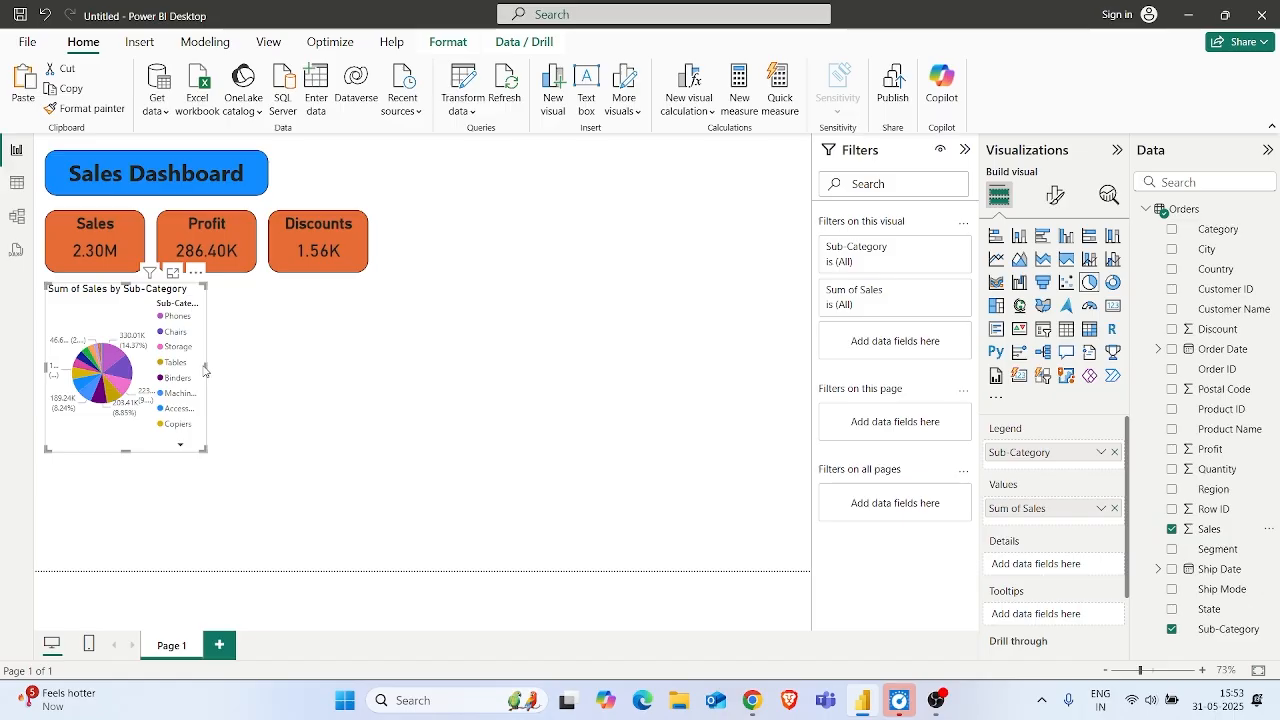
left_click_drag(206, 368, 368, 381)
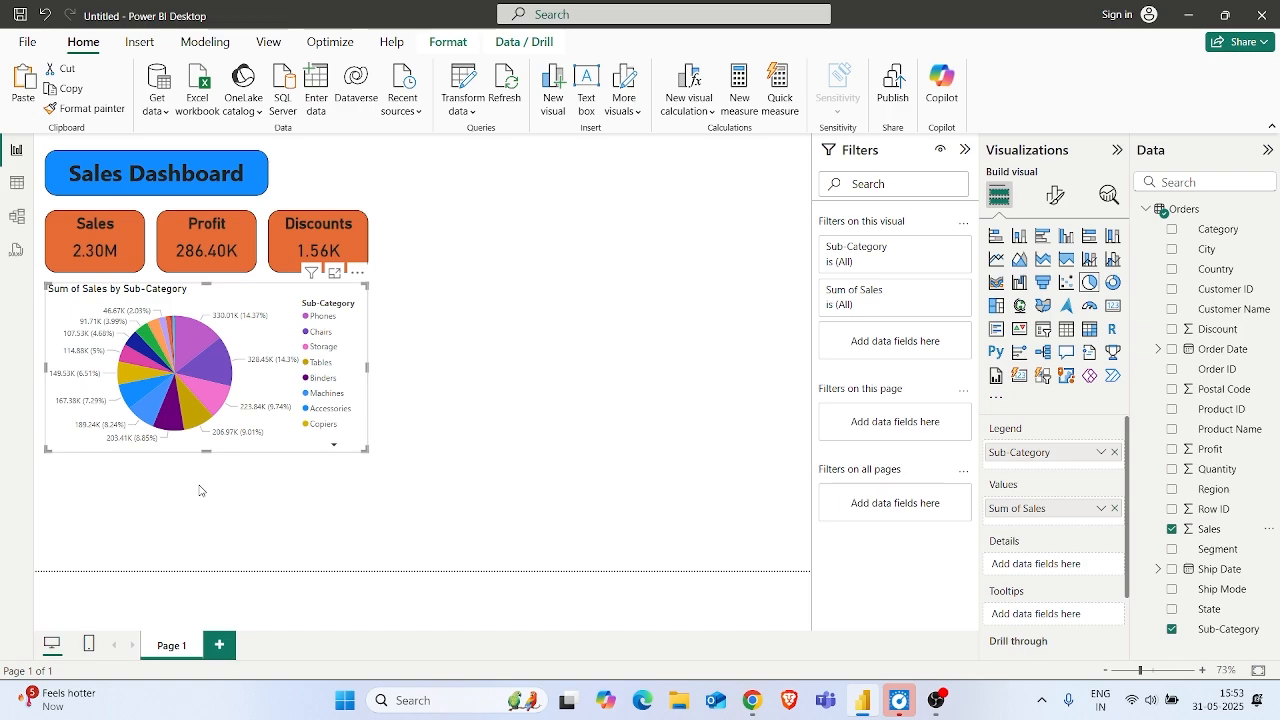
- Set the pie chart's background colour to black, after trying the cards' orange
left_click(1056, 196)
left_click(1056, 272)
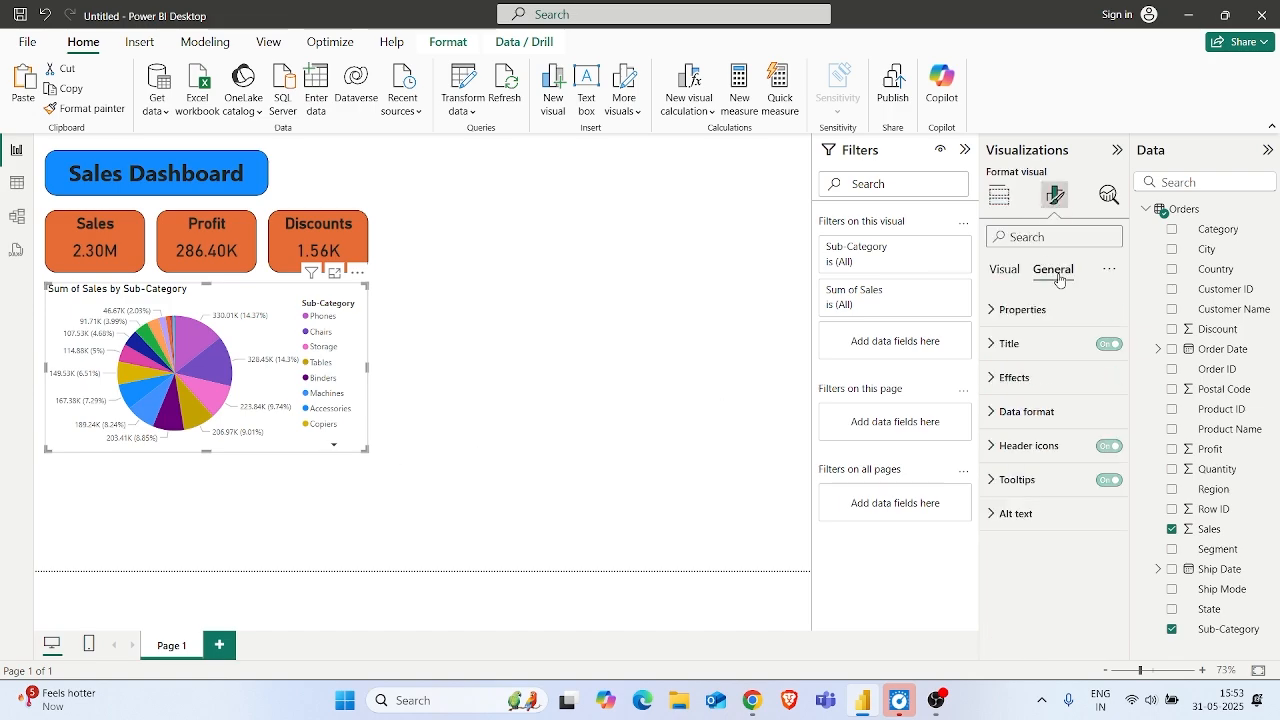
left_click(1003, 379)
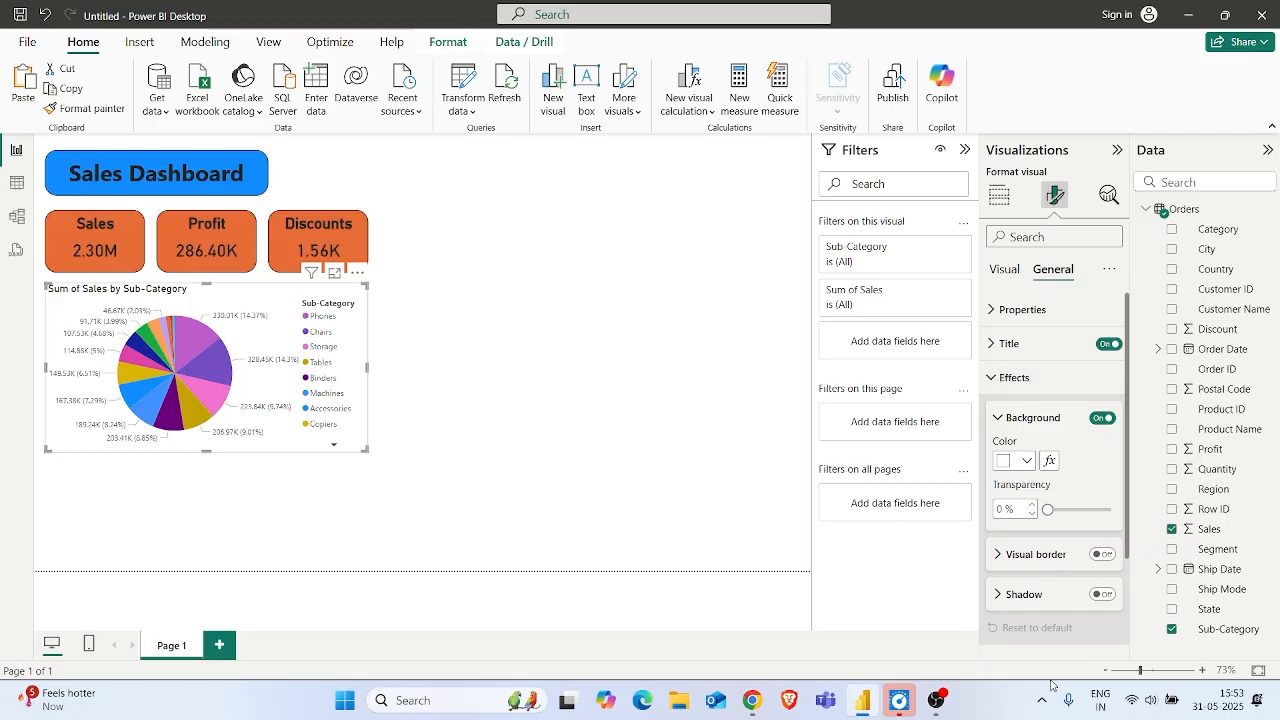
left_click(1024, 461)
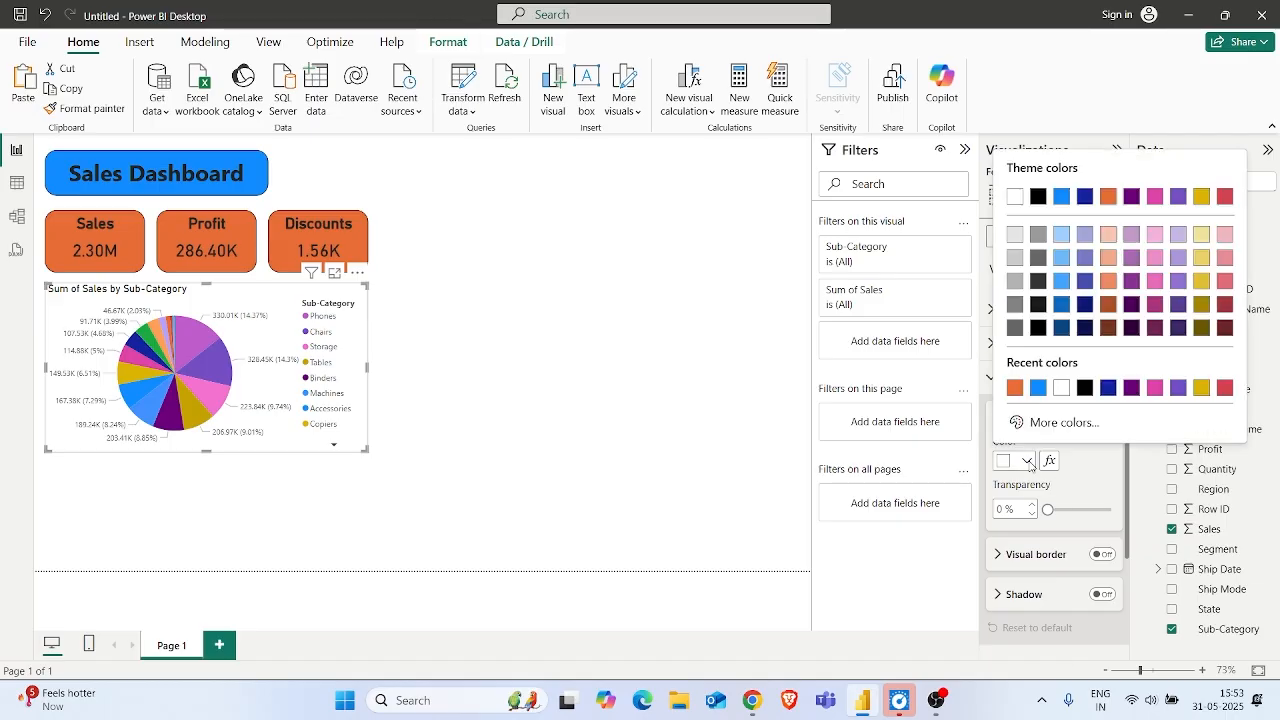
left_click(1016, 389)
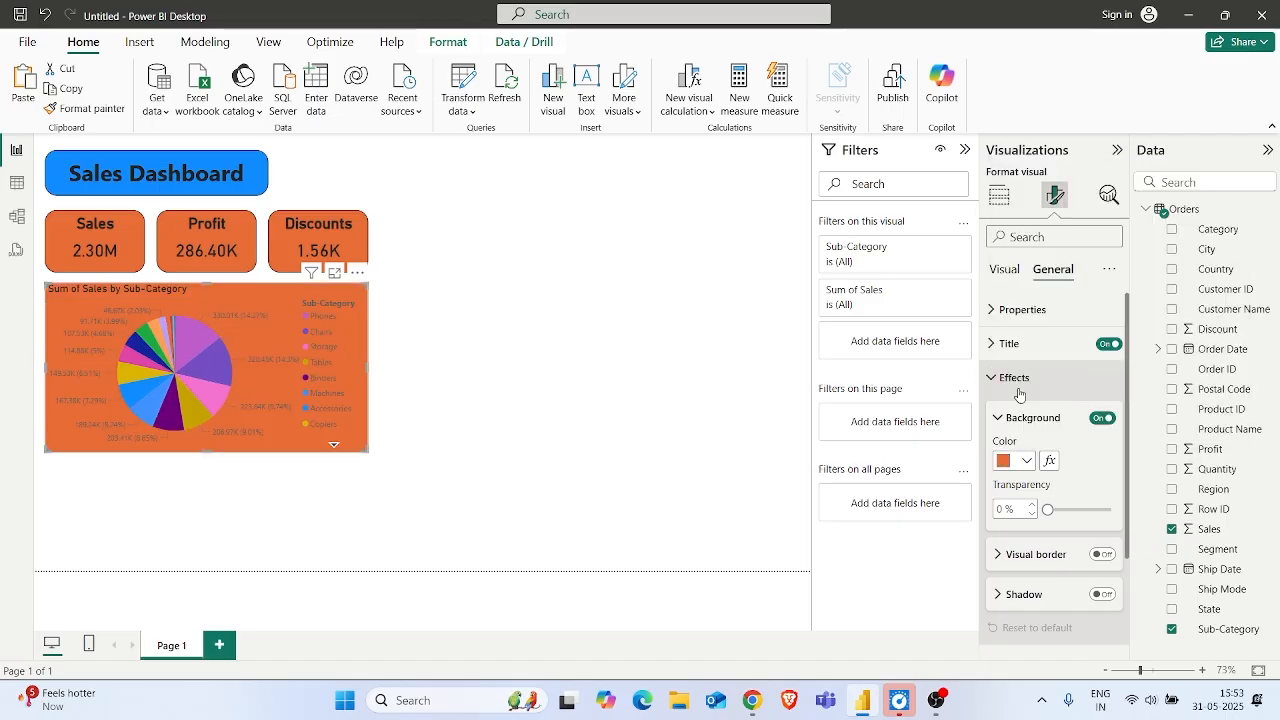
left_click(1025, 461)
left_click(1085, 389)
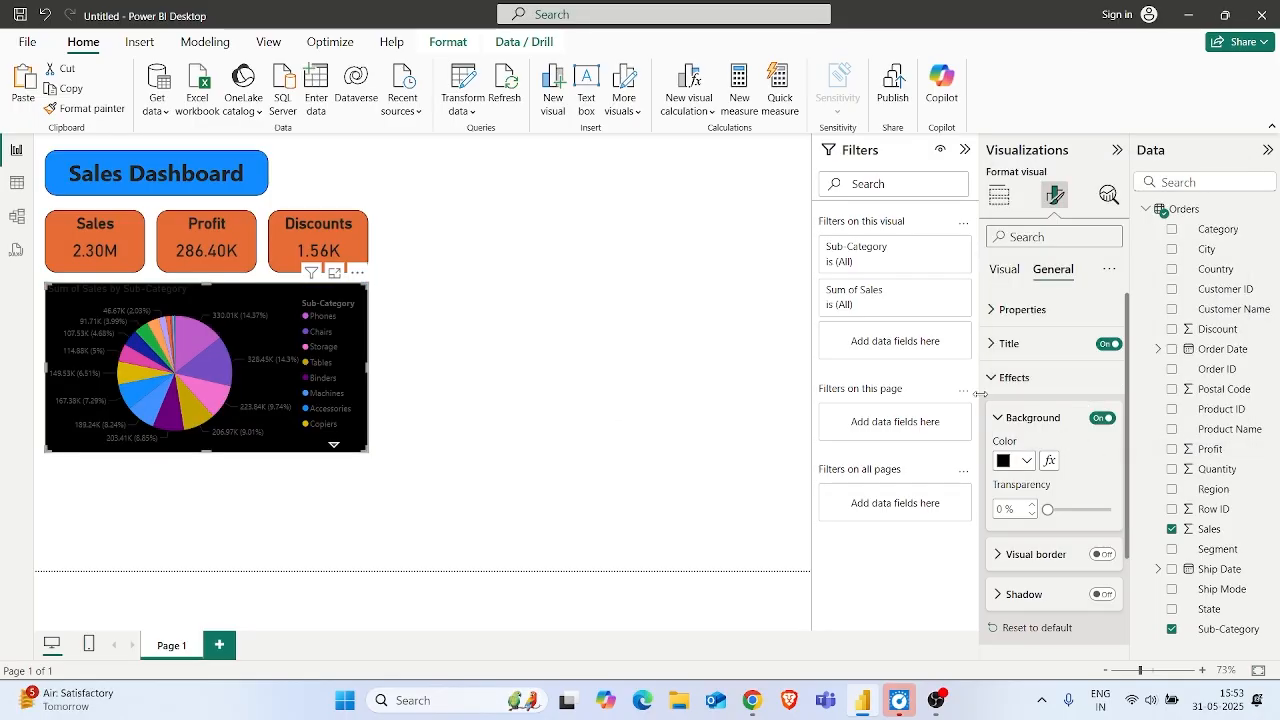
- Change the colour of the pie chart's detail label values to white
left_click(1004, 270)
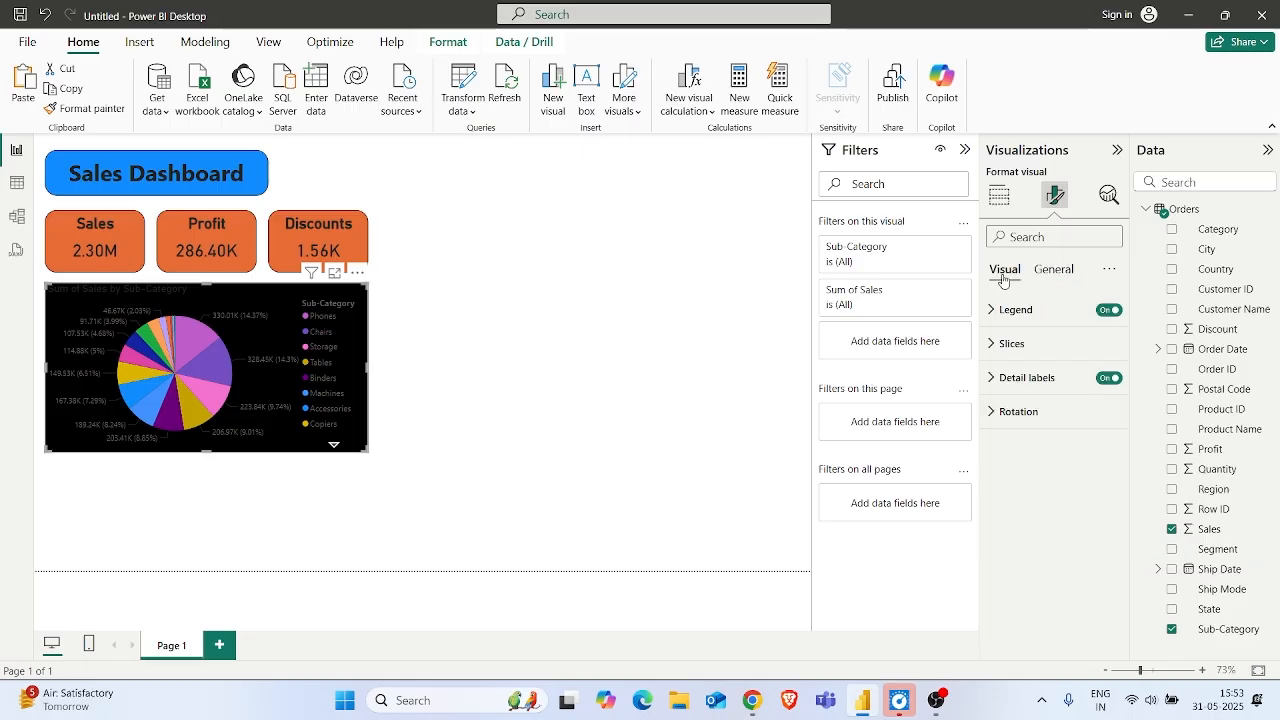
left_click(995, 385)
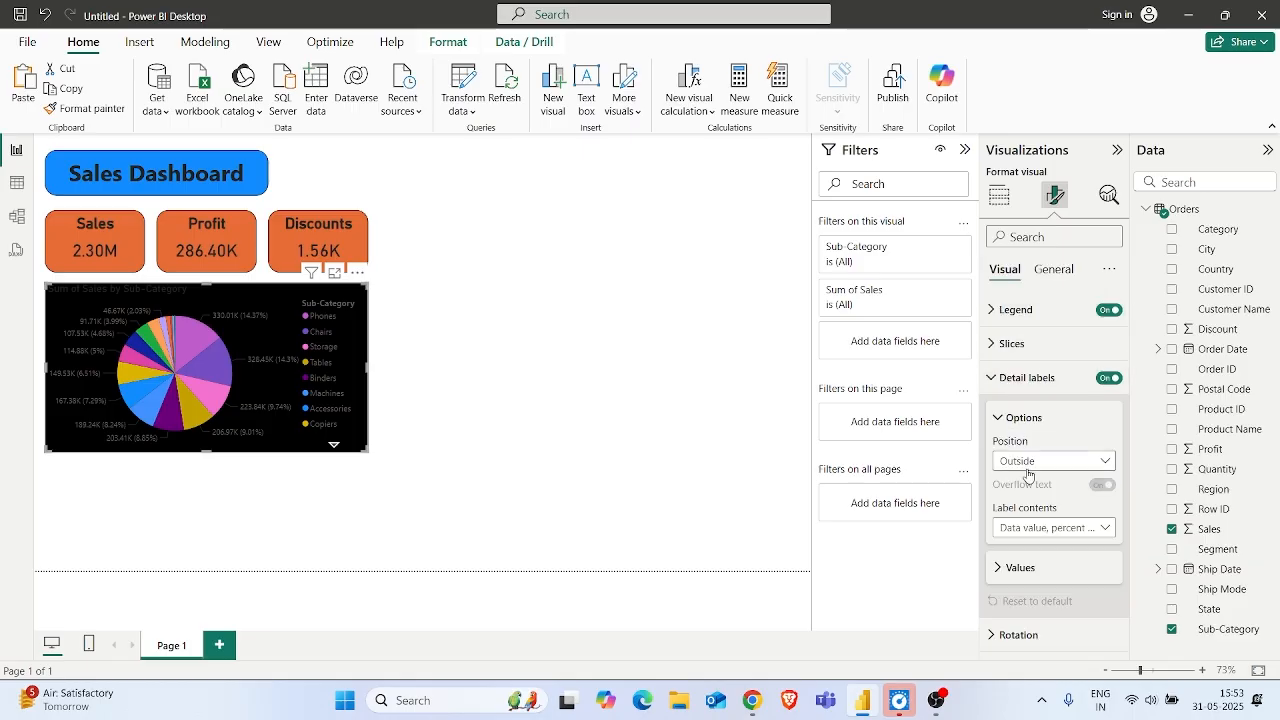
left_click(1002, 568)
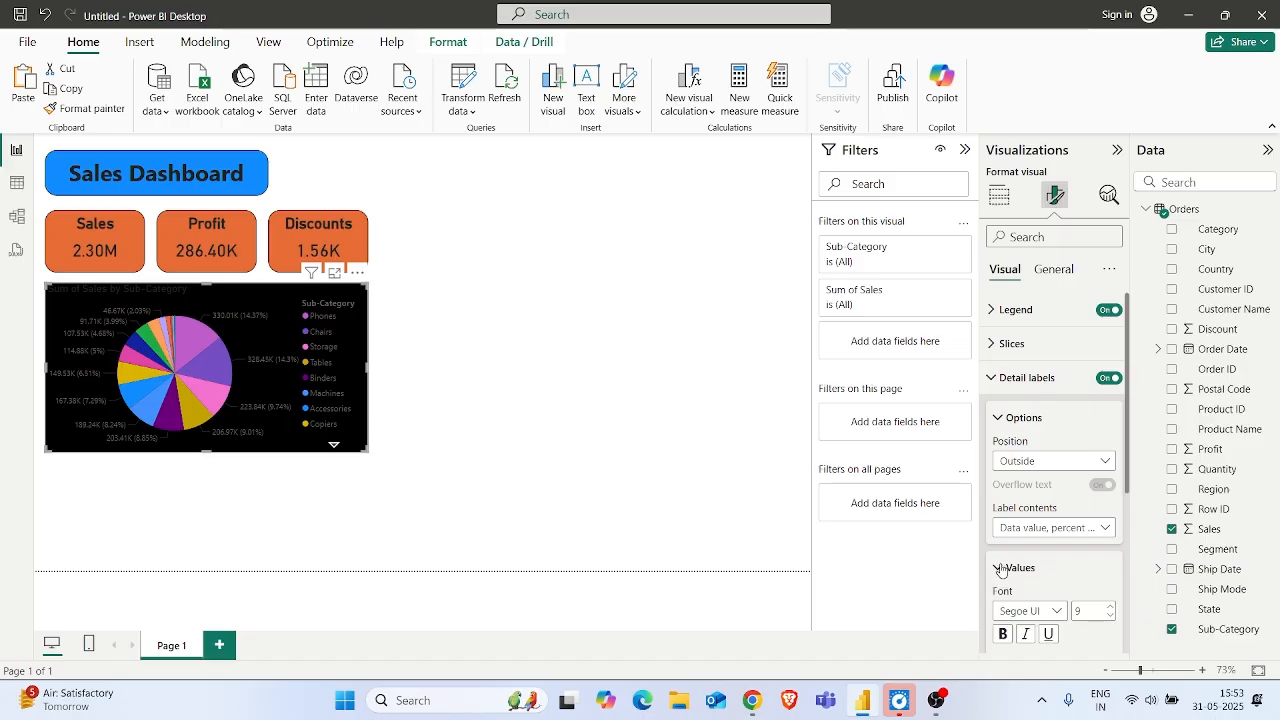
left_click(1030, 514)
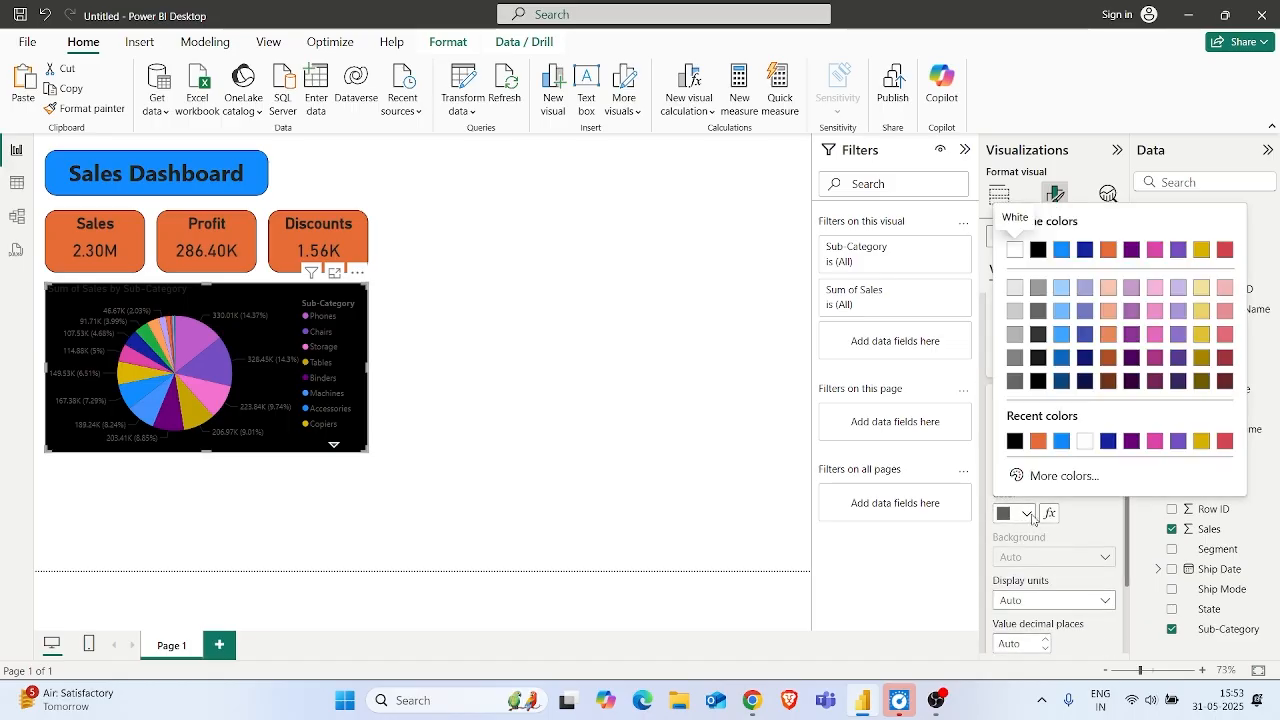
left_click(1085, 441)
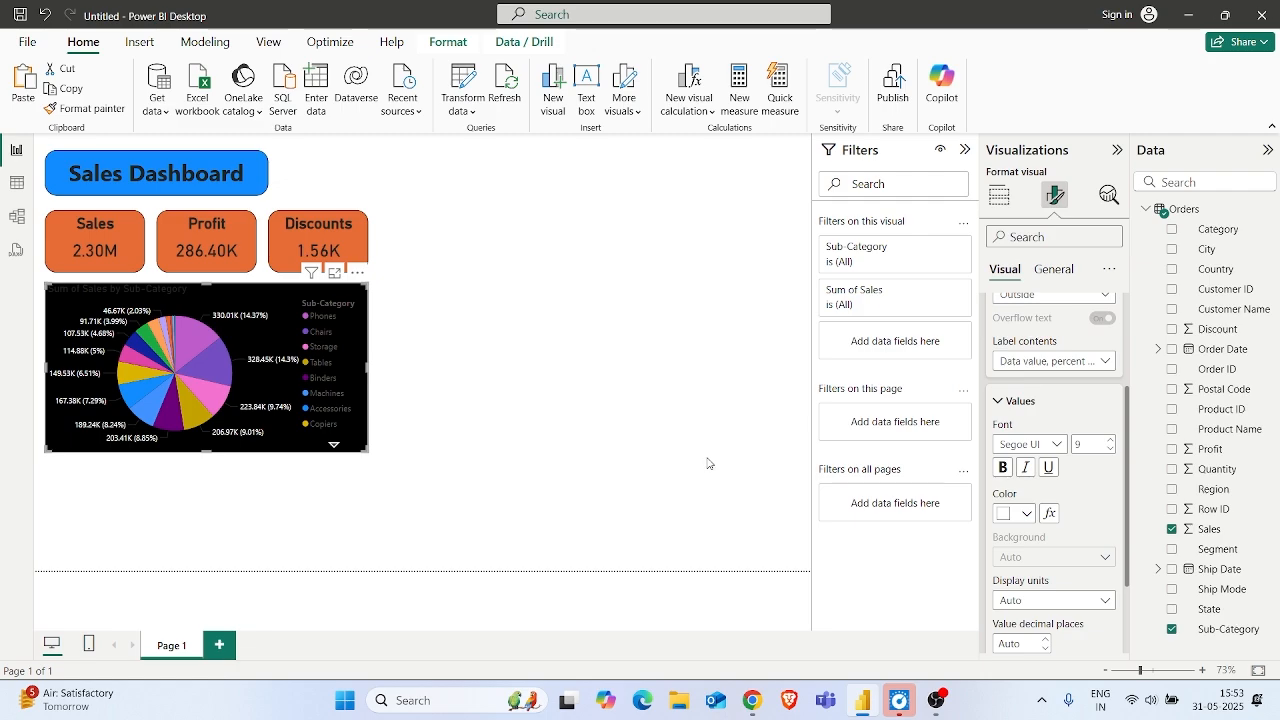
- Shorten the pie chart's title to "Sales by Sub-Category" and format it bold and white
left_click(1053, 269)
scroll(1046, 372, "up", 3)
left_click(1040, 343)
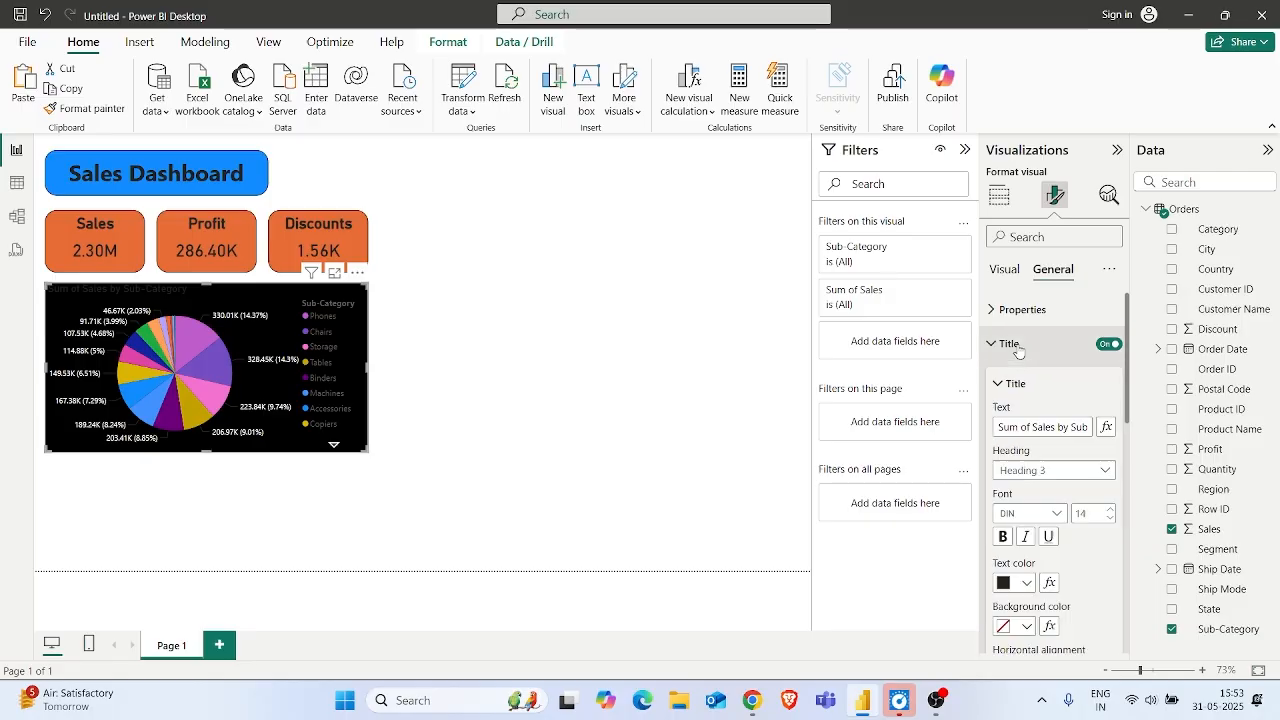
left_click_drag(1033, 427, 958, 431)
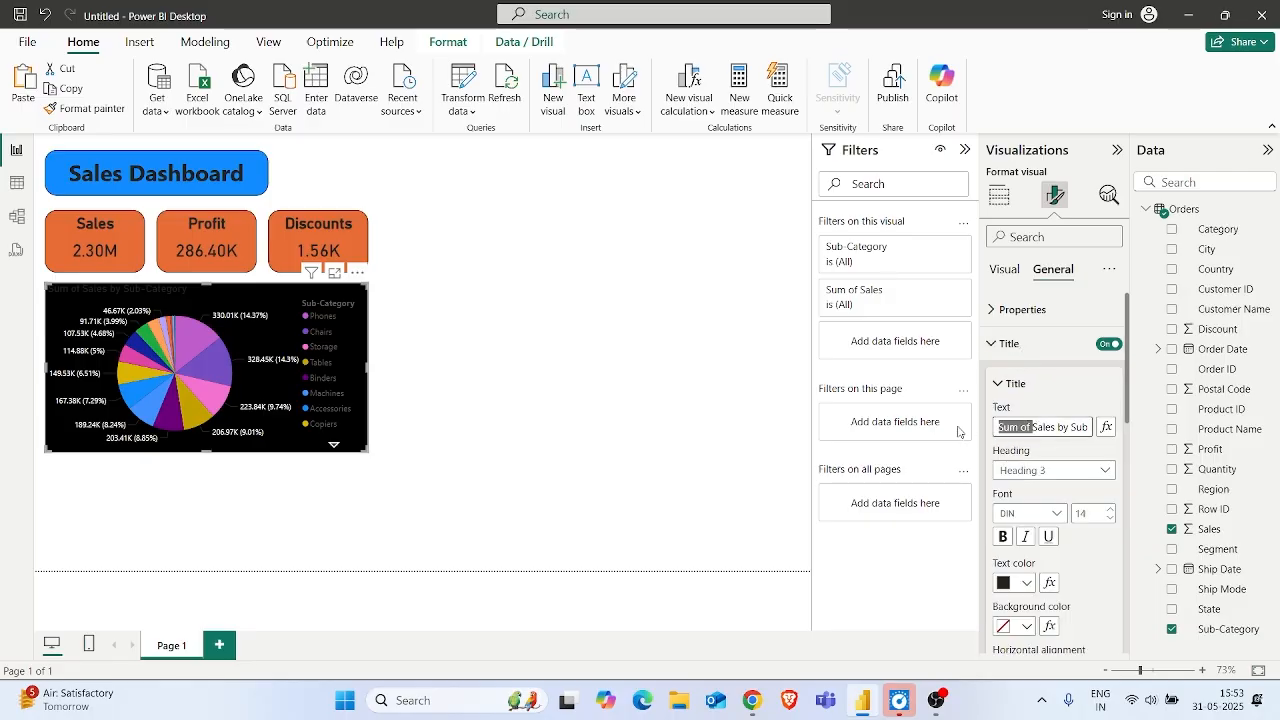
key("BackSpace")
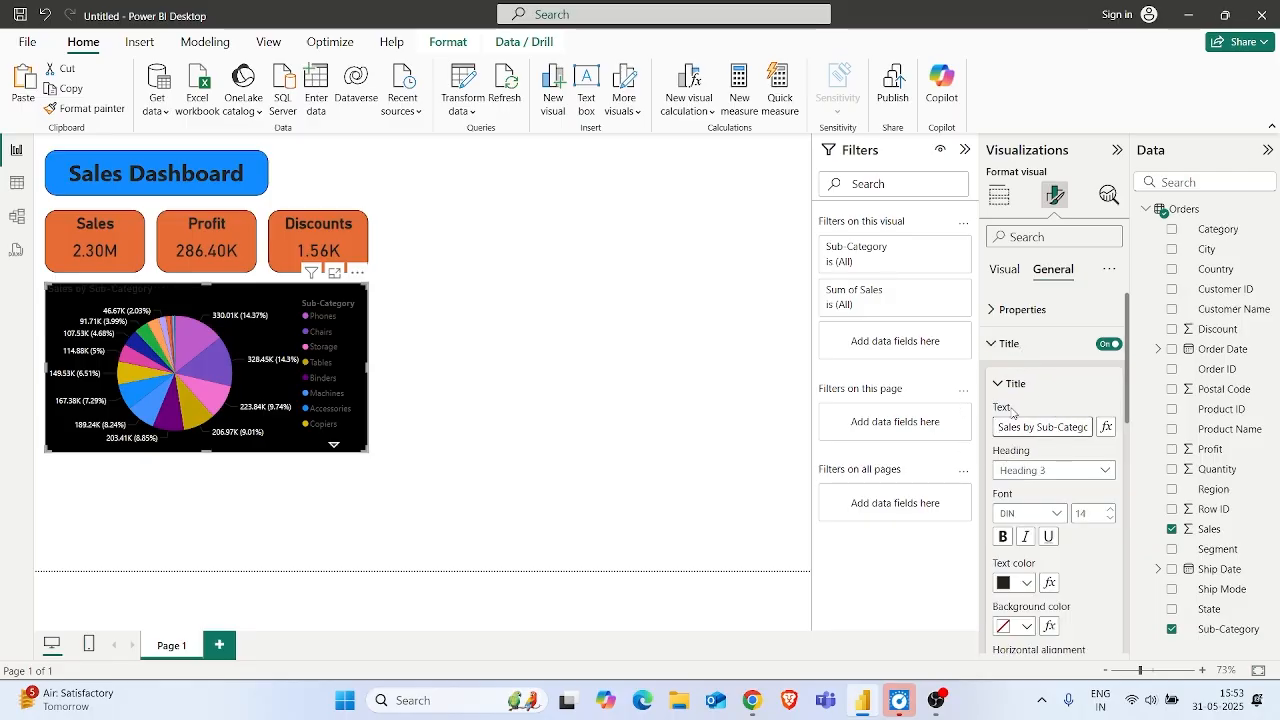
left_click(1004, 540)
left_click(1020, 588)
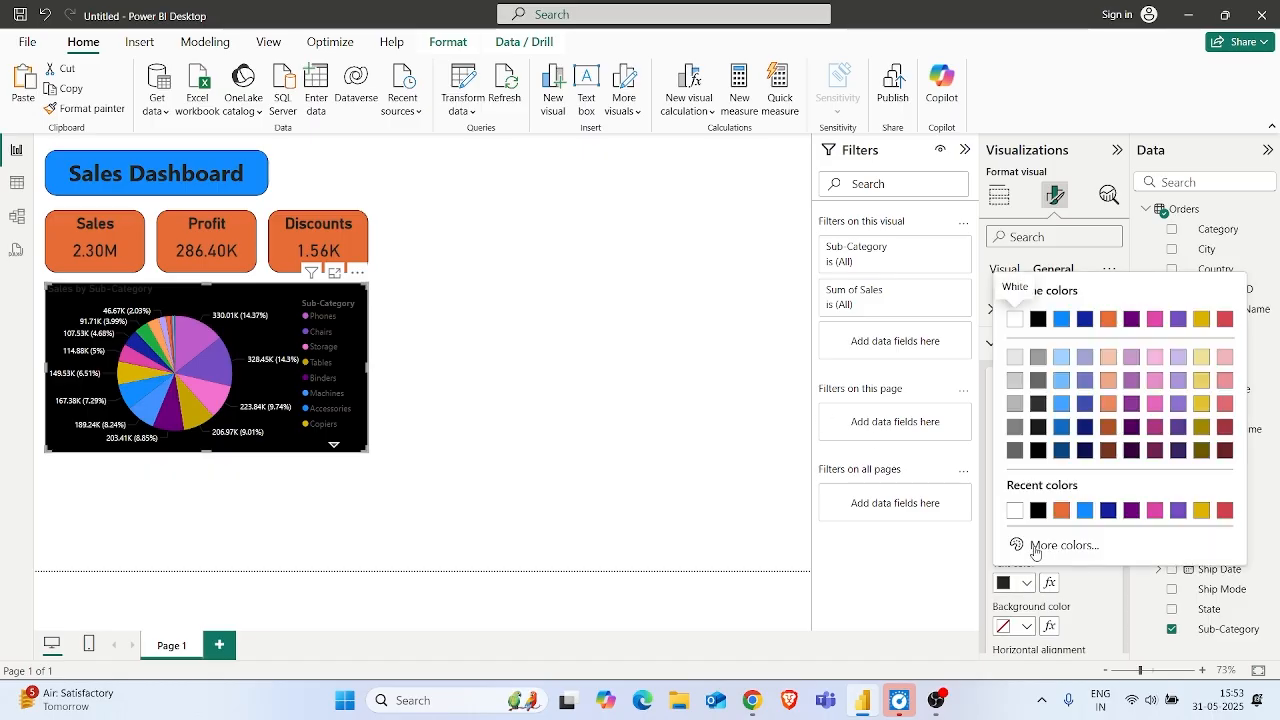
left_click(1000, 510)
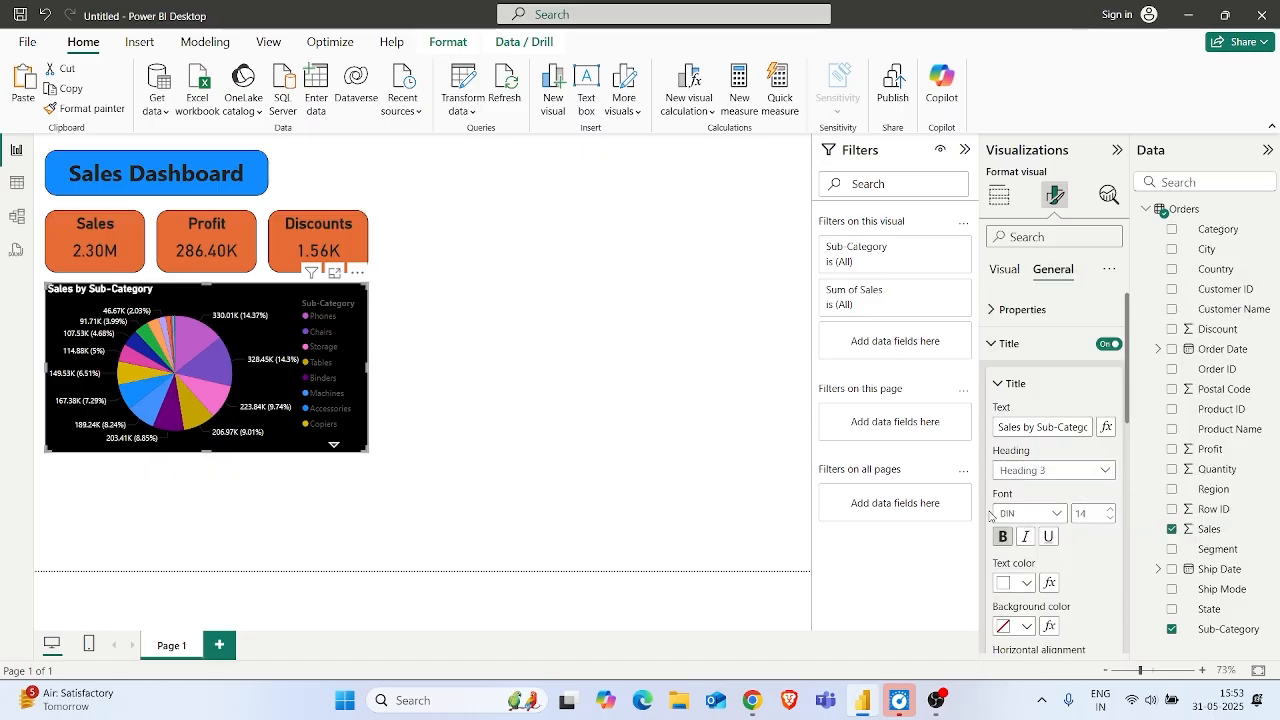
- Turn on the pie chart's visual border and round its corners
left_click(584, 433)
left_click(357, 369)
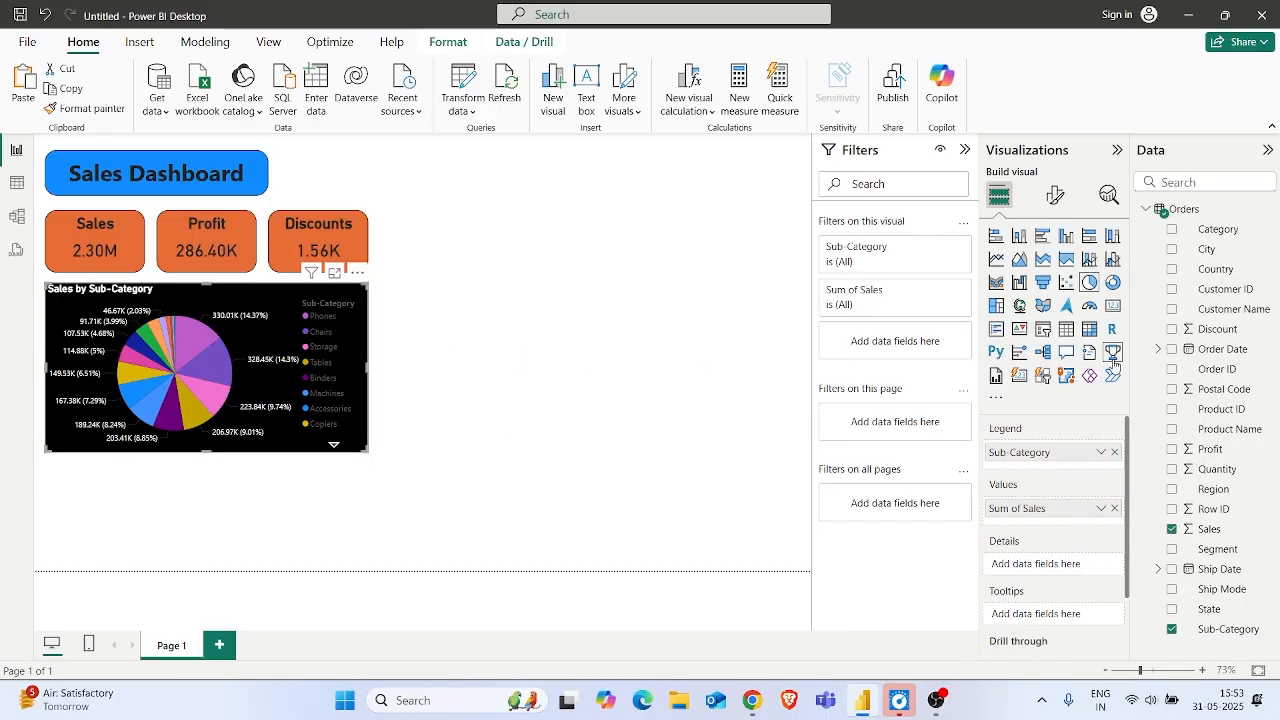
left_click(1054, 195)
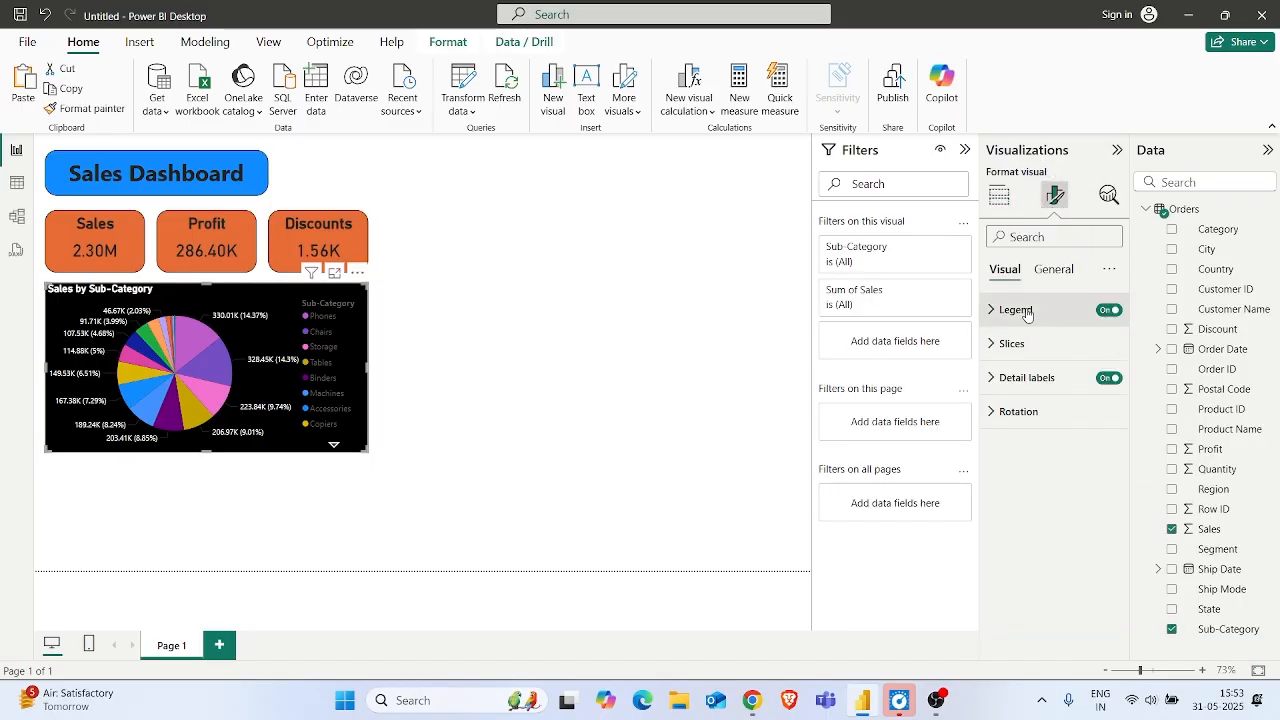
left_click(1054, 269)
left_click(1050, 375)
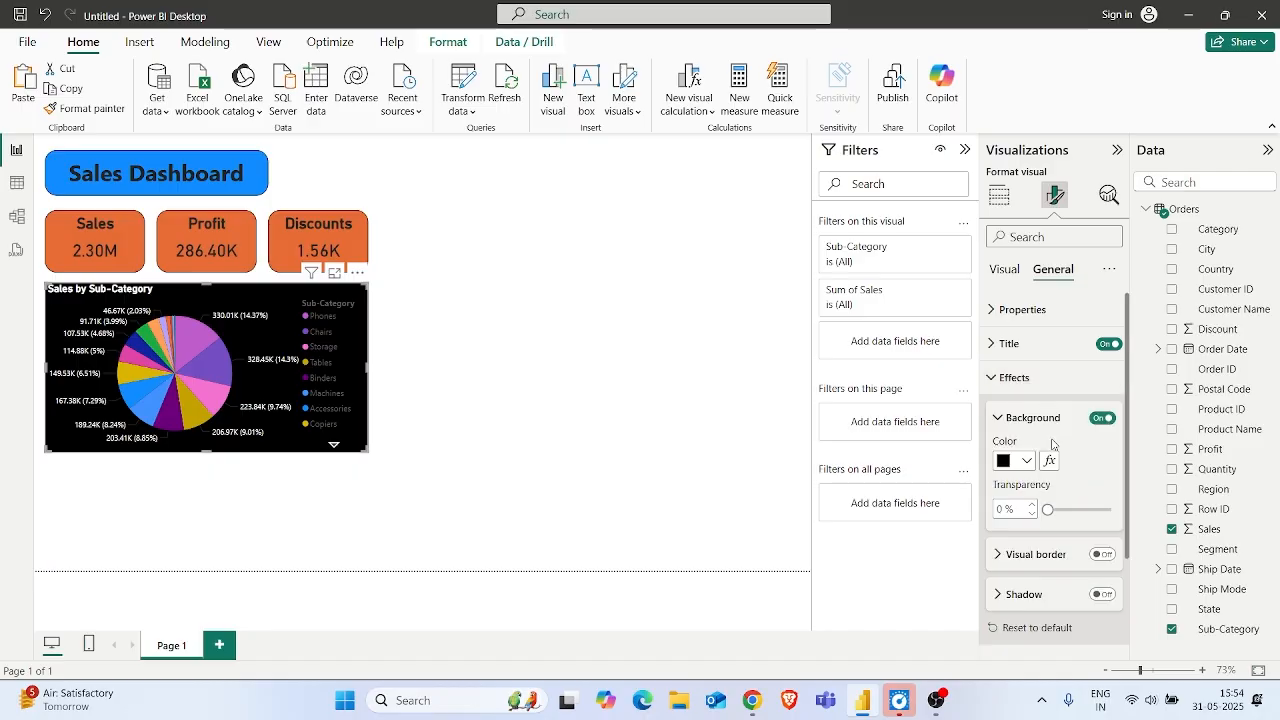
scroll(1010, 480, "down", 1)
left_click(1005, 472)
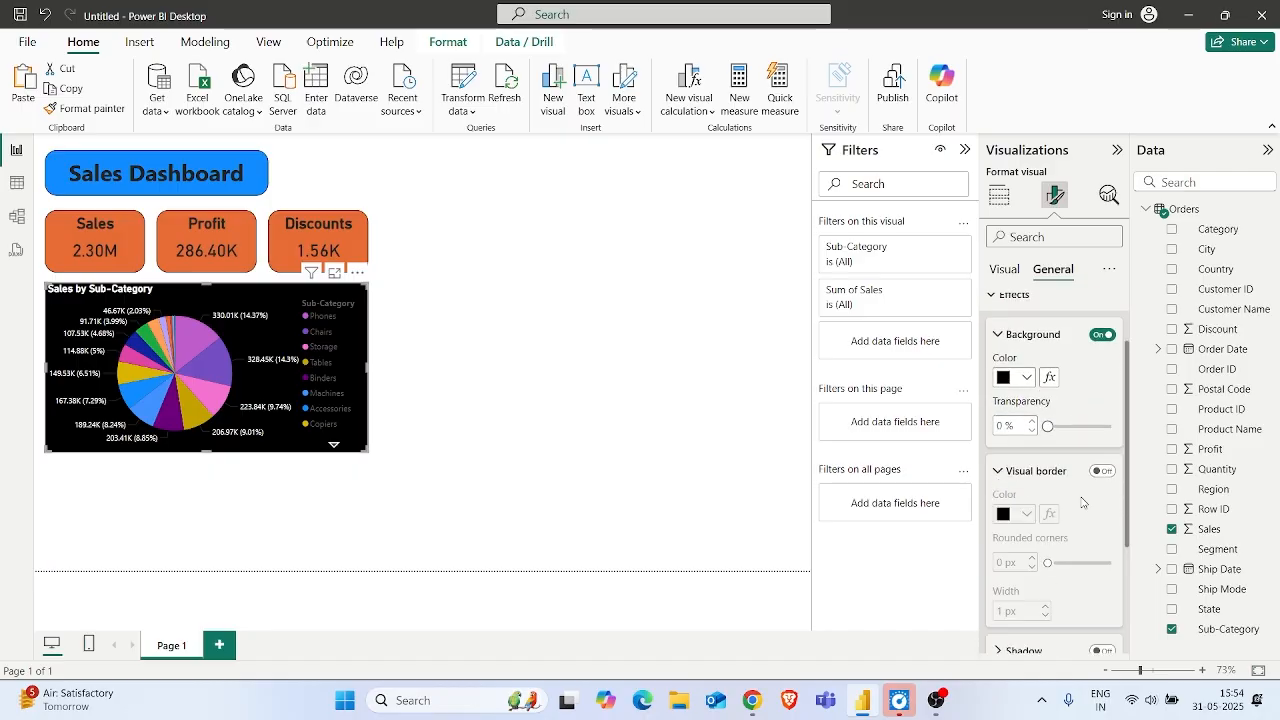
left_click(1102, 470)
scroll(1045, 485, "down", 2)
left_click_drag(1050, 398, 1088, 400)
left_click(489, 426)
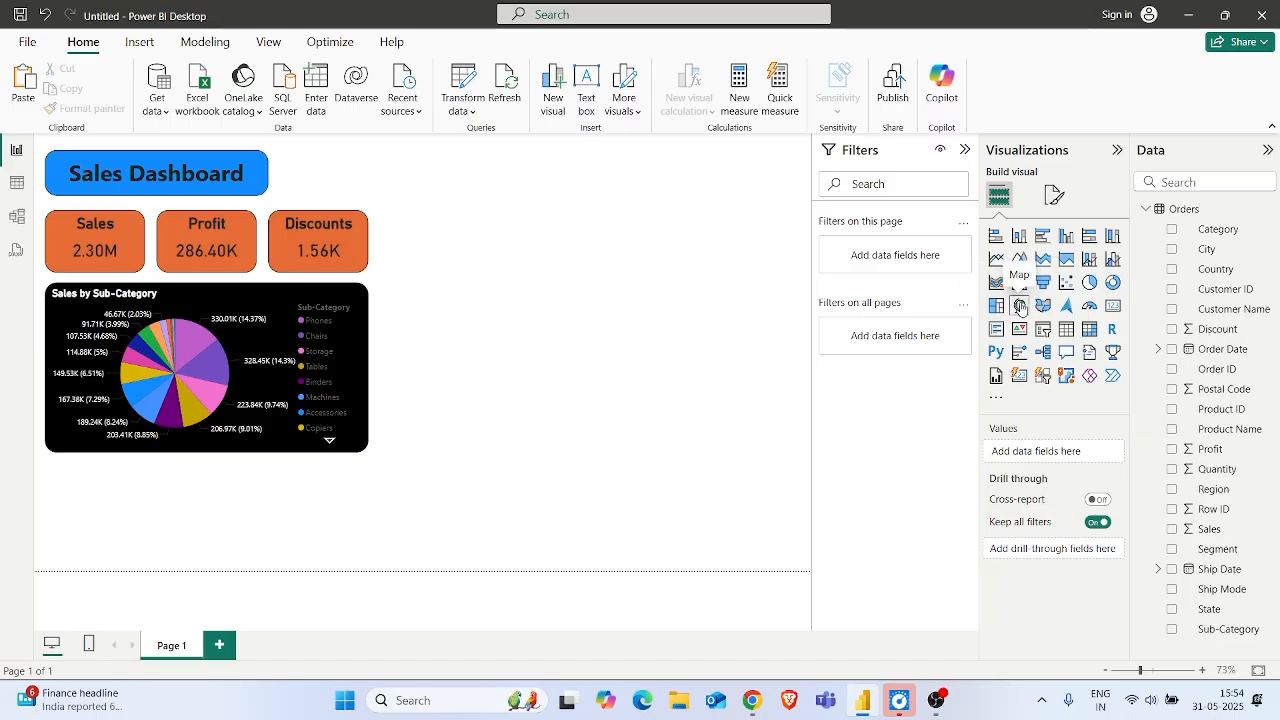
- Insert a map visual beside the cards and enlarge it to reach the pie chart's lower edge and the page's far side
left_click(1020, 306)
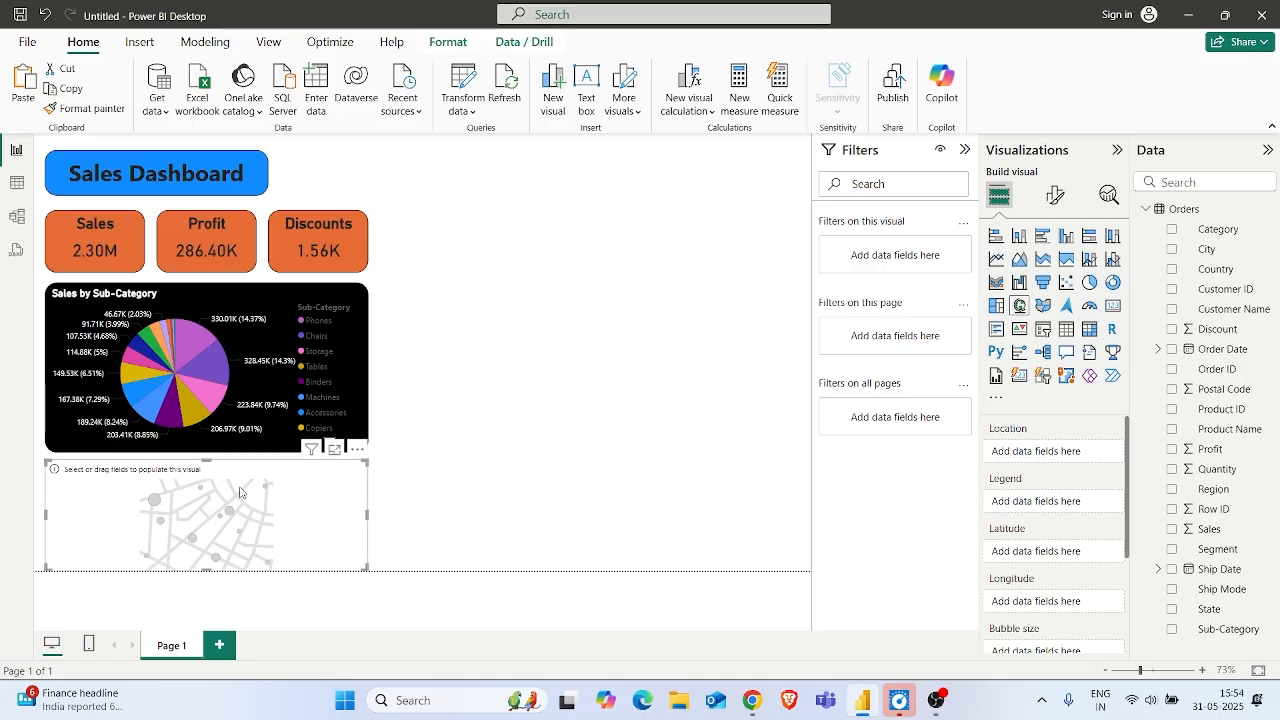
left_click_drag(240, 490, 572, 243)
left_click_drag(700, 322, 801, 451)
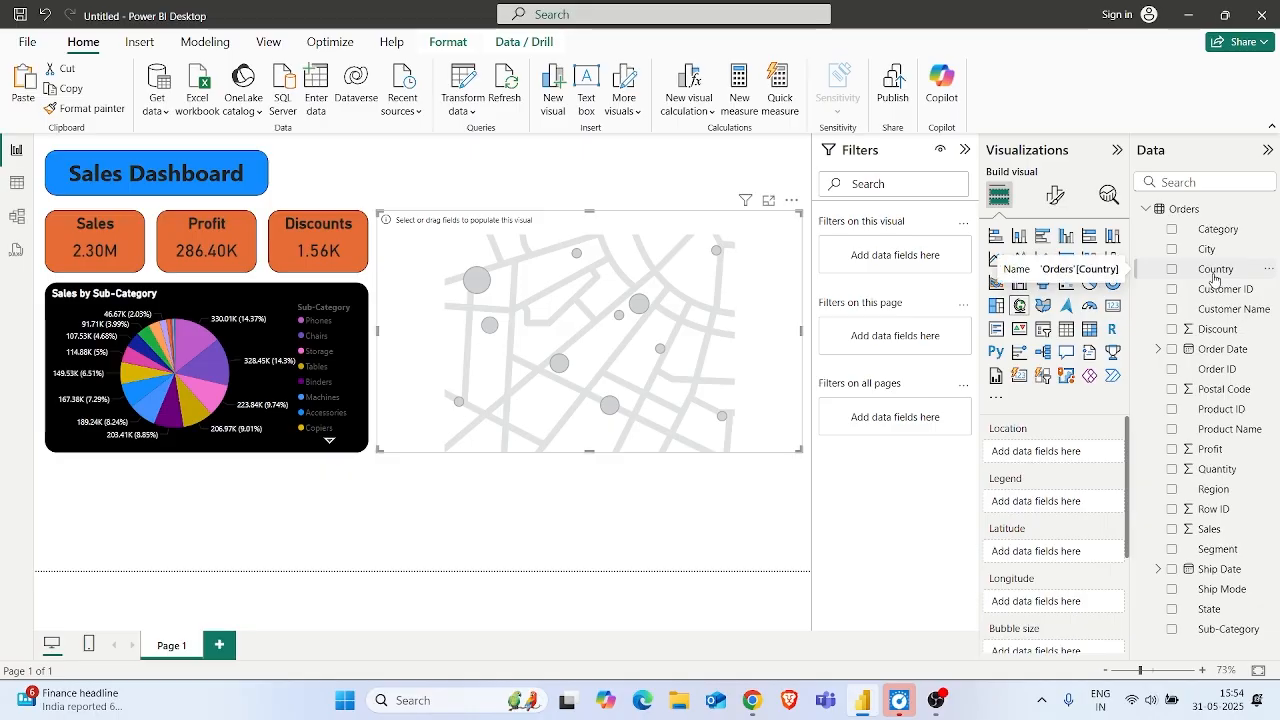
- Set the map's bubble size to Profit and its location to City, replacing the initially added Country field
left_click_drag(1217, 281, 1062, 454)
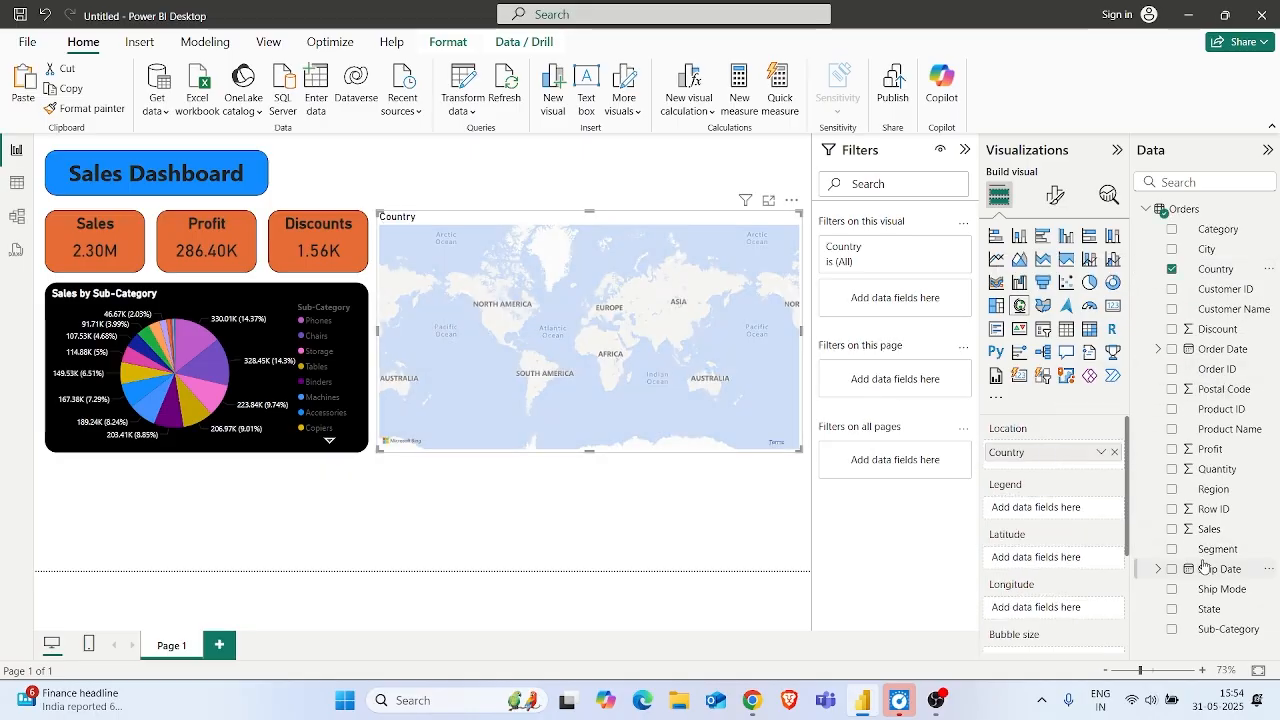
left_click_drag(1211, 451, 1062, 497)
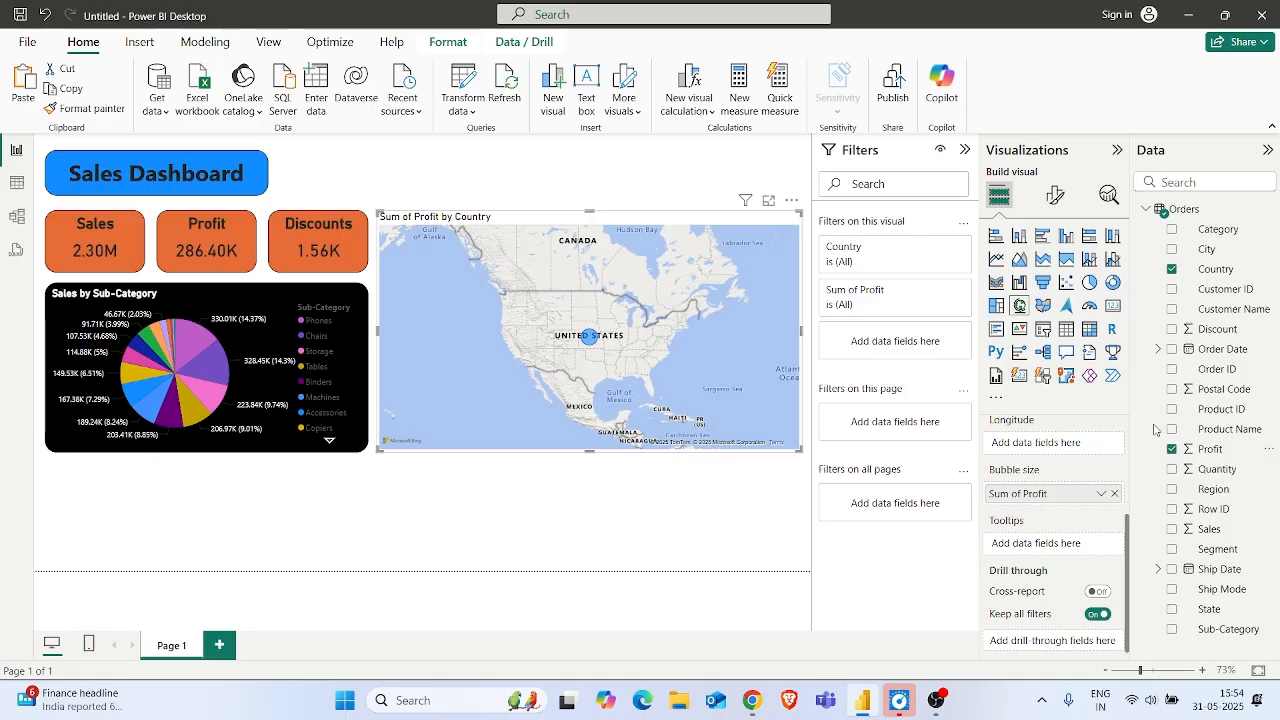
left_click(1172, 269)
mouse_move(1207, 249)
left_mouse_down()
mouse_move(1151, 361)
mouse_move(1185, 262)
left_mouse_up()
left_click(1173, 250)
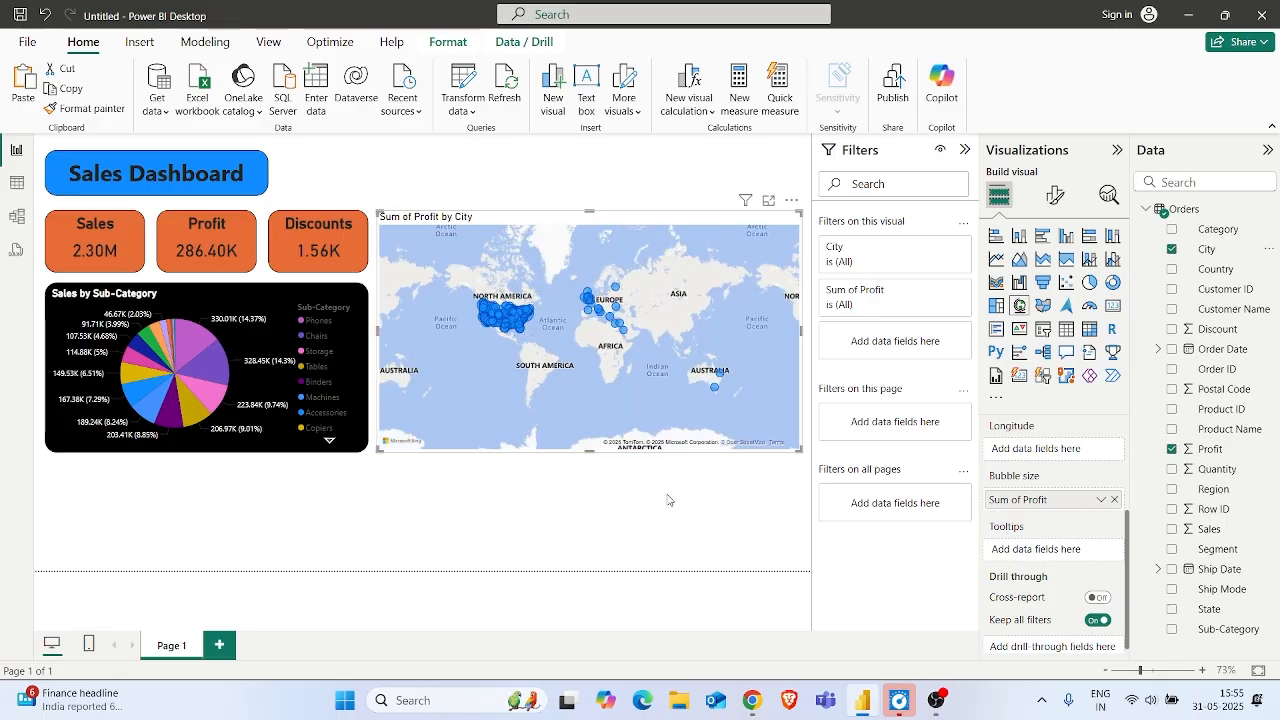
scroll(505, 297, "up", 3)
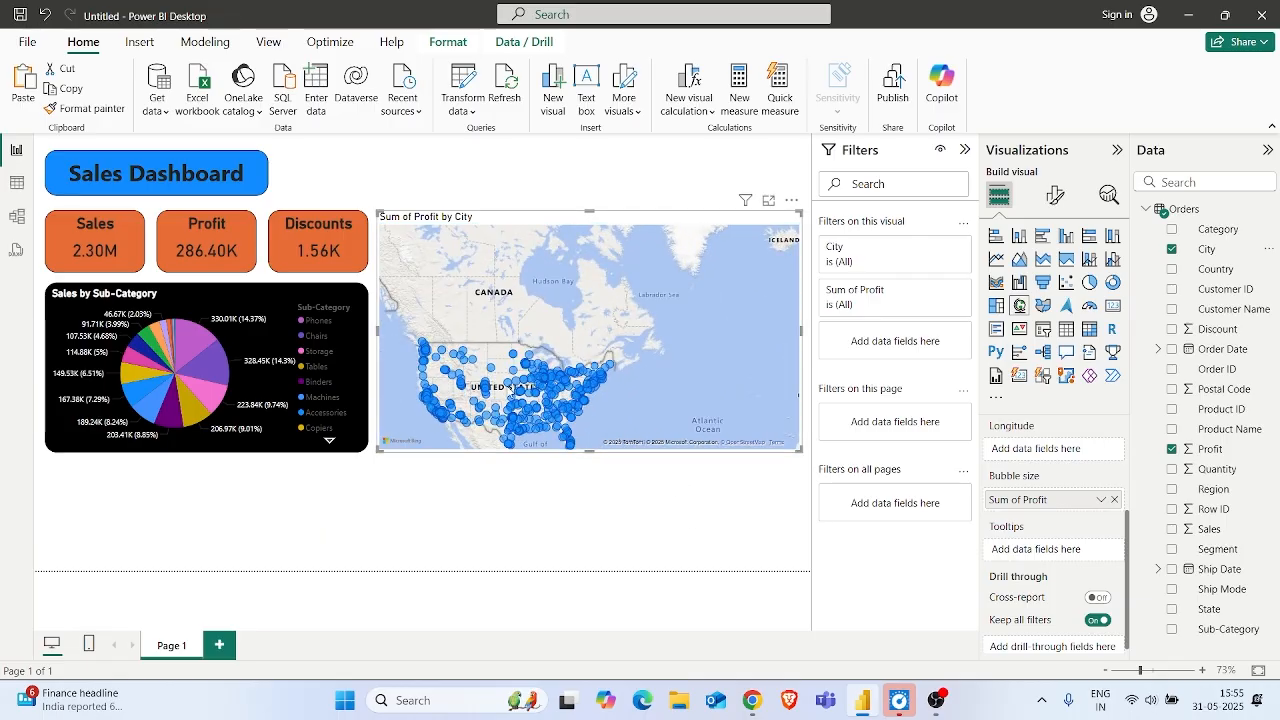
left_click_drag(506, 366, 572, 324)
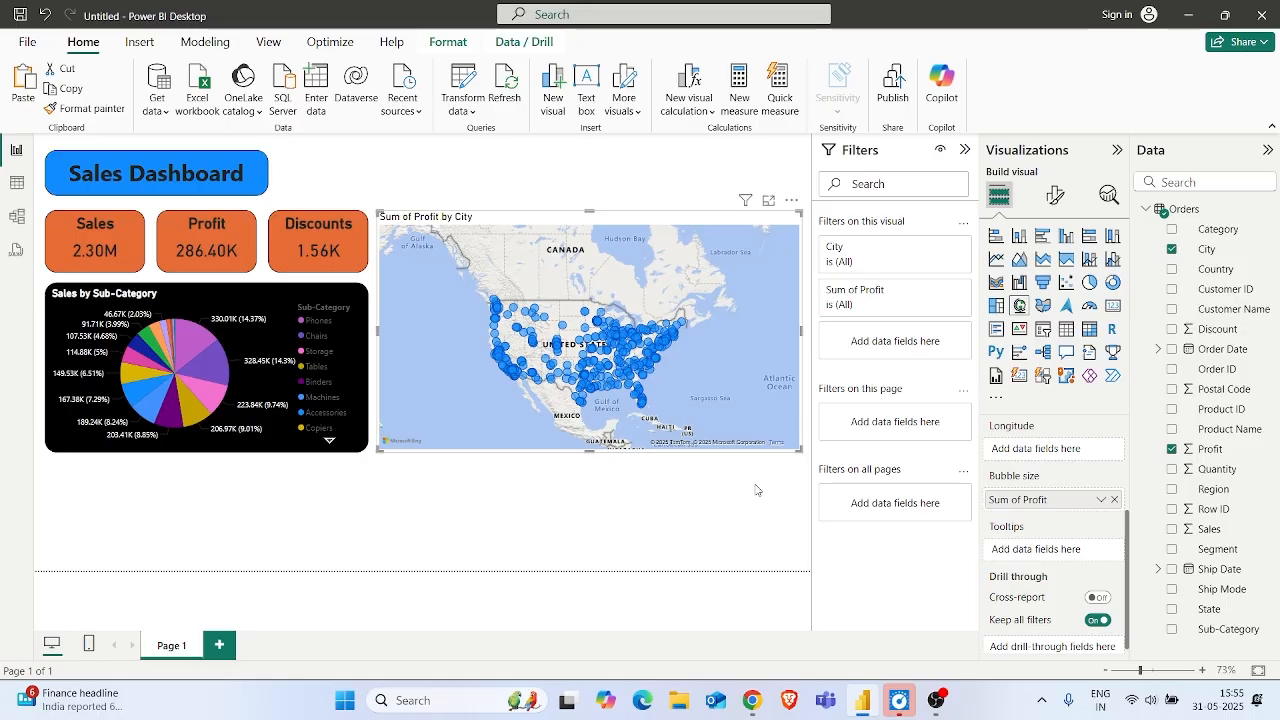
- Set the map visual's background colour to black
left_click(1055, 195)
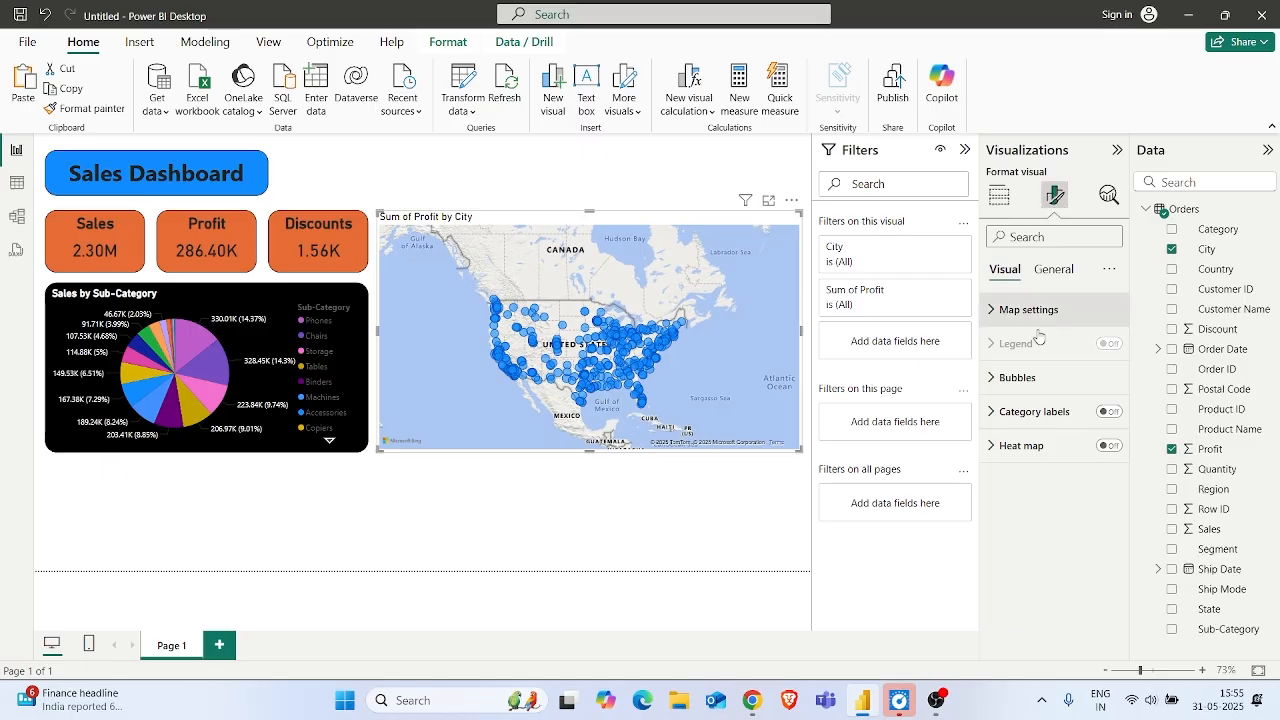
left_click(1050, 270)
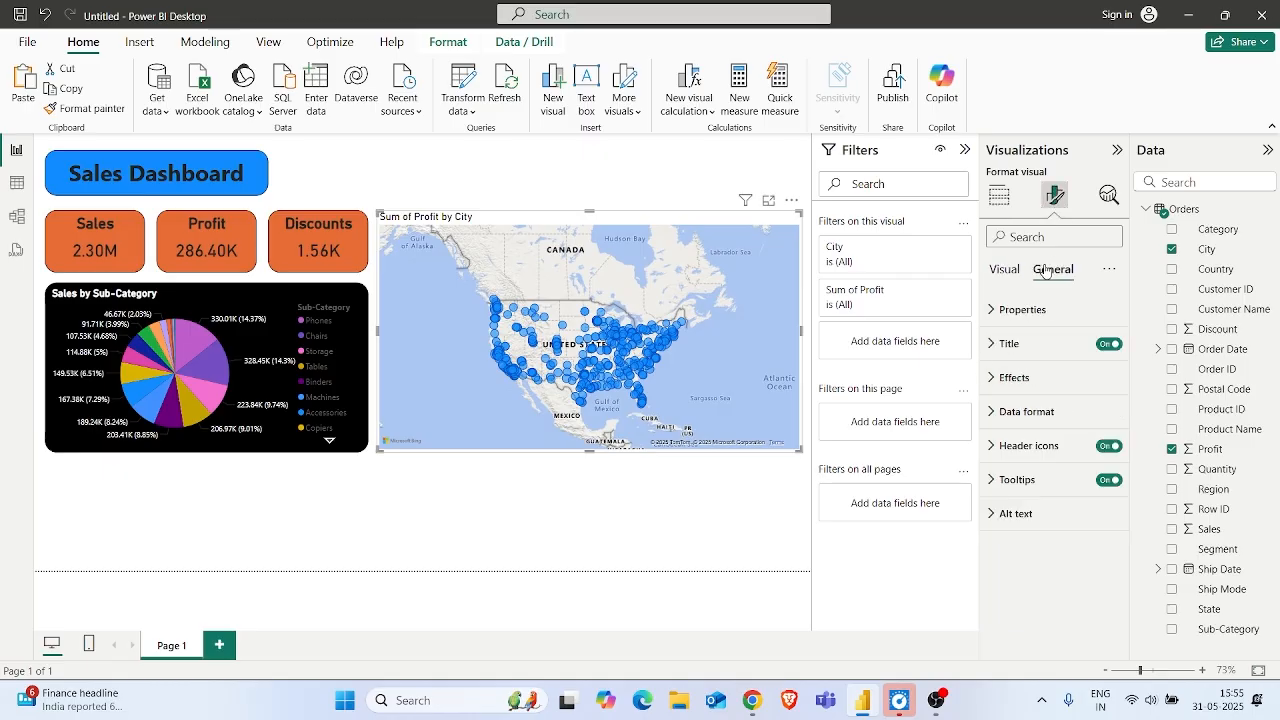
left_click(1000, 378)
left_click(1027, 461)
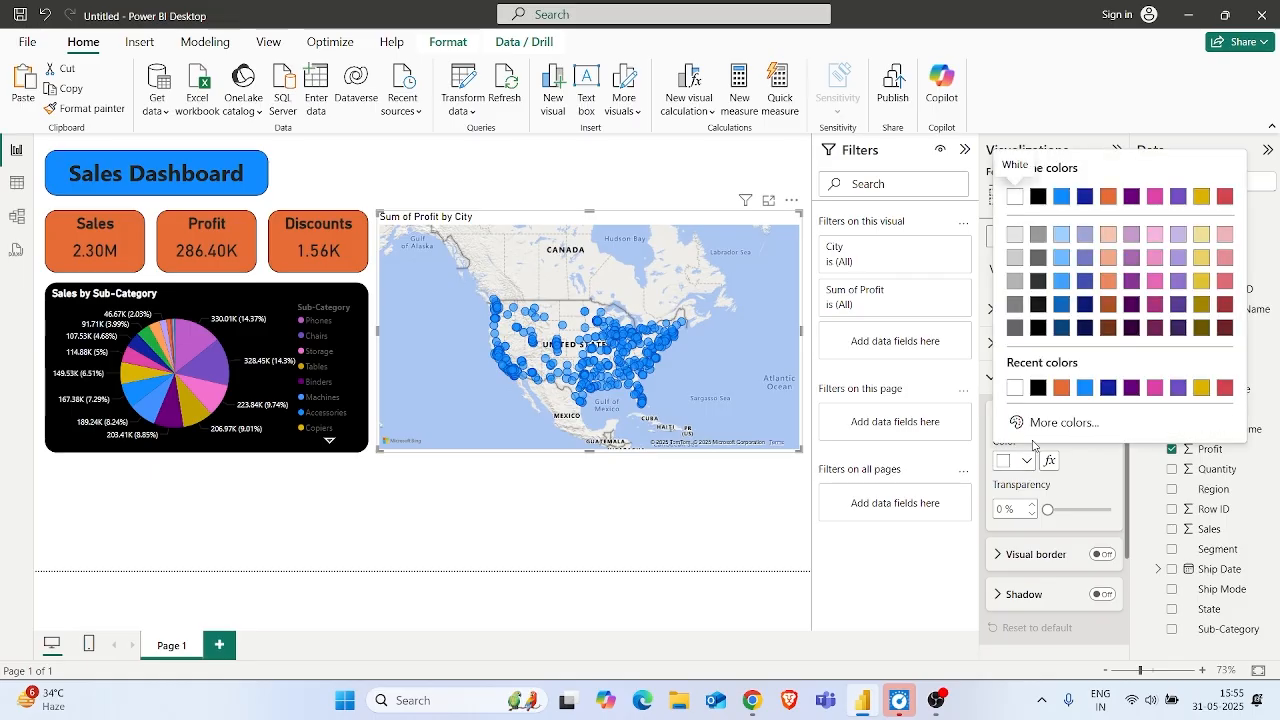
left_click(1037, 389)
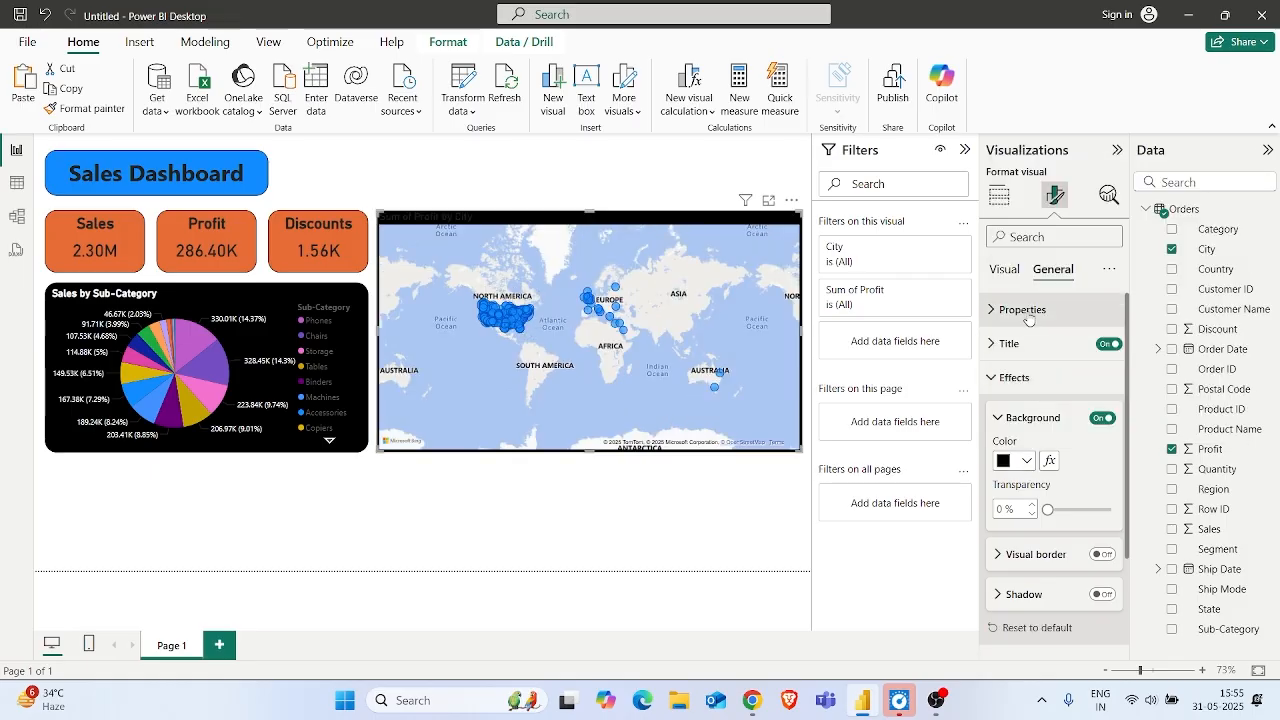
- Shorten the map's title to "Profit by City" and set its text color to white
left_click(1030, 350)
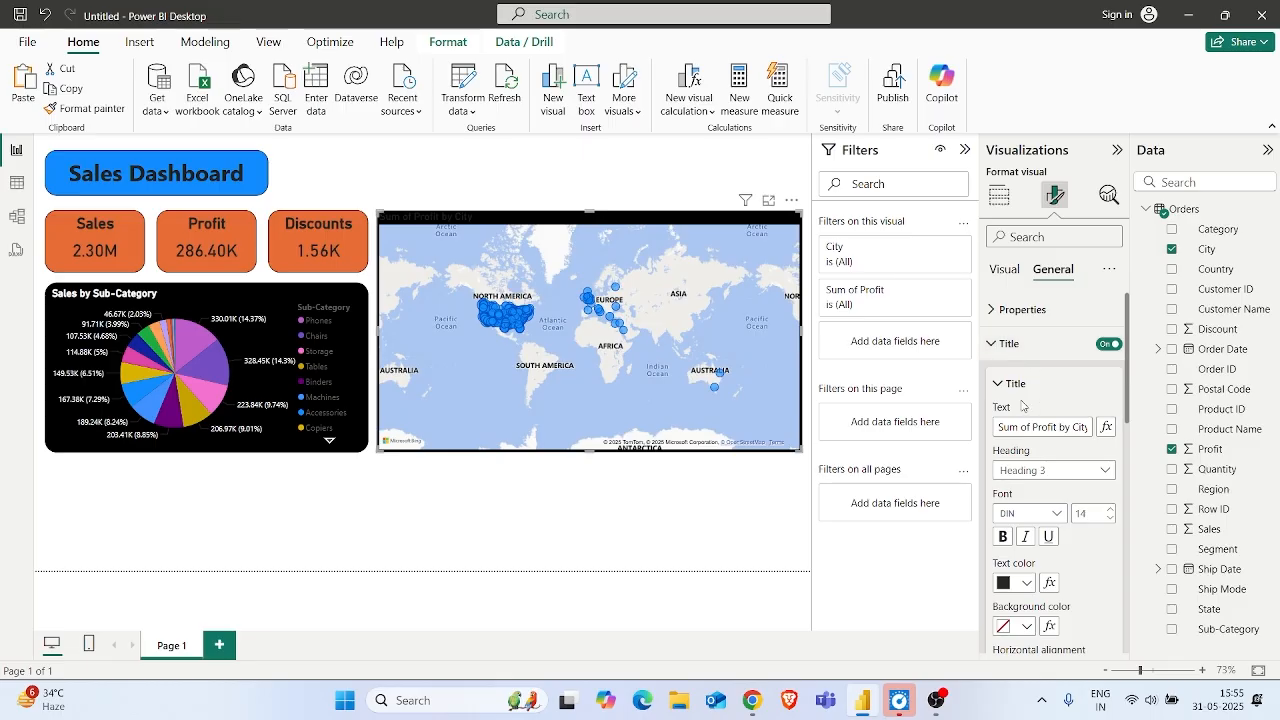
left_click(1034, 427)
left_click_drag(1031, 427, 938, 428)
key("Delete")
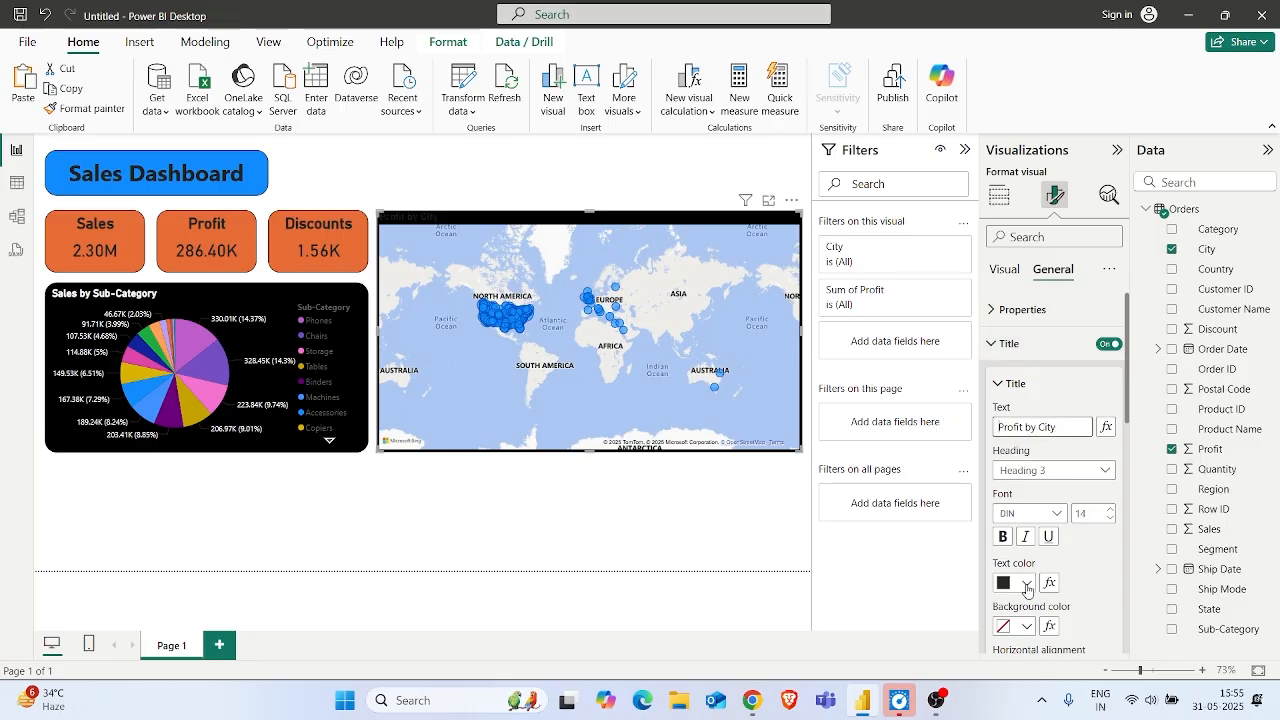
left_click(1026, 583)
left_click(1038, 510)
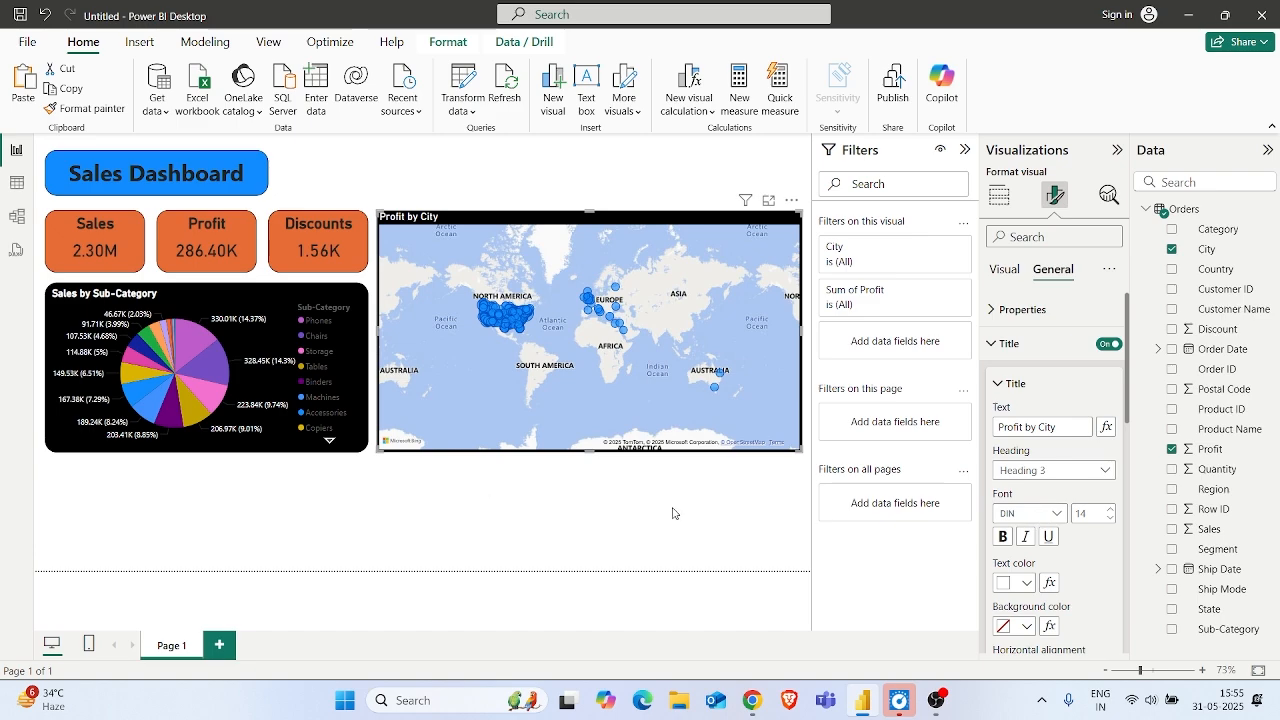
left_click(733, 510)
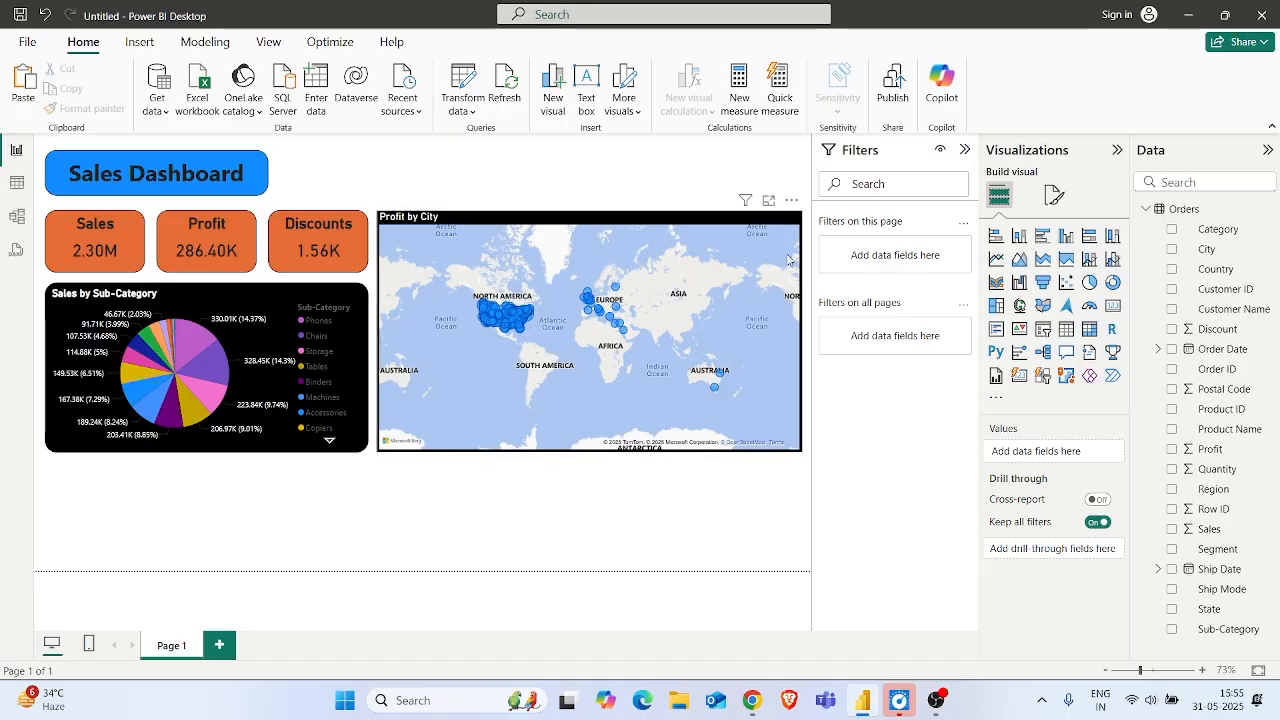
- Turn on the map's visual border and round its corners
left_click(781, 224)
left_click(1055, 195)
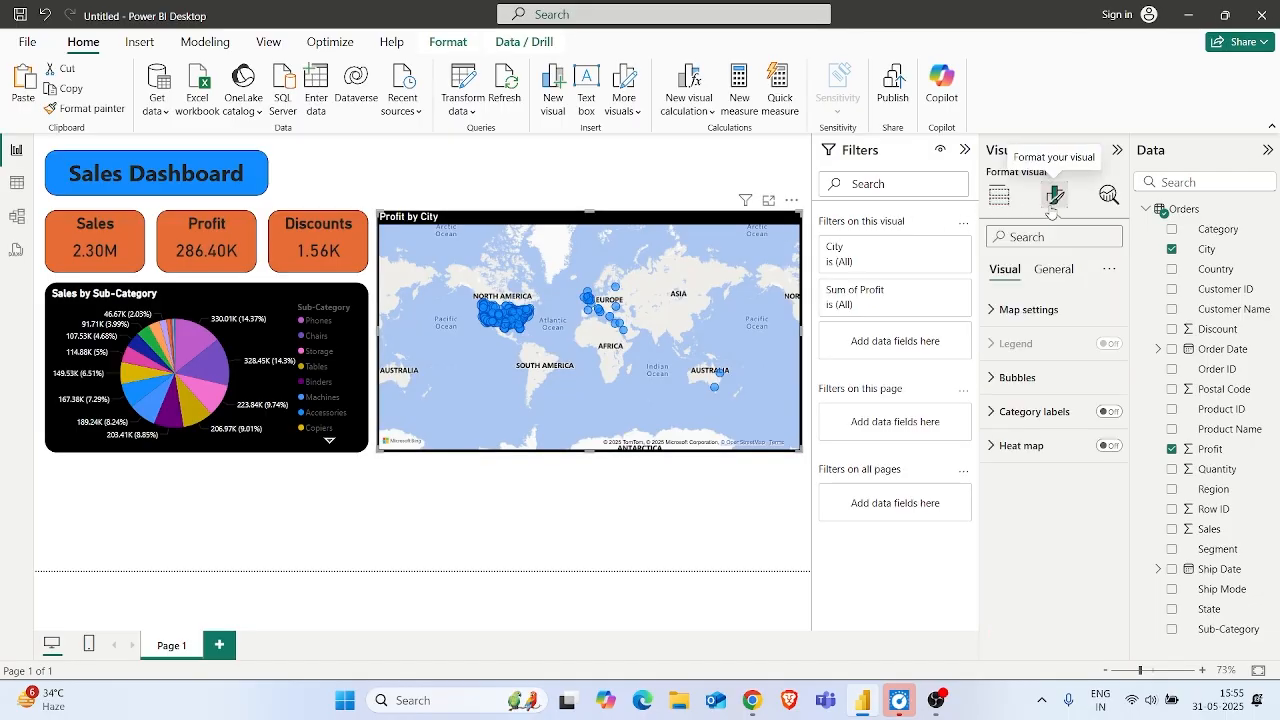
left_click(1054, 269)
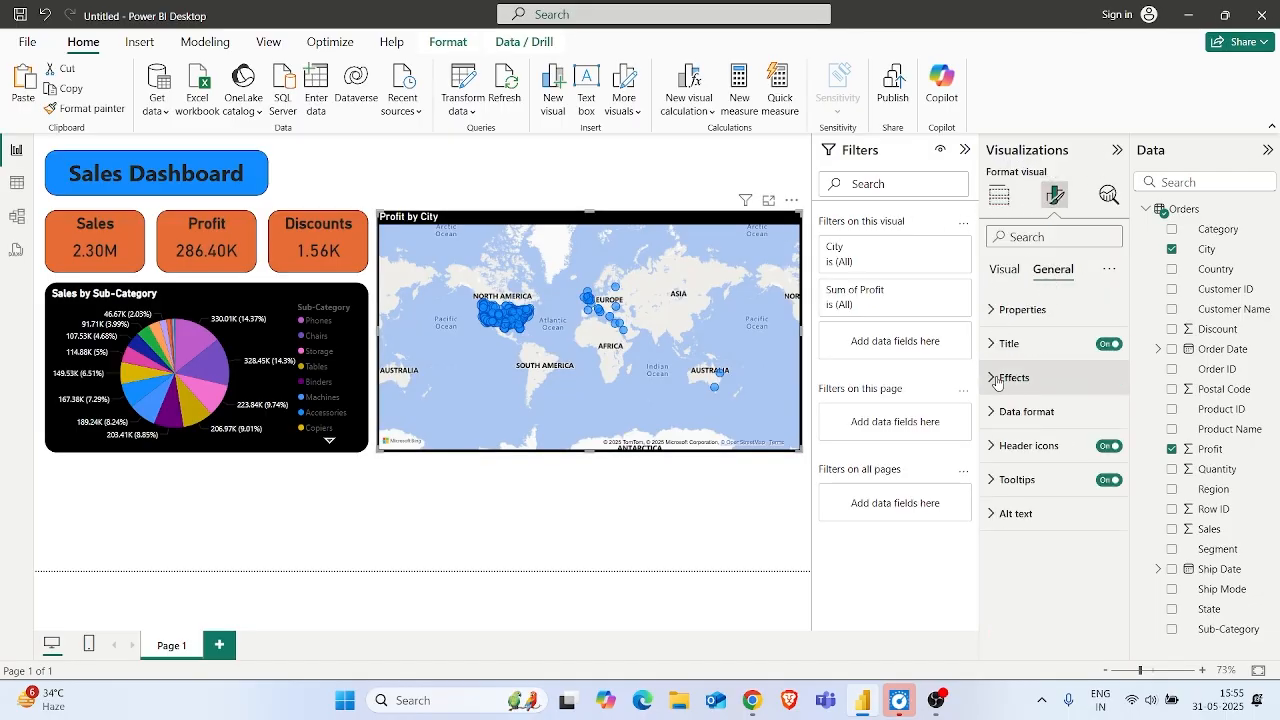
left_click(1010, 377)
scroll(1012, 476, "down", 3)
left_click(1102, 427)
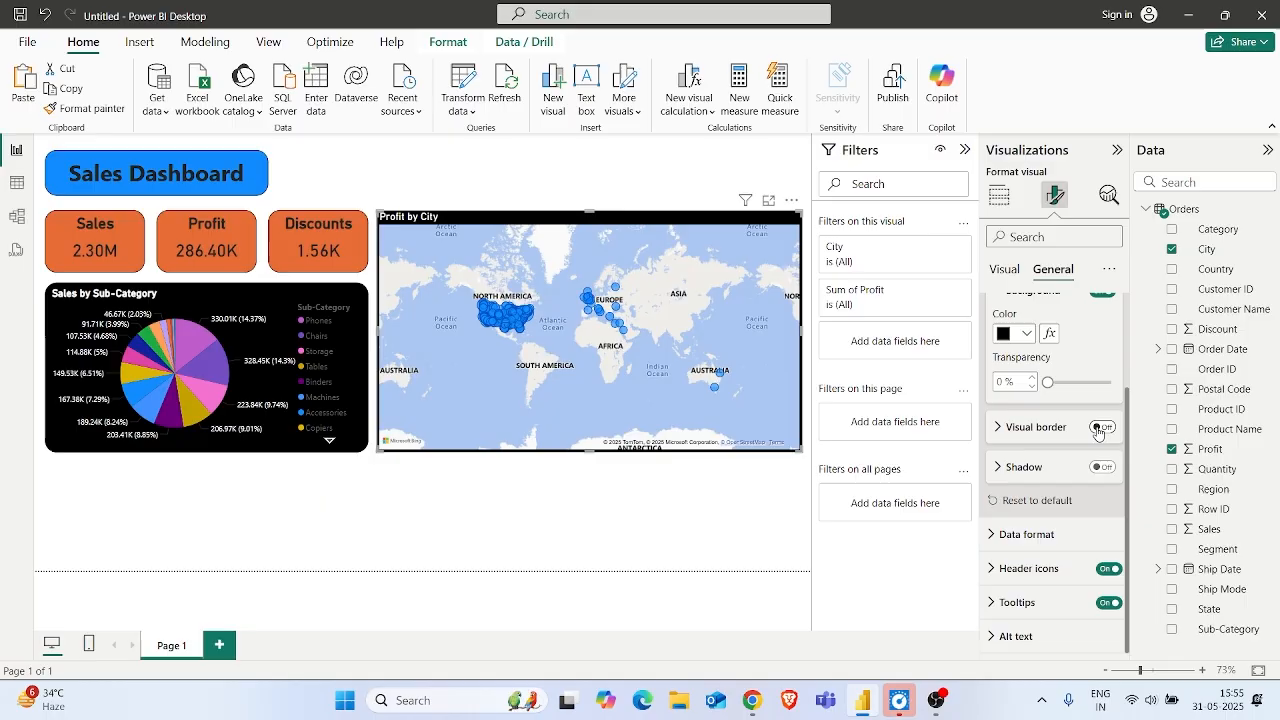
left_click(997, 427)
left_click_drag(1047, 519, 1089, 519)
left_click(723, 528)
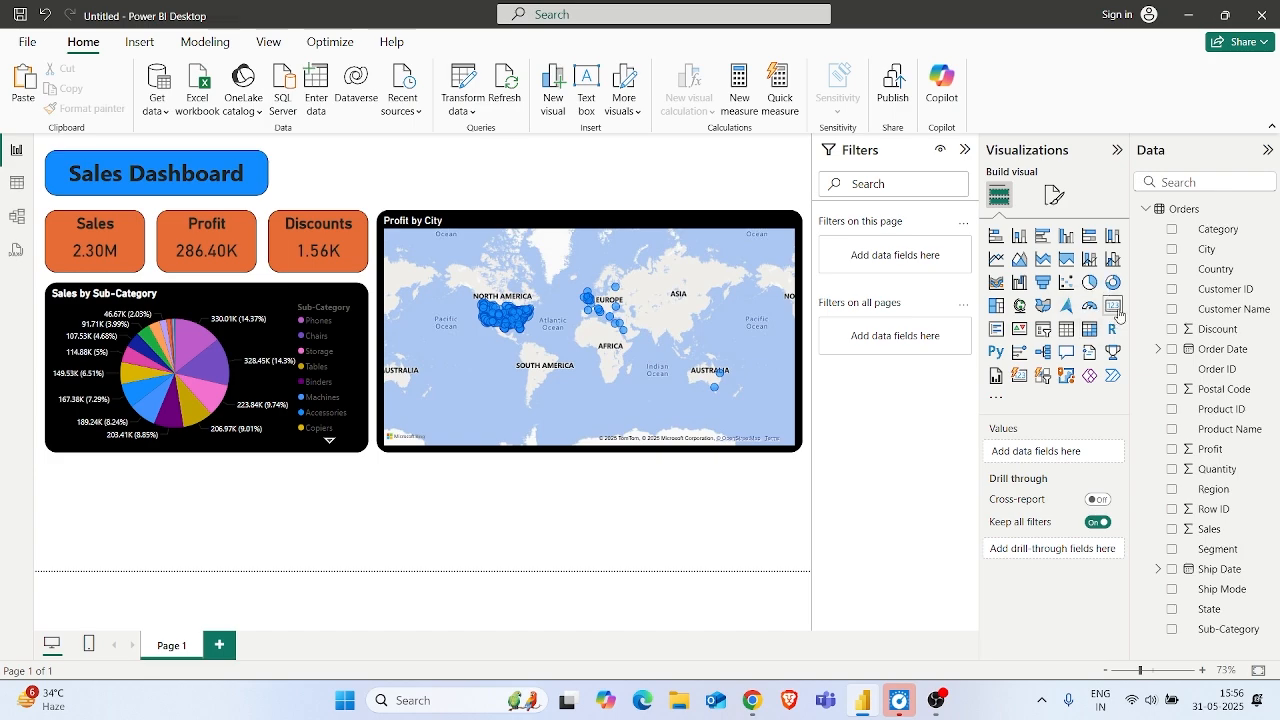
- Insert a slicer below the pie chart on the Sub-Category field and set its style to Tile
left_click(1043, 330)
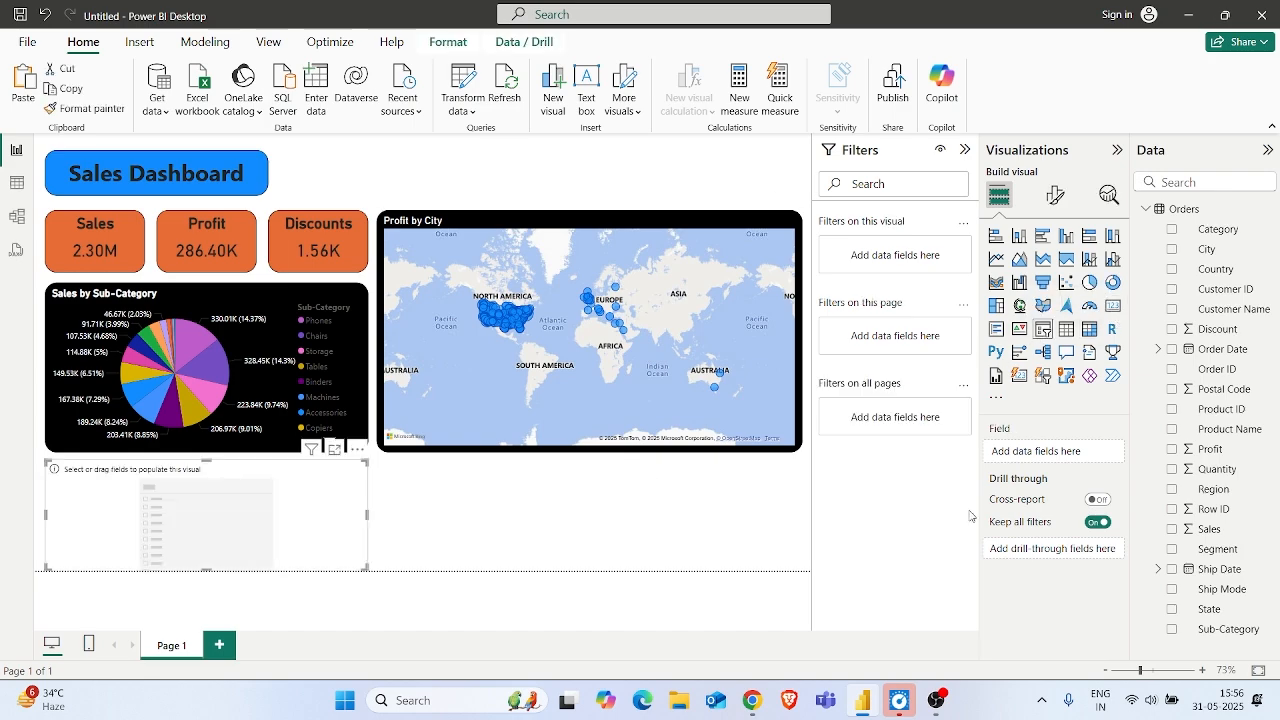
left_click_drag(1228, 630, 1078, 455)
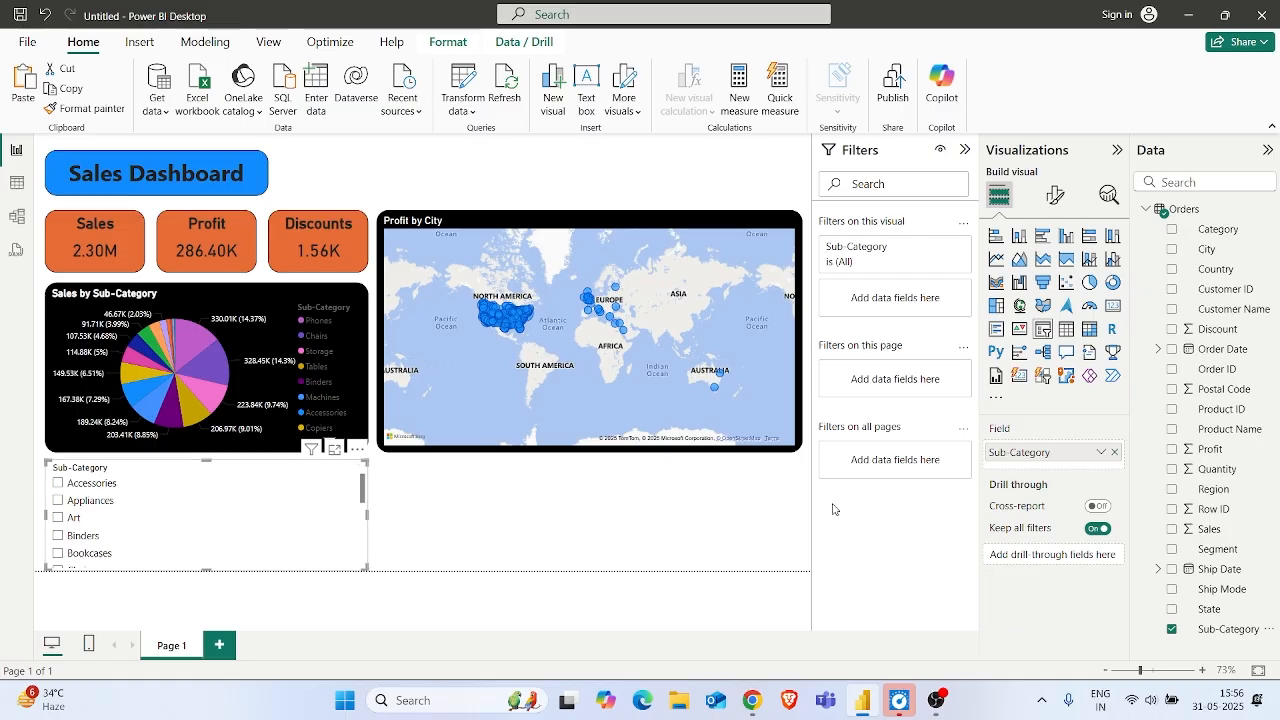
left_click(1055, 193)
left_click(1012, 310)
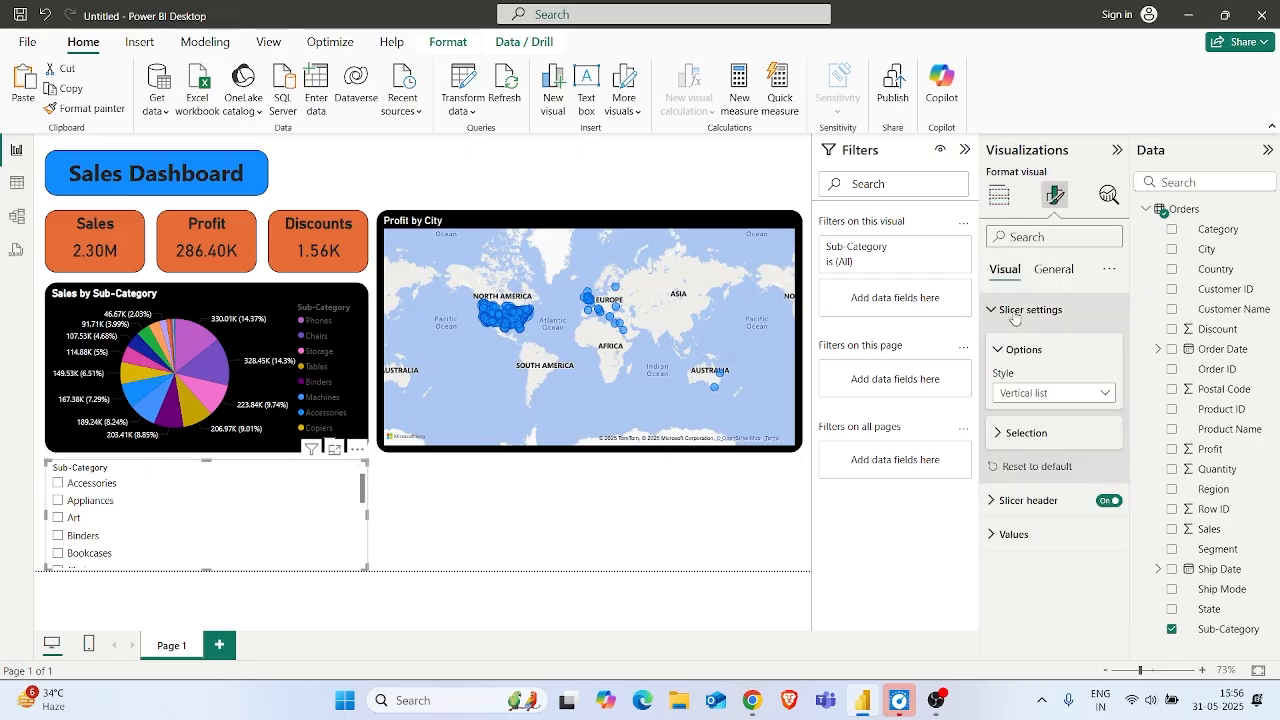
left_click(1050, 392)
left_click(1012, 428)
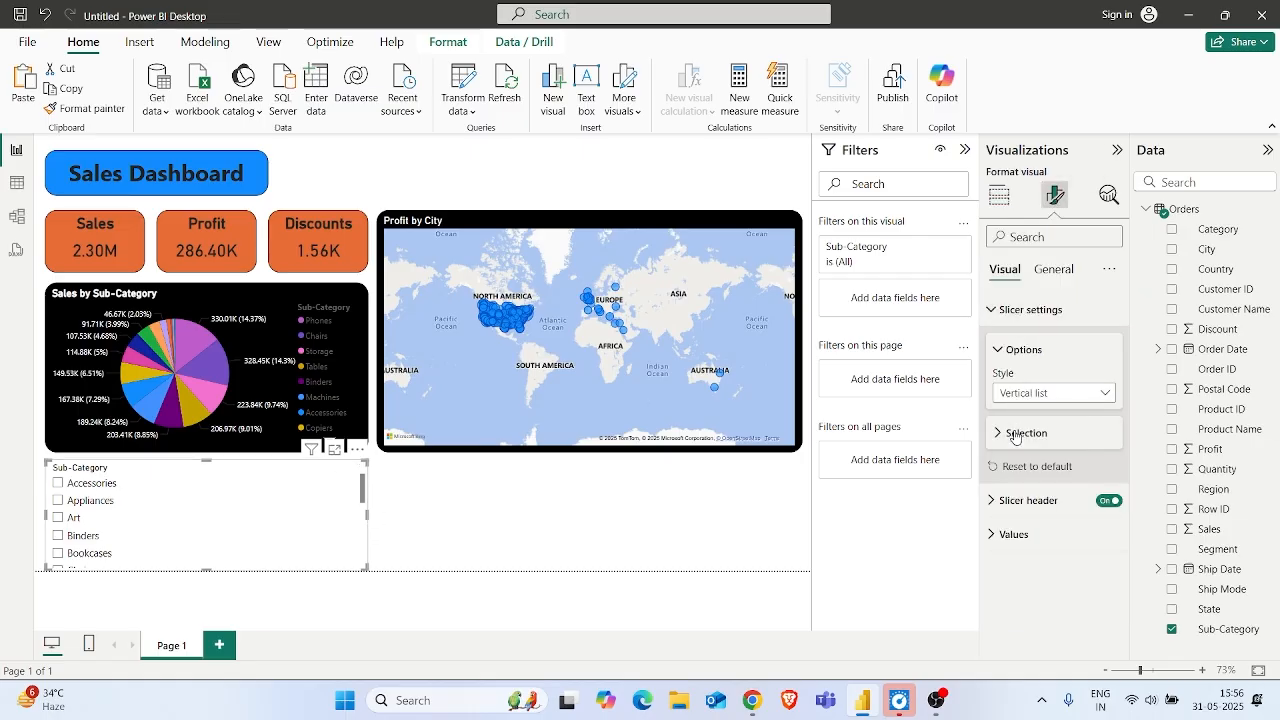
- Widen the slicer to the map's far edge and reduce its height to a single row of tiles
left_click_drag(366, 515, 803, 525)
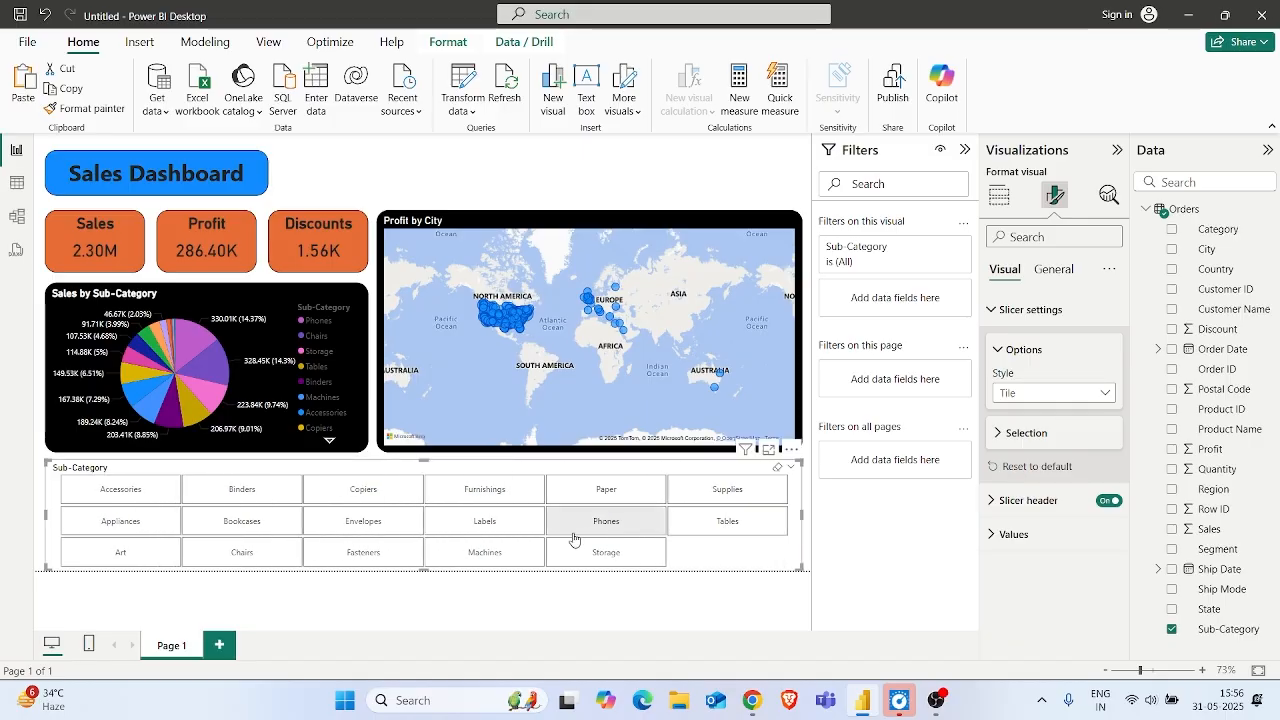
left_click_drag(421, 568, 455, 501)
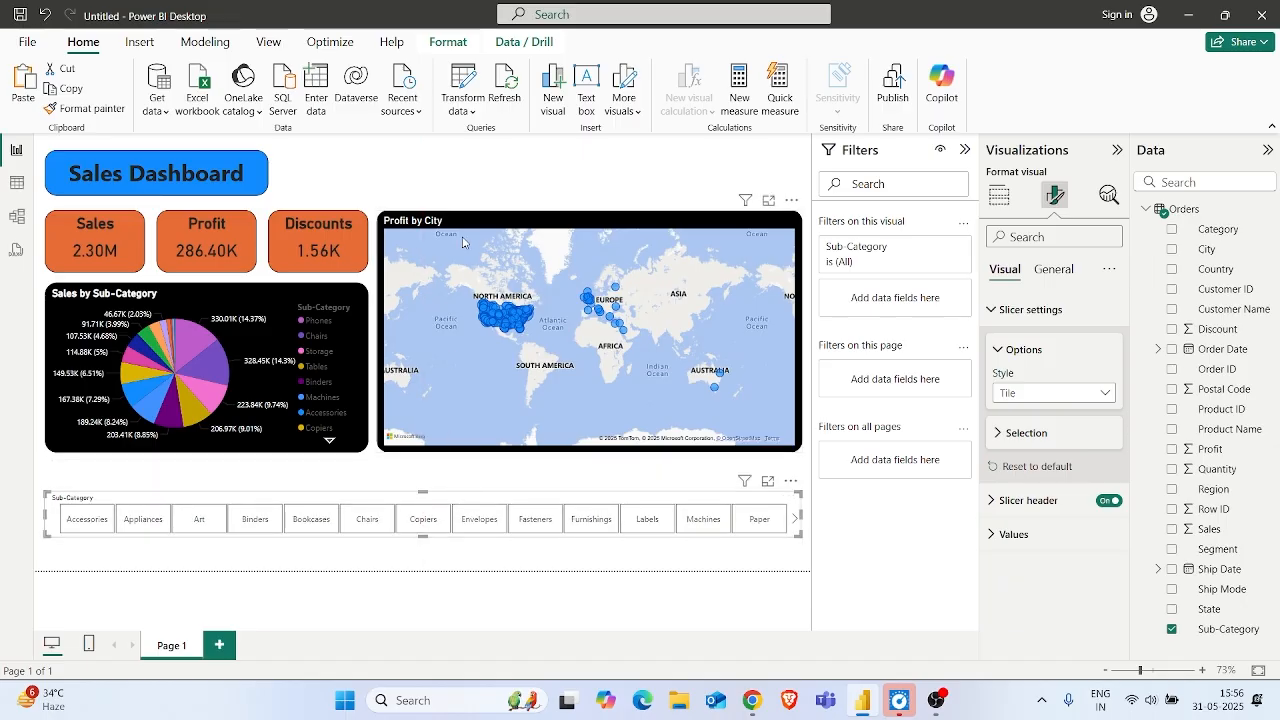
left_click(492, 176)
- Test the slicer by filtering the page by Art, Bookcases, Chairs, Copiers, Envelopes, Fasteners and Furnishings, and clear the selection
left_click(436, 503)
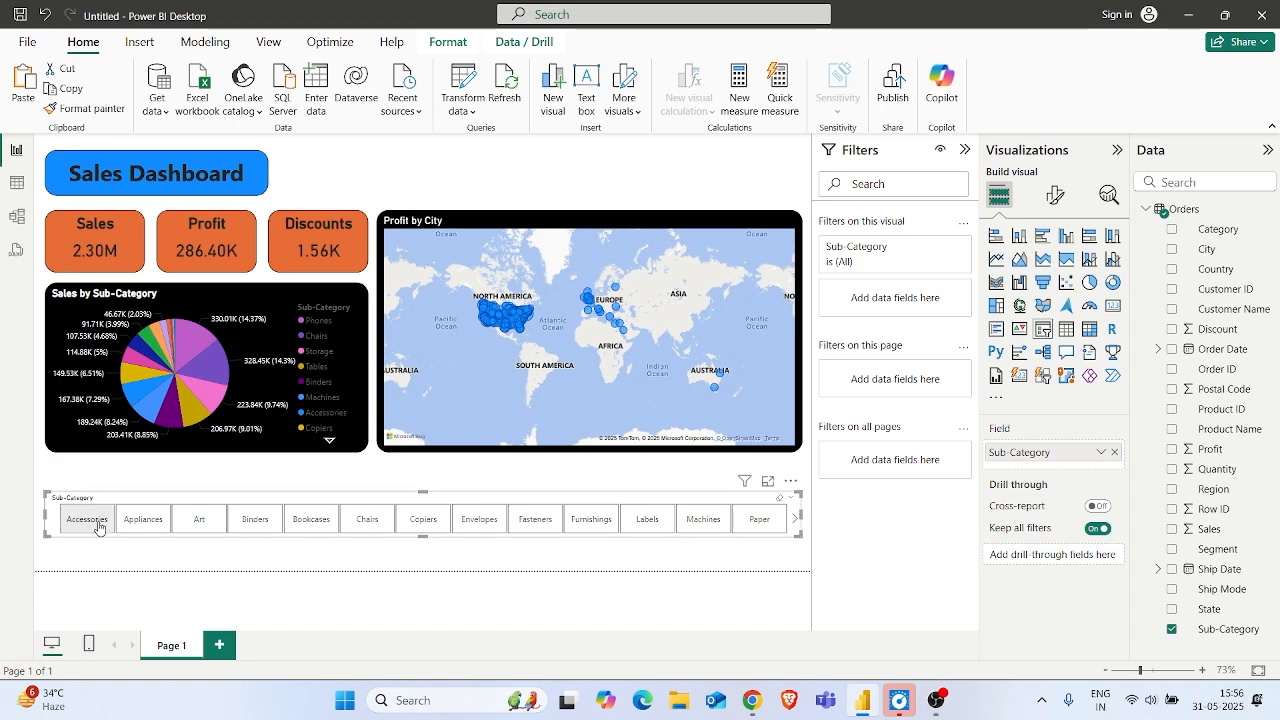
left_click(201, 521)
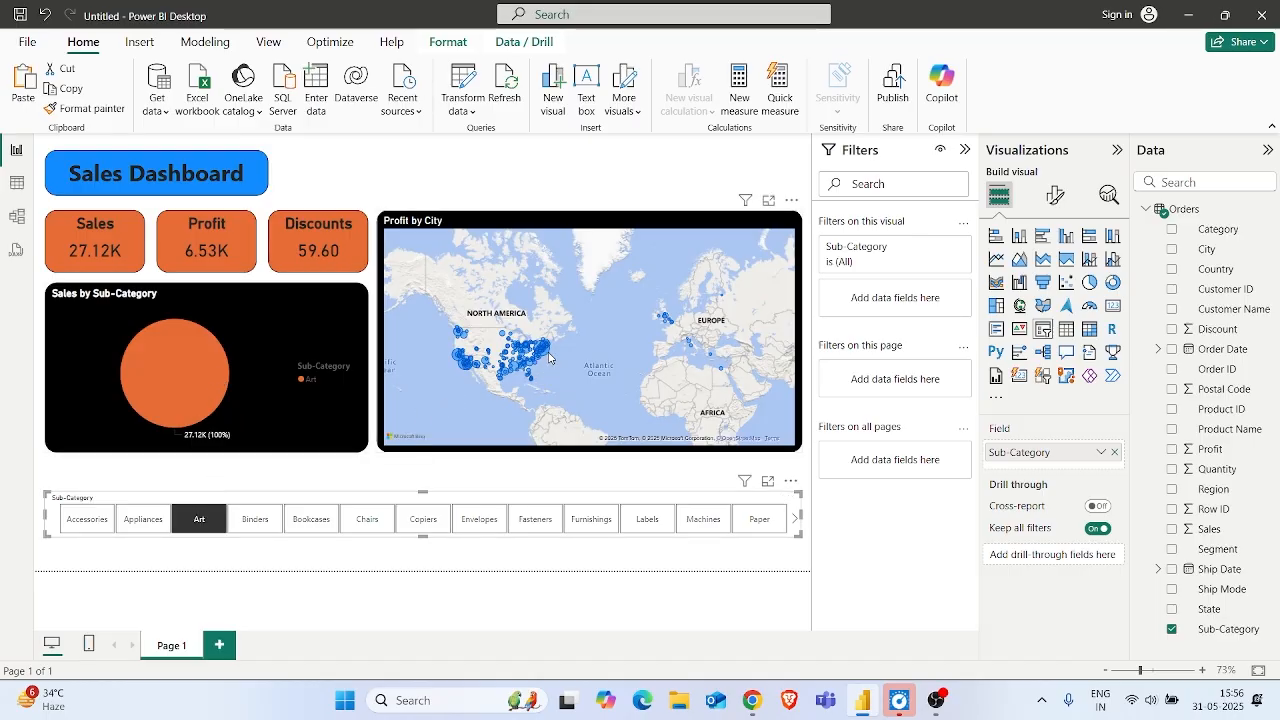
left_click(322, 522)
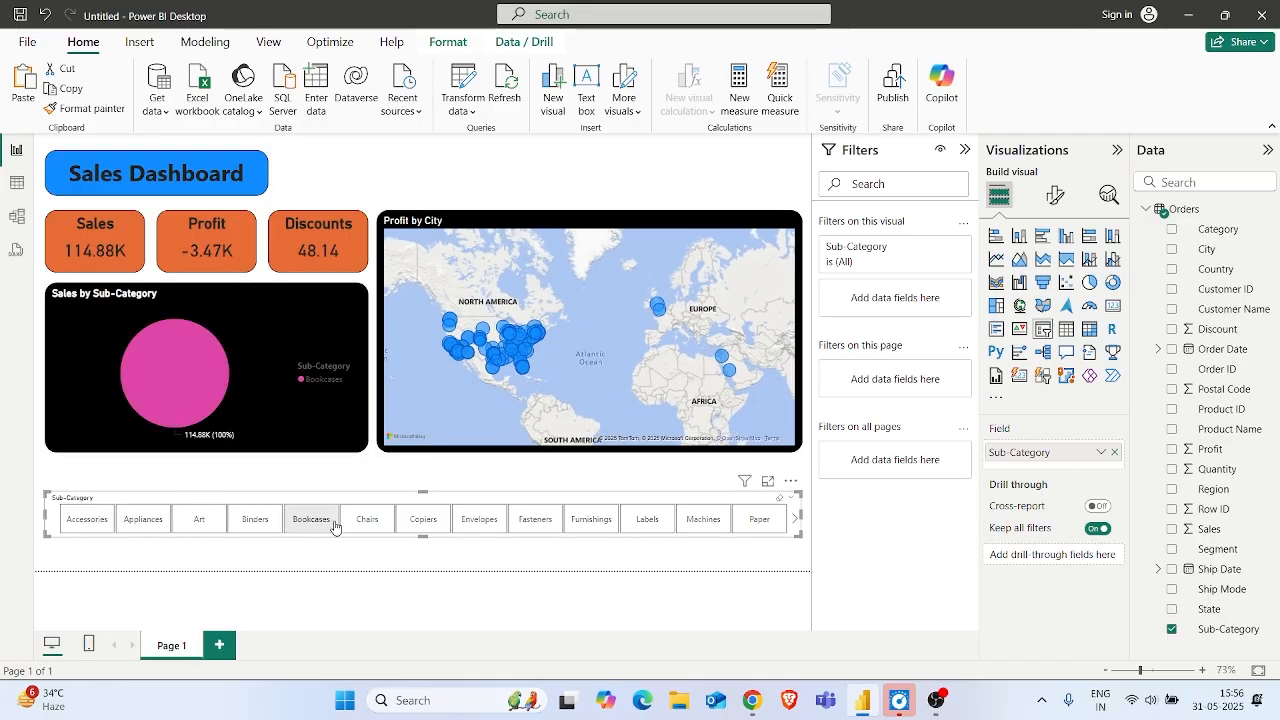
left_click(376, 527)
left_click(423, 522)
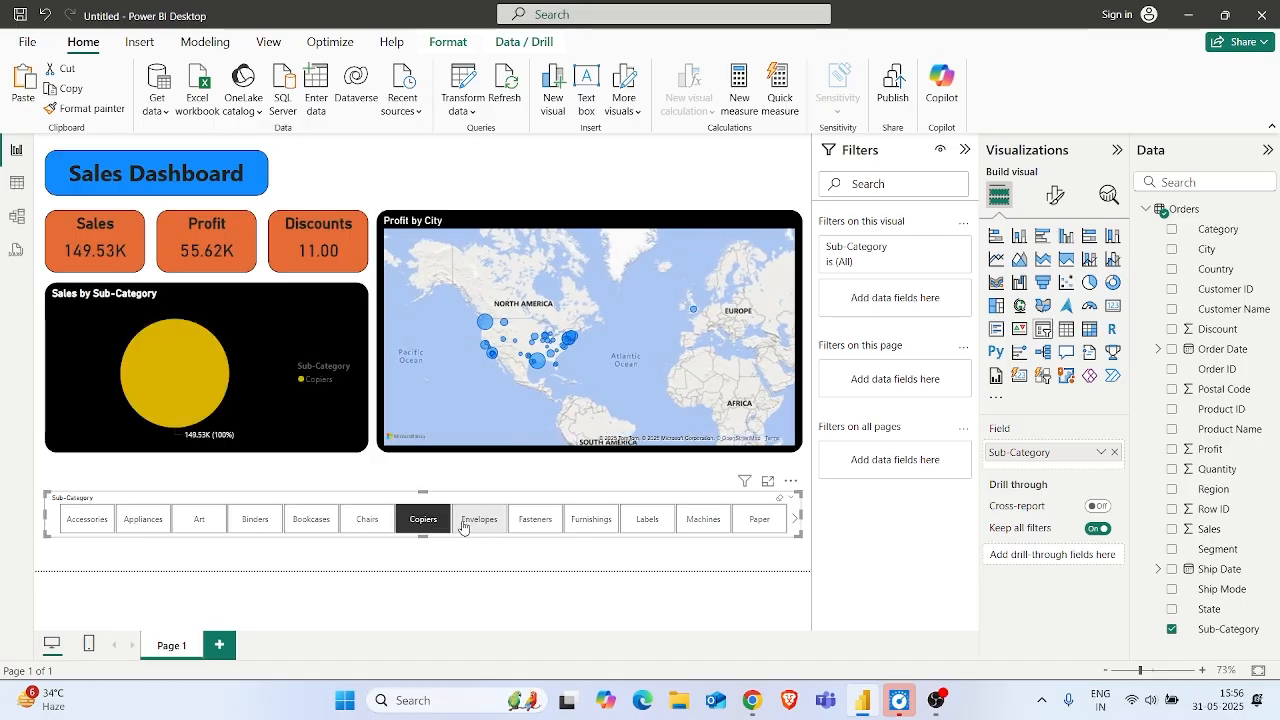
left_click(480, 526)
left_click(535, 524)
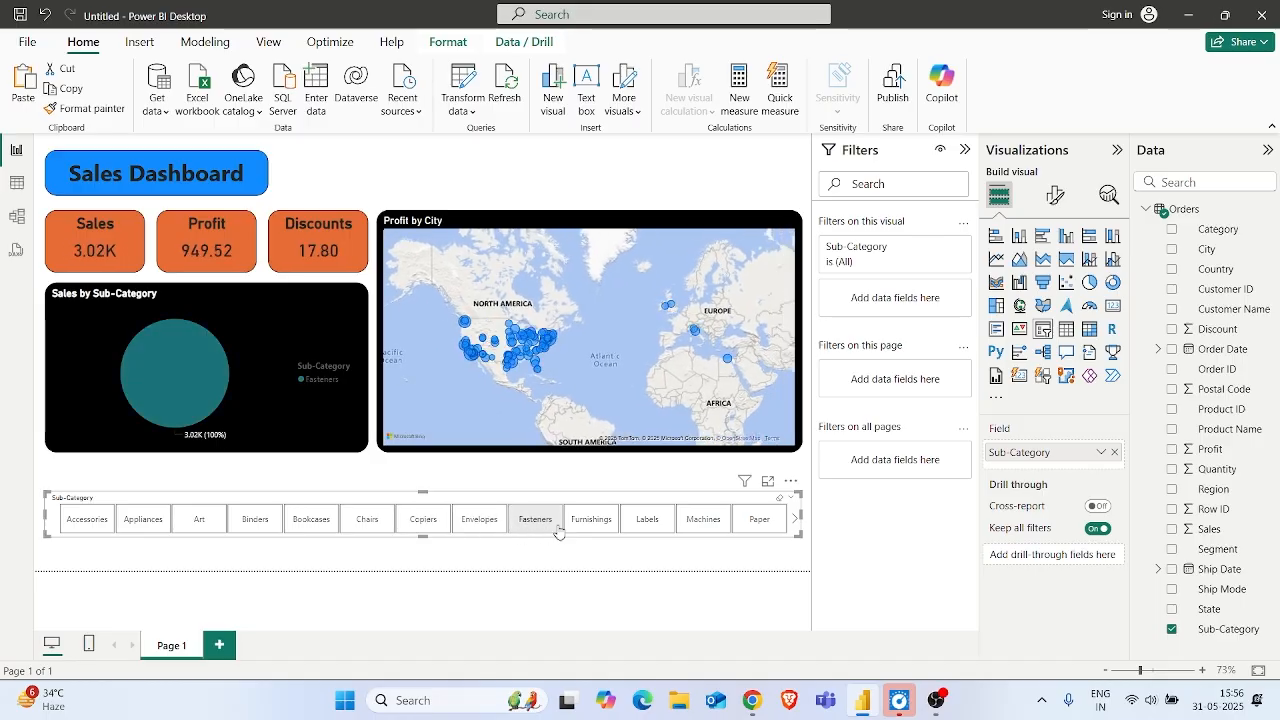
left_click(583, 525)
left_click(583, 525)
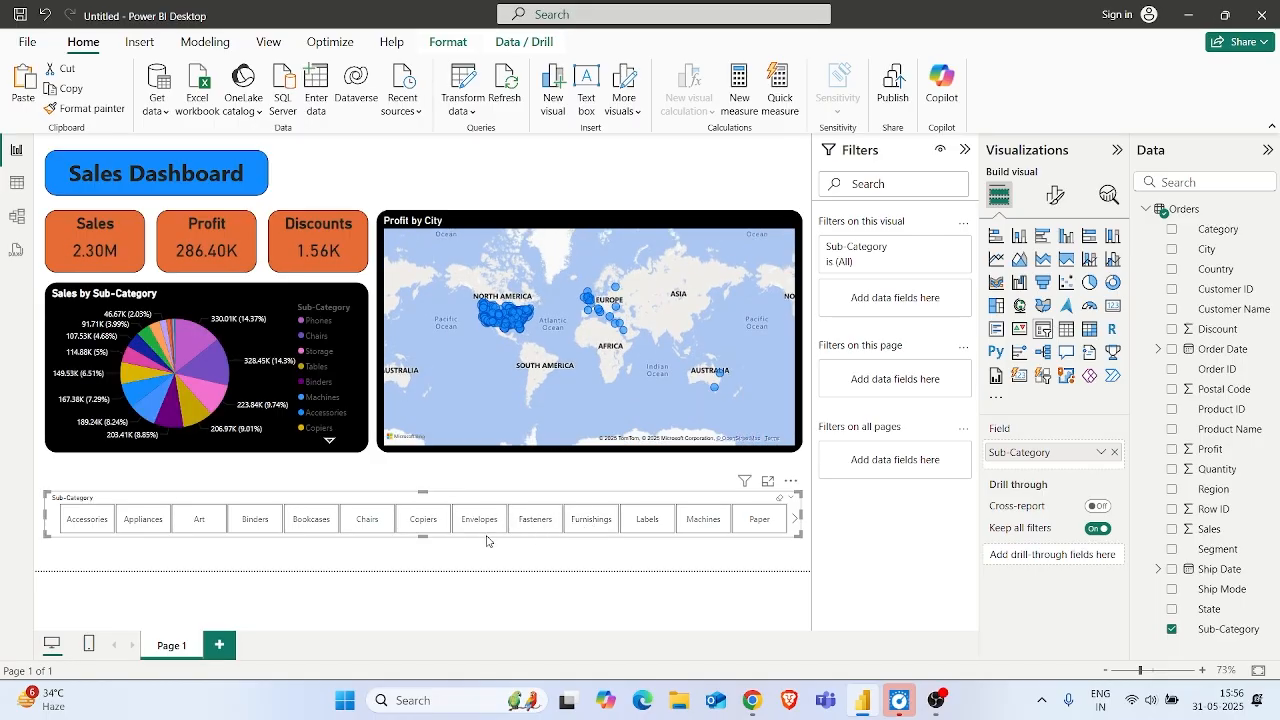
left_click(407, 559)
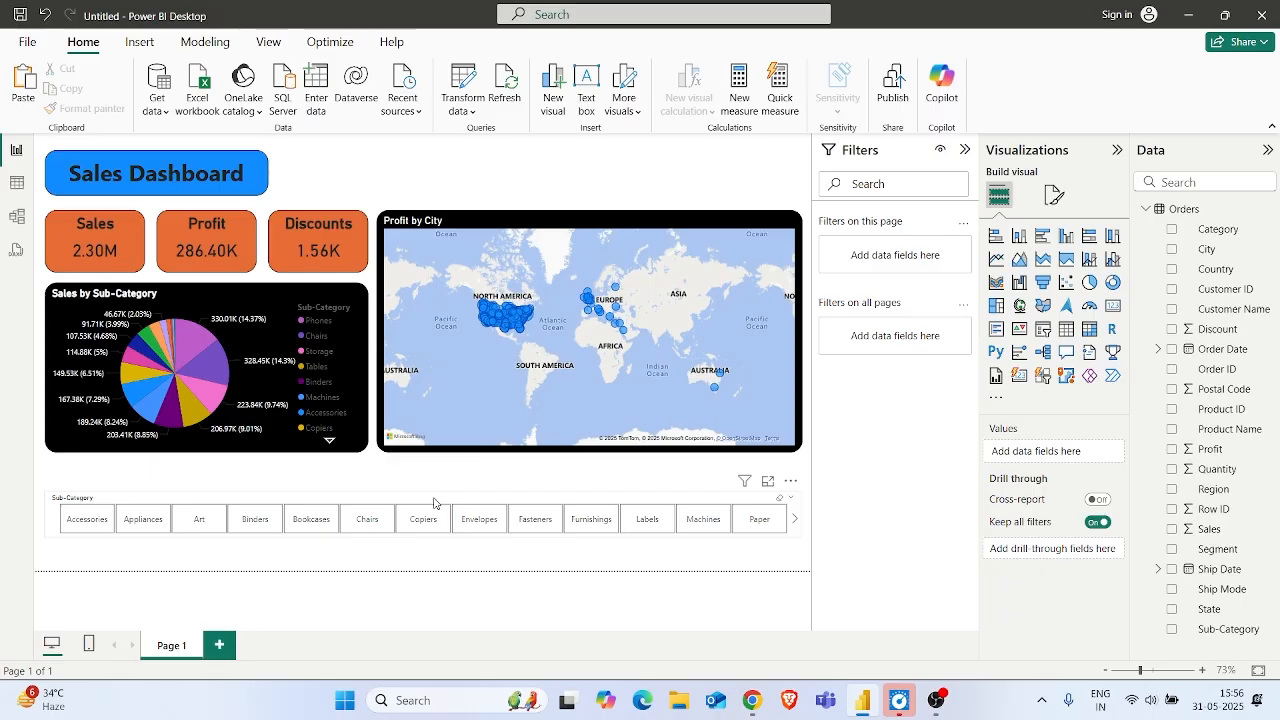
- Set the slicer header's font size to 20 and its font color to white
left_click(437, 502)
left_click(1055, 195)
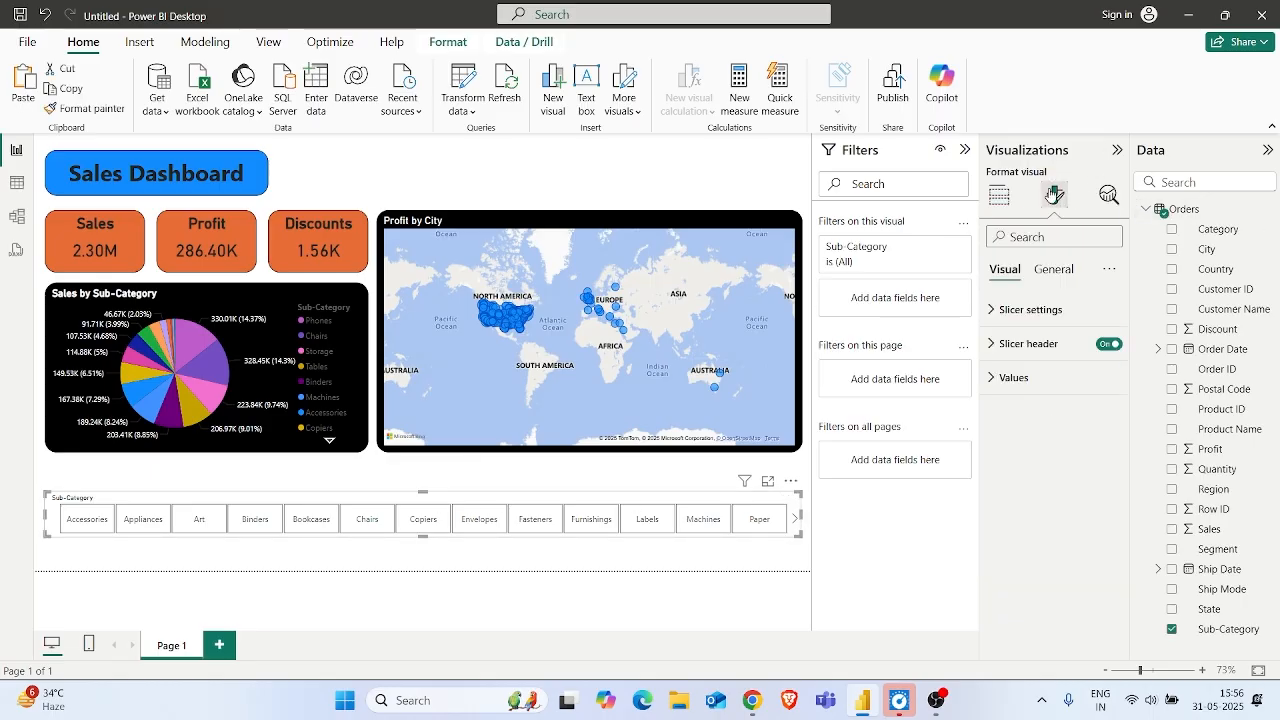
left_click(1002, 312)
left_click(1002, 312)
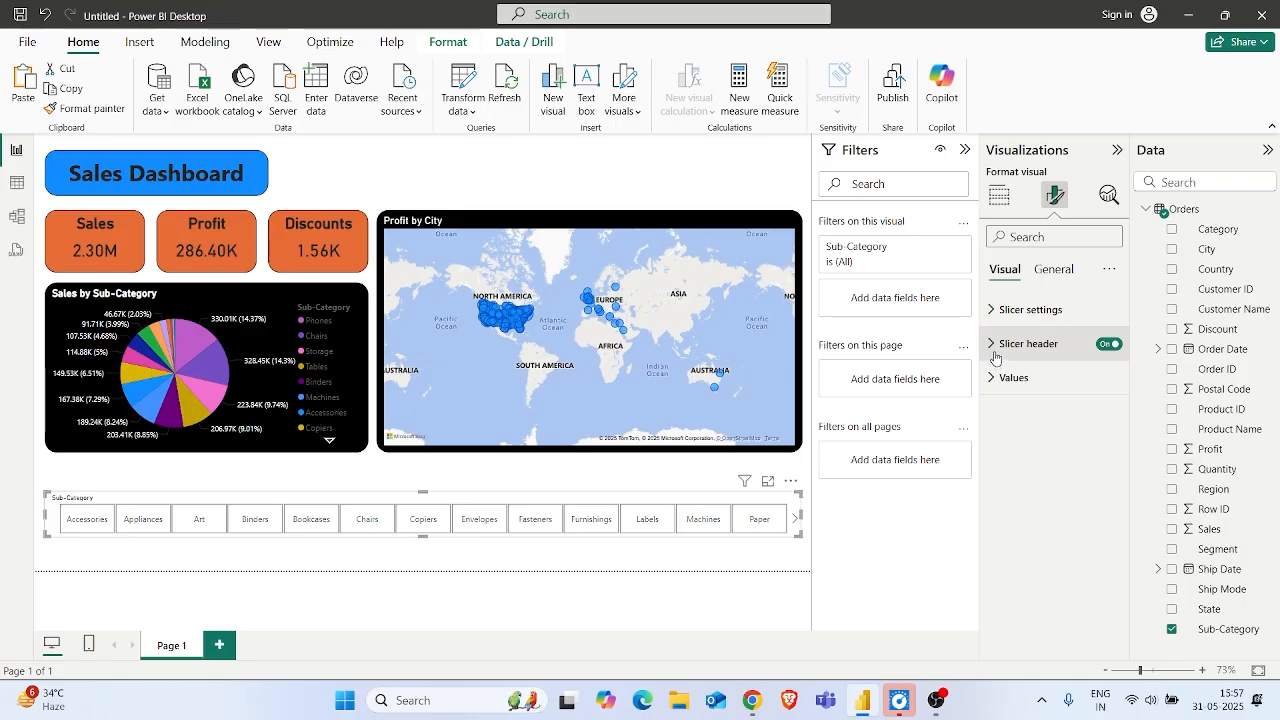
left_click(995, 350)
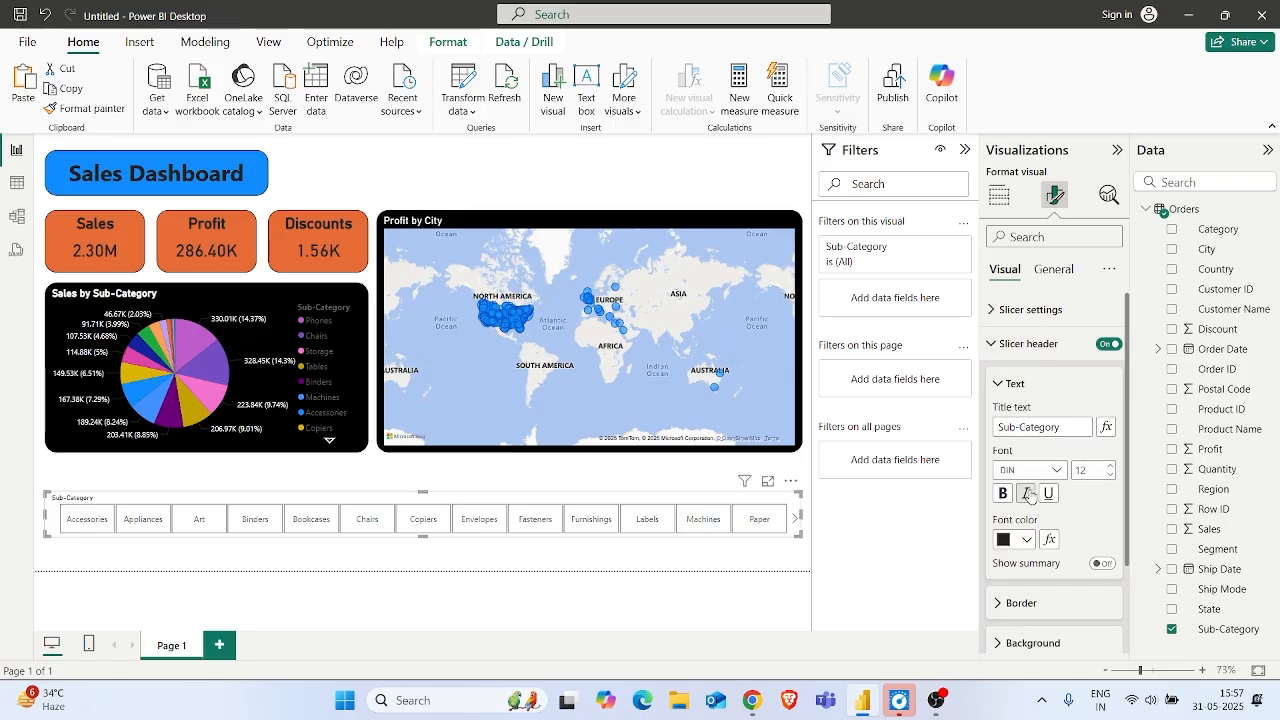
left_click(1110, 465)
left_click(1110, 467)
left_click(1110, 467)
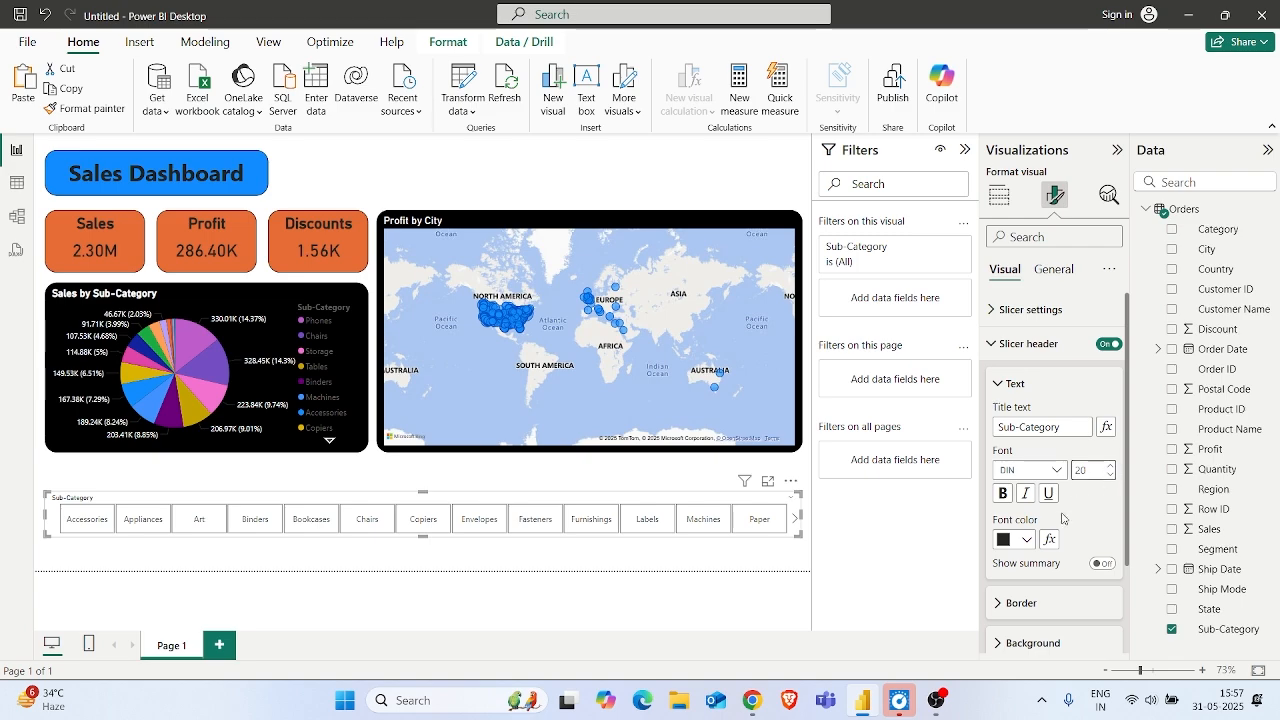
scroll(1072, 519, "down", 2)
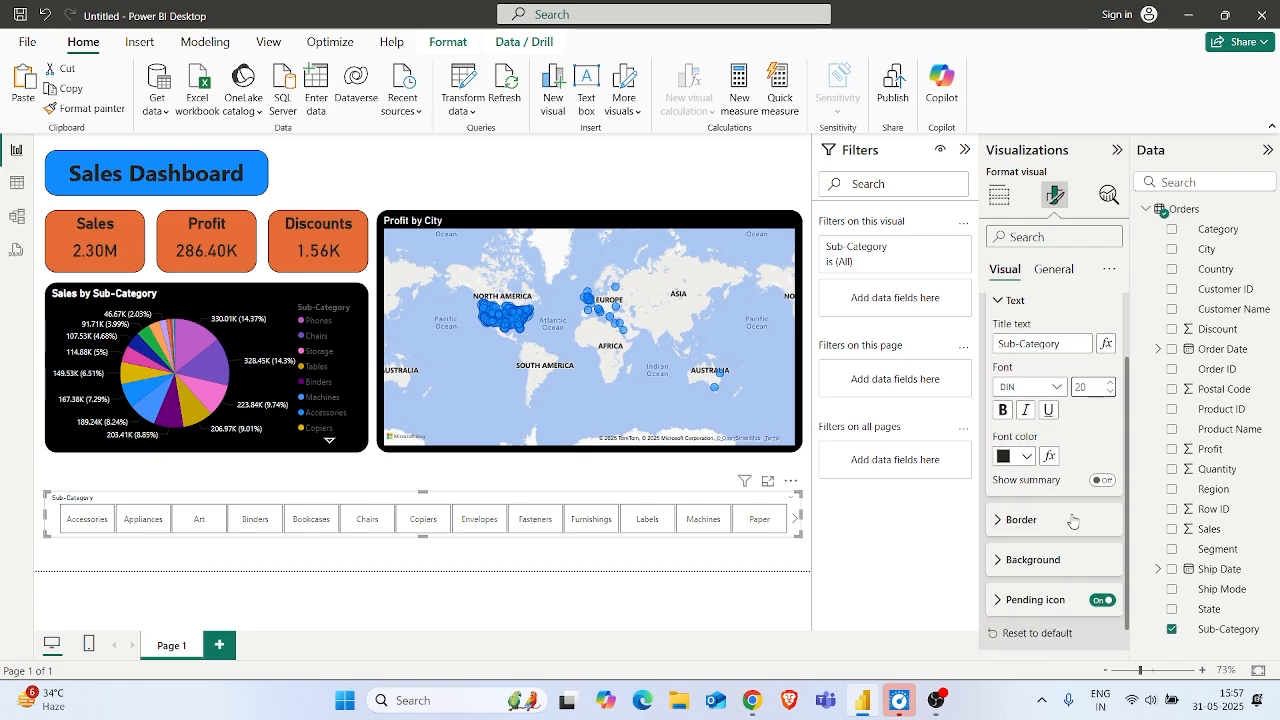
left_click(1026, 456)
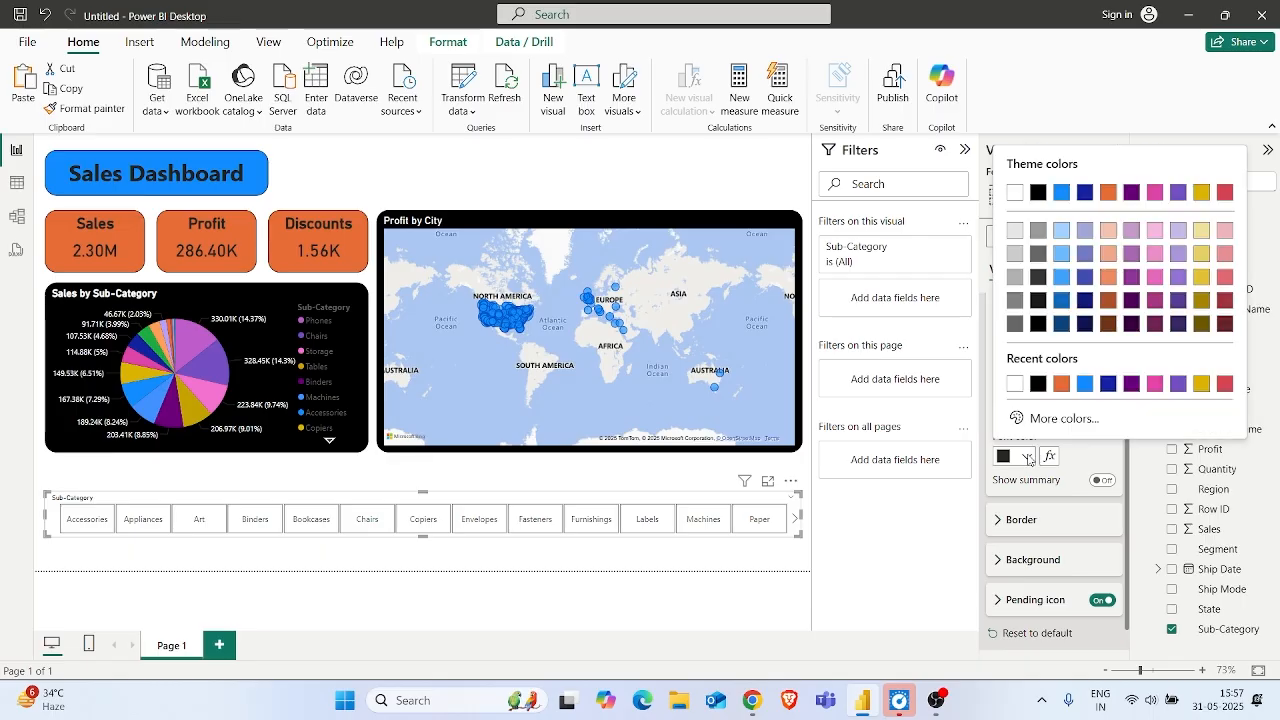
left_click(1010, 193)
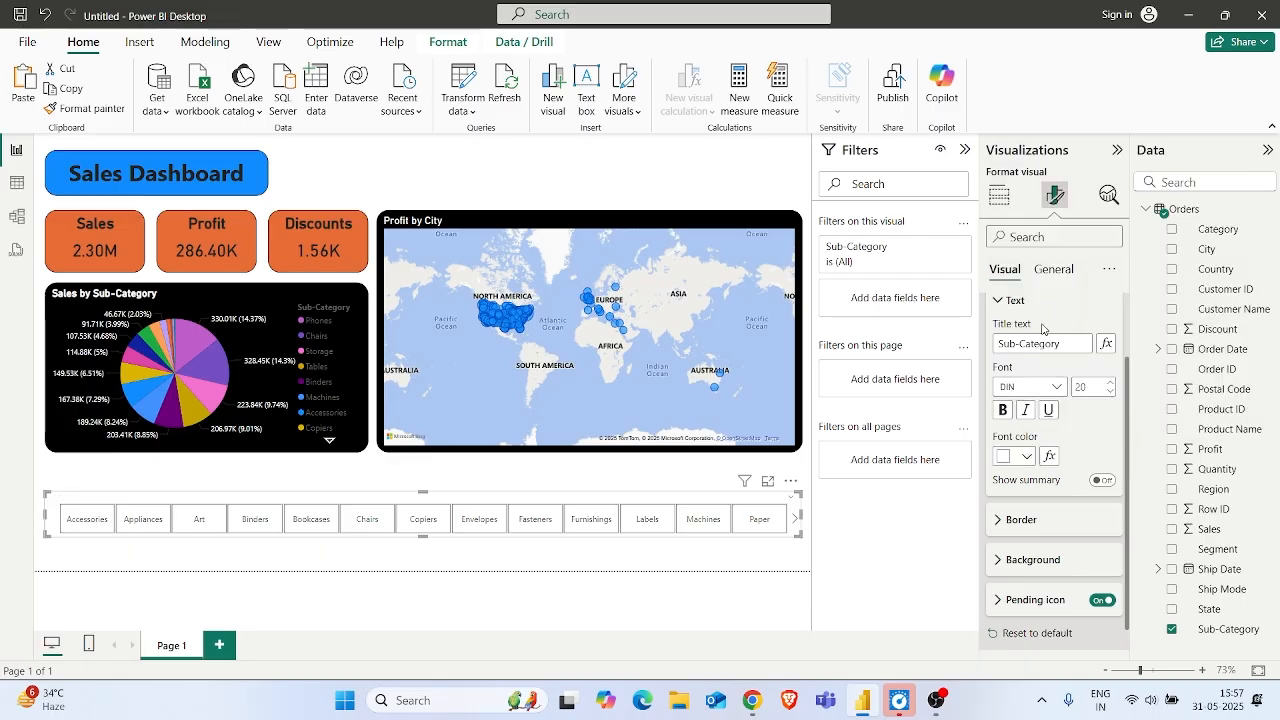
- Set the slicer header's background color to grey
scroll(1000, 538, "down", 1)
left_click(997, 529)
scroll(1005, 530, "down", 1)
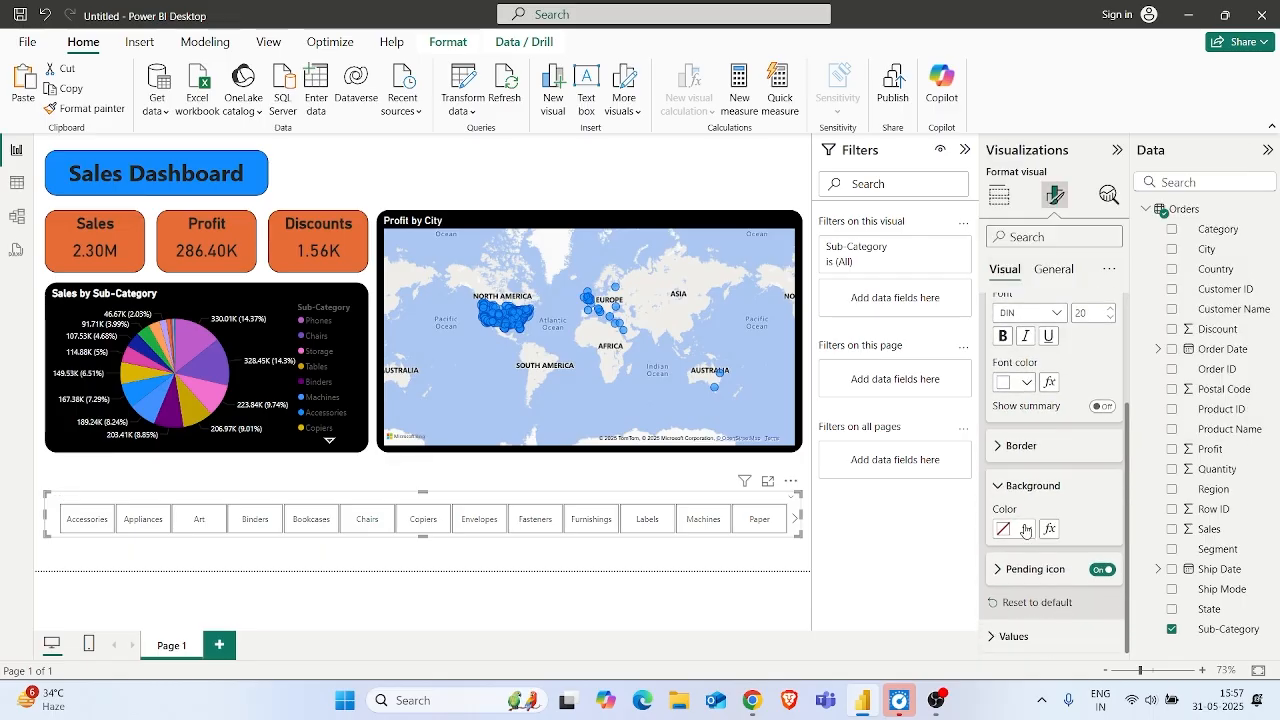
left_click(1026, 528)
left_click(1015, 351)
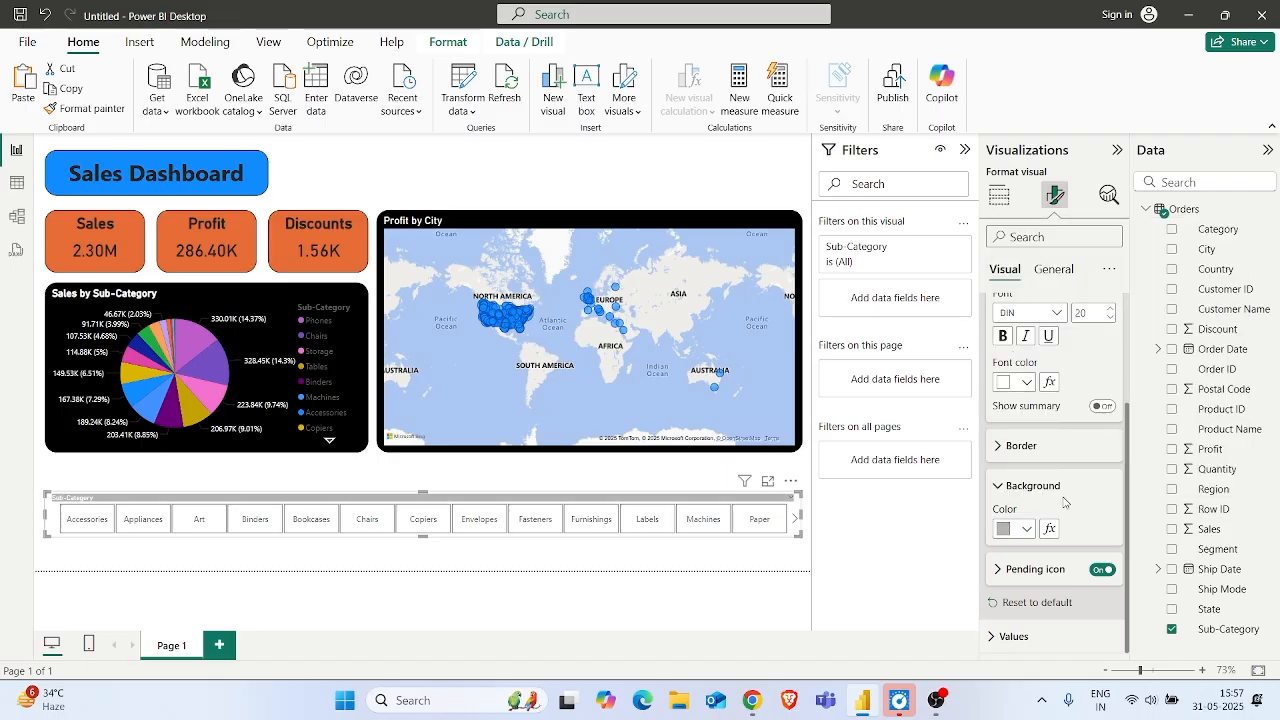
- Set the border color in the slicer header settings to orange
scroll(1066, 502, "up", 2)
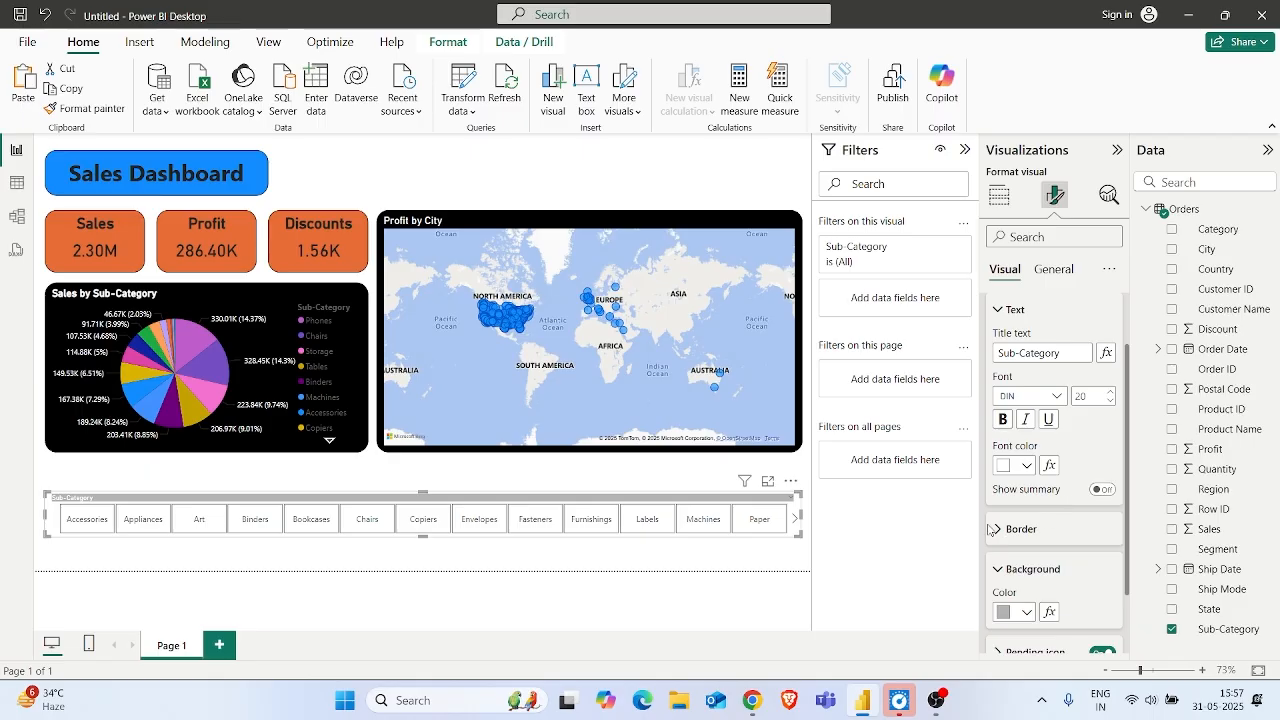
left_click(1021, 528)
scroll(1063, 513, "down", 2)
scroll(1063, 513, "down", 2)
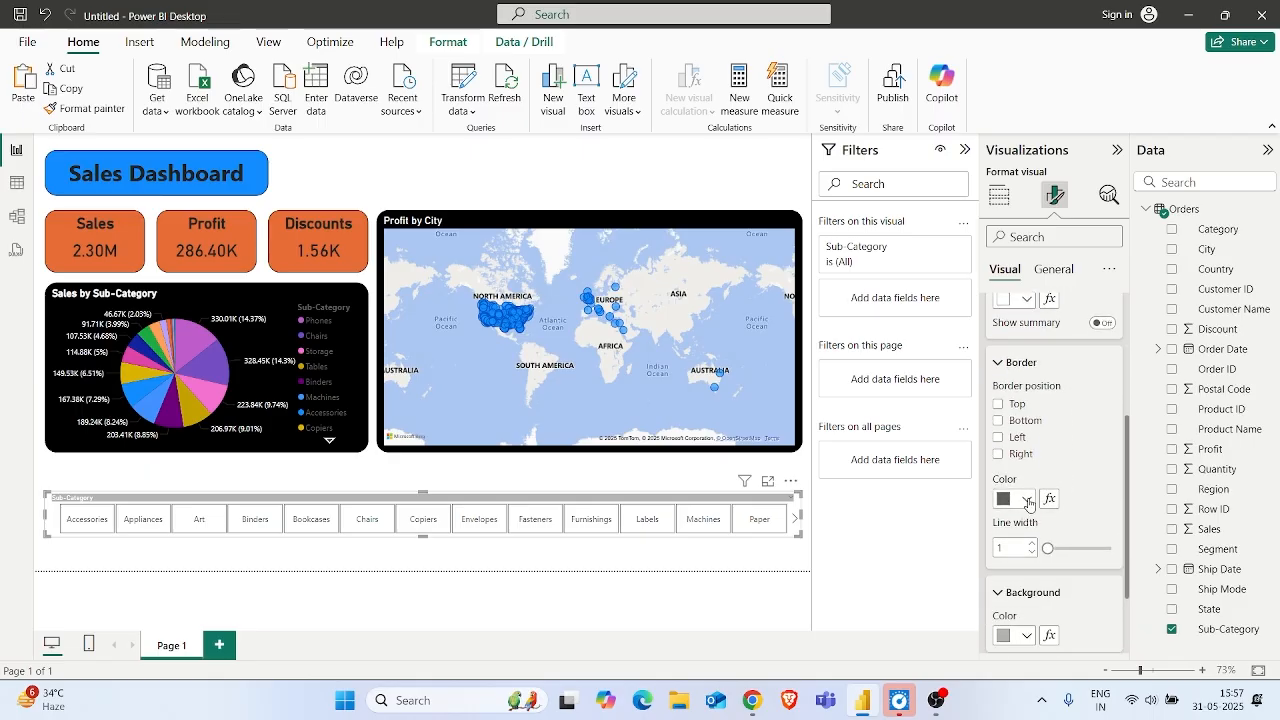
left_click(1027, 497)
left_click(1087, 437)
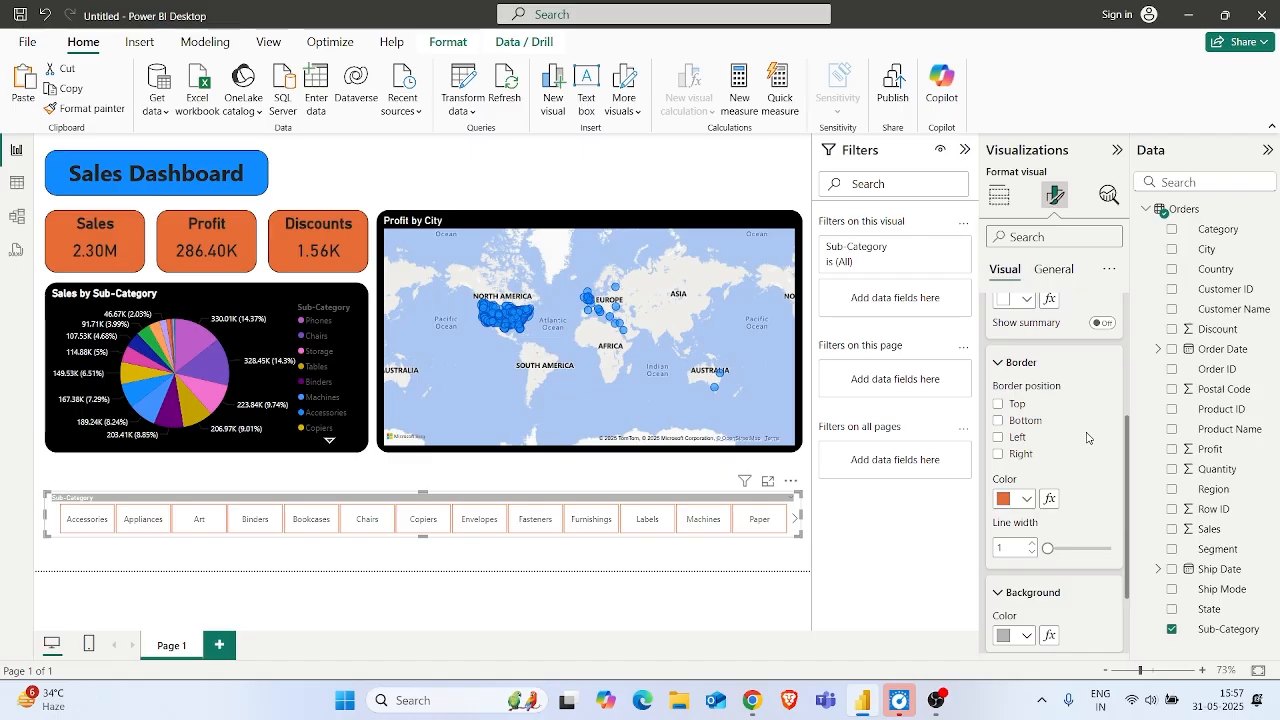
scroll(1080, 510, "down", 2)
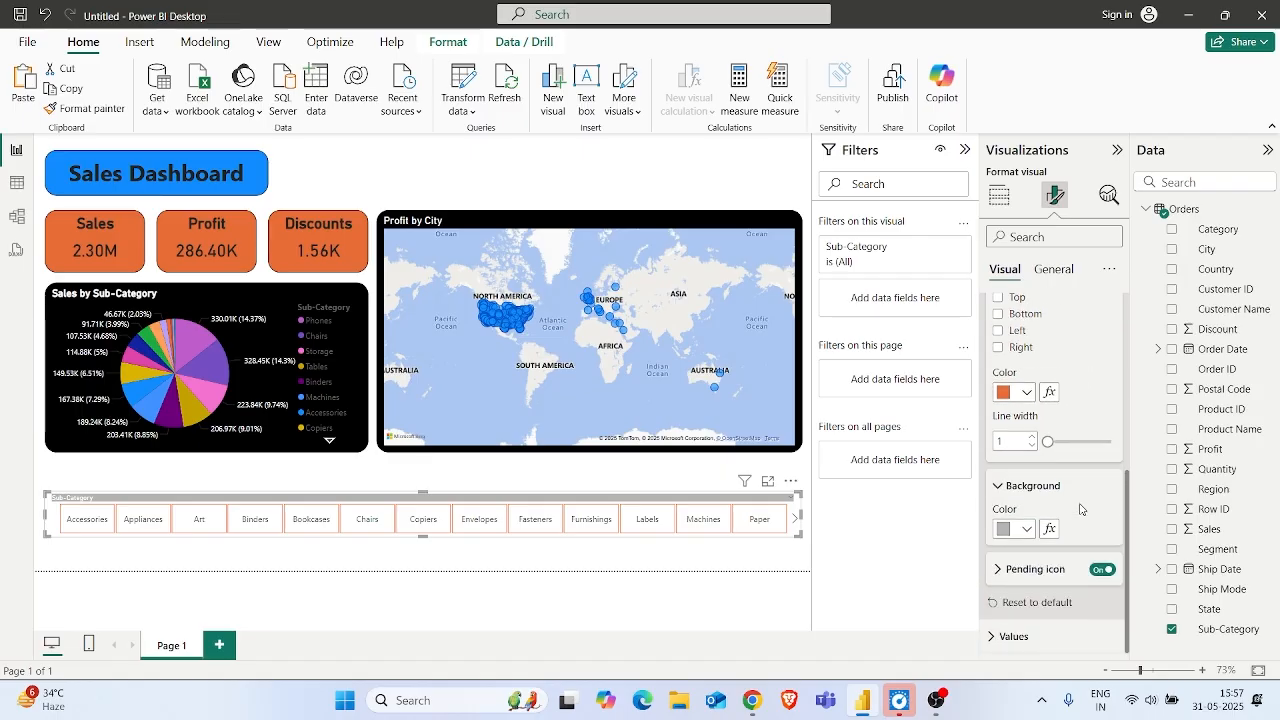
scroll(1080, 510, "up", 6)
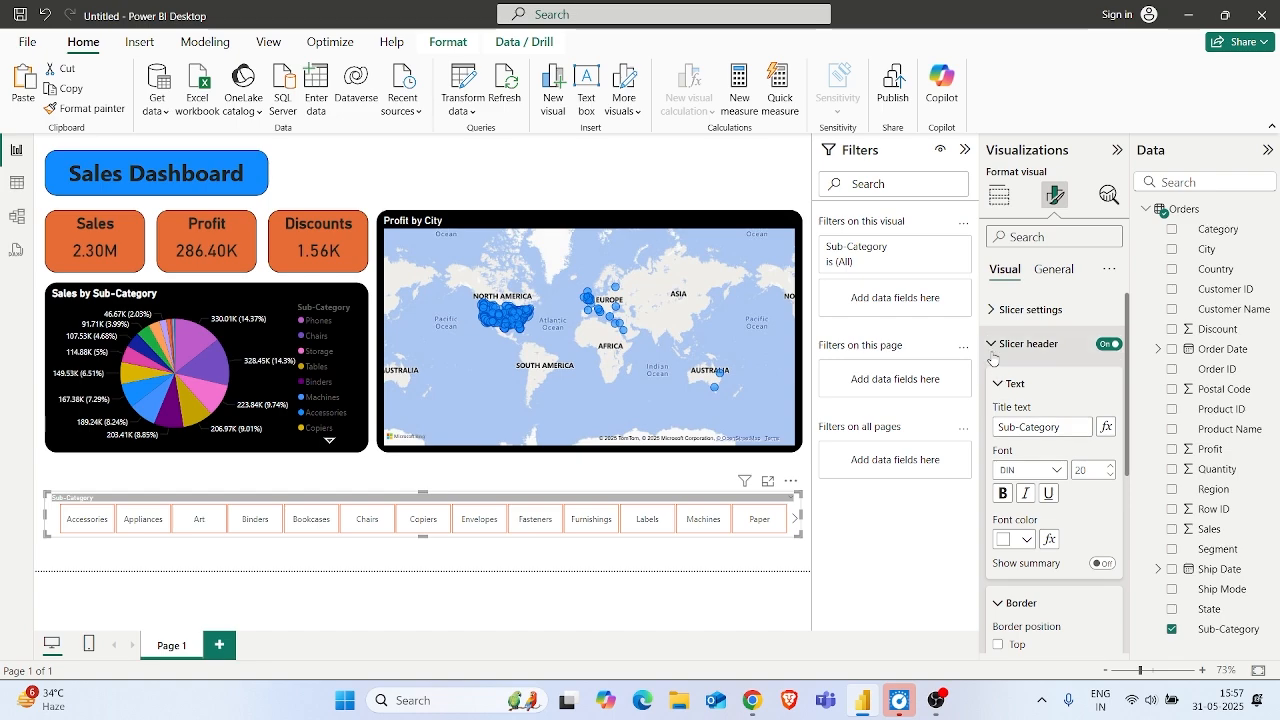
- Set the background color of the Sub-Category slicer's value tiles to light blue and deselect the slicer
left_click(992, 350)
left_click(997, 374)
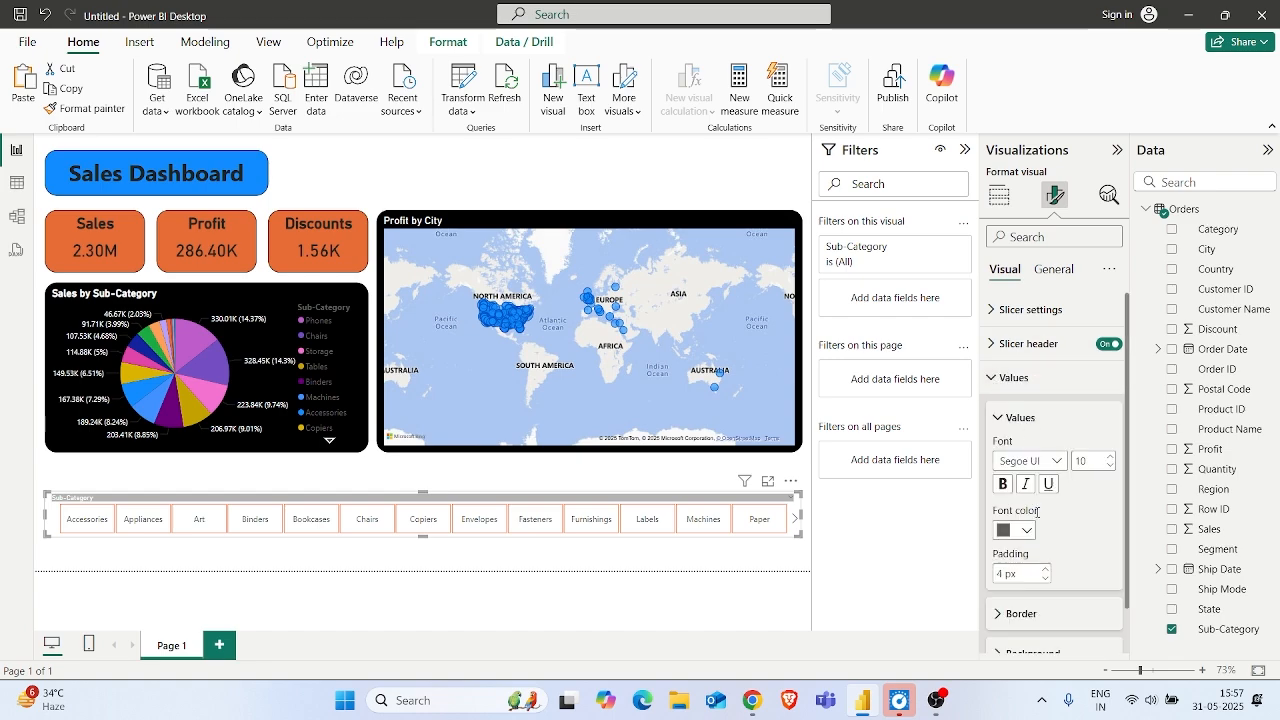
scroll(1044, 528, "down", 1)
left_click(1008, 602)
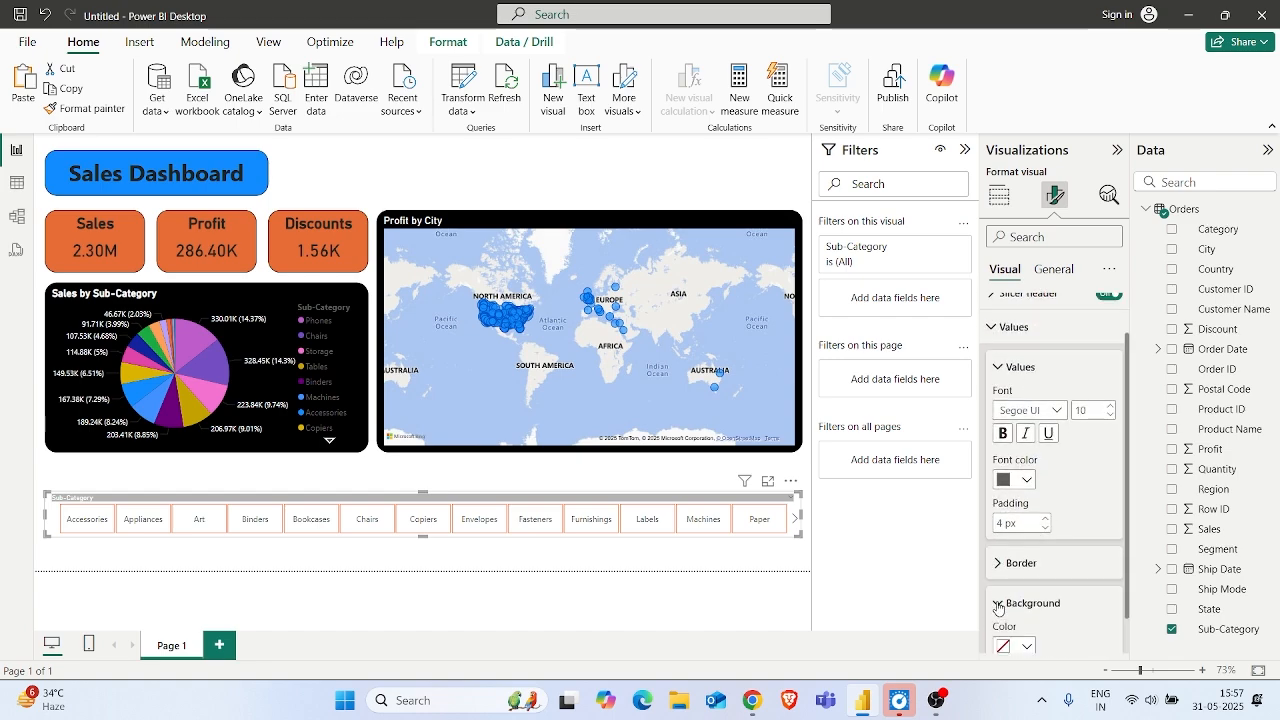
scroll(1010, 605, "down", 1)
left_click(1024, 605)
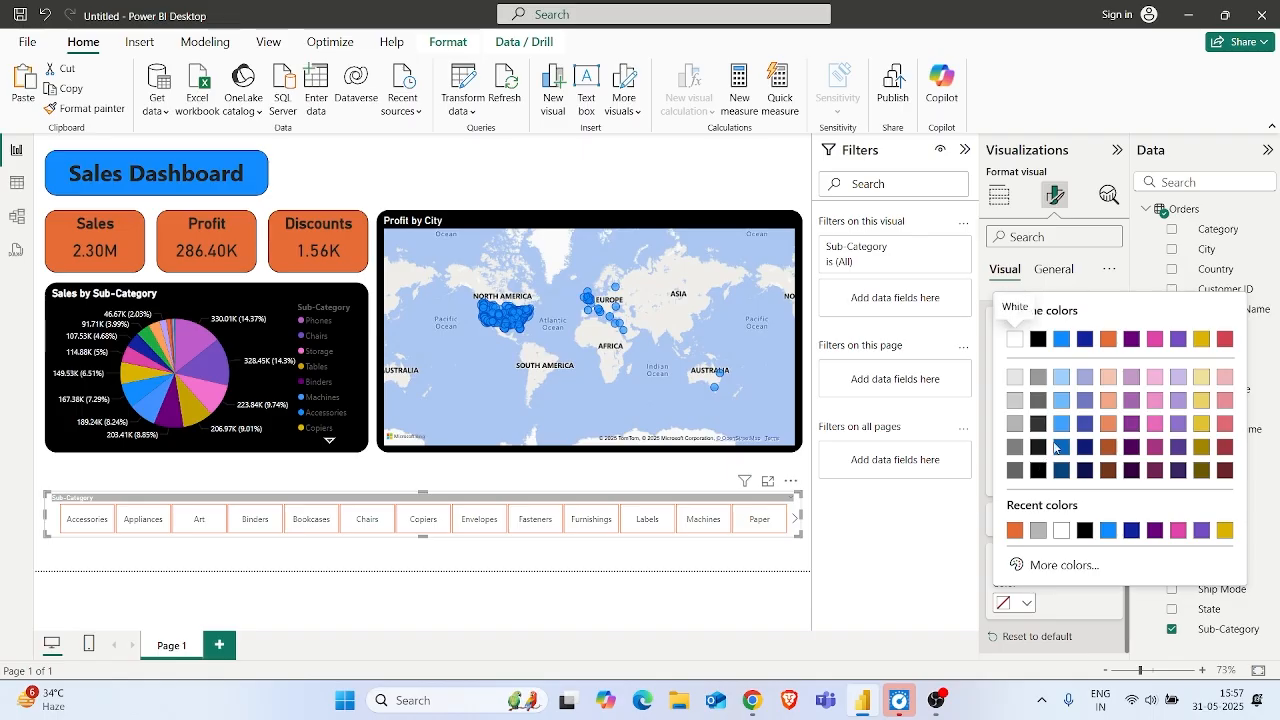
left_click(1060, 388)
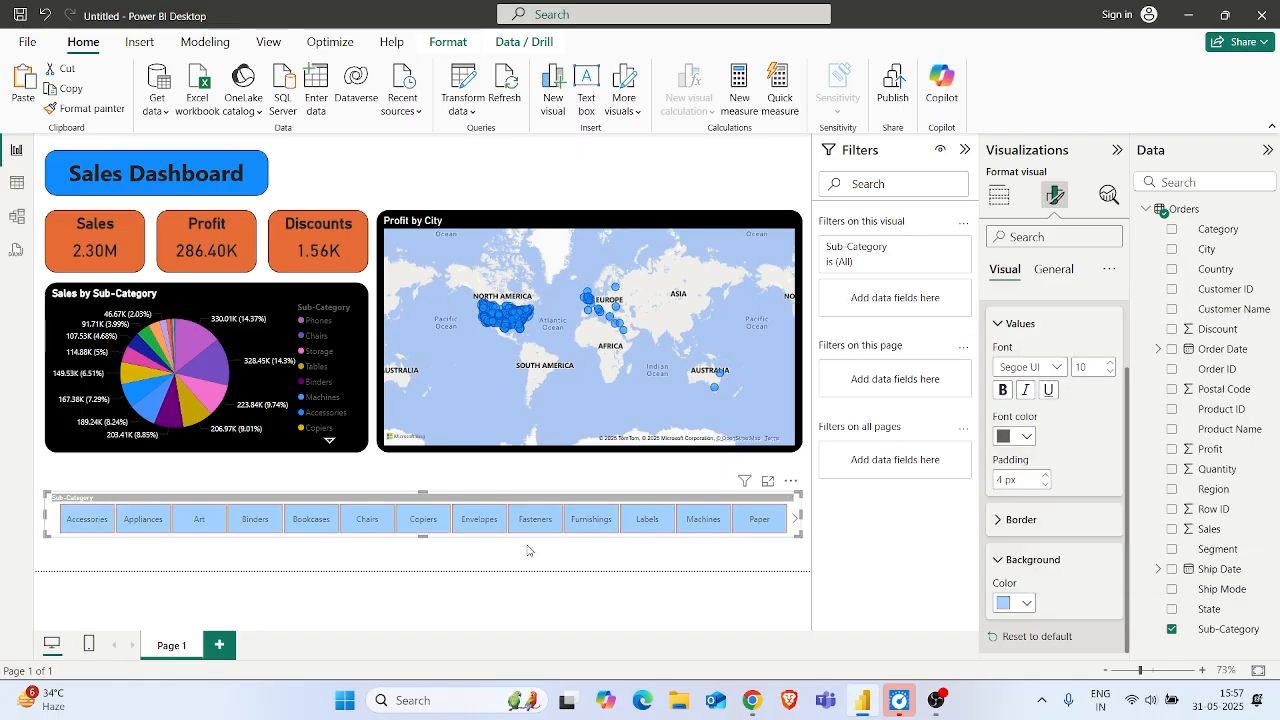
left_click(749, 558)
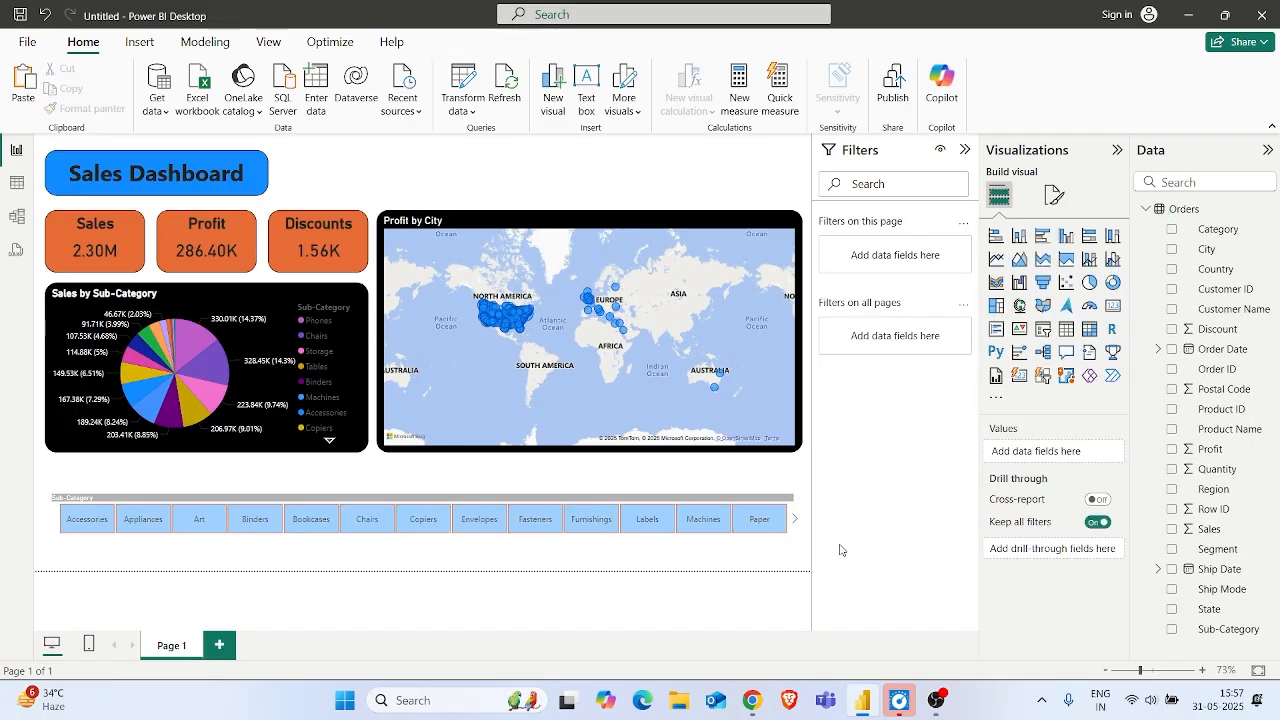
- Browse the Sub-Category slicer's tiles through to the last category and return to the first one
left_click(795, 518)
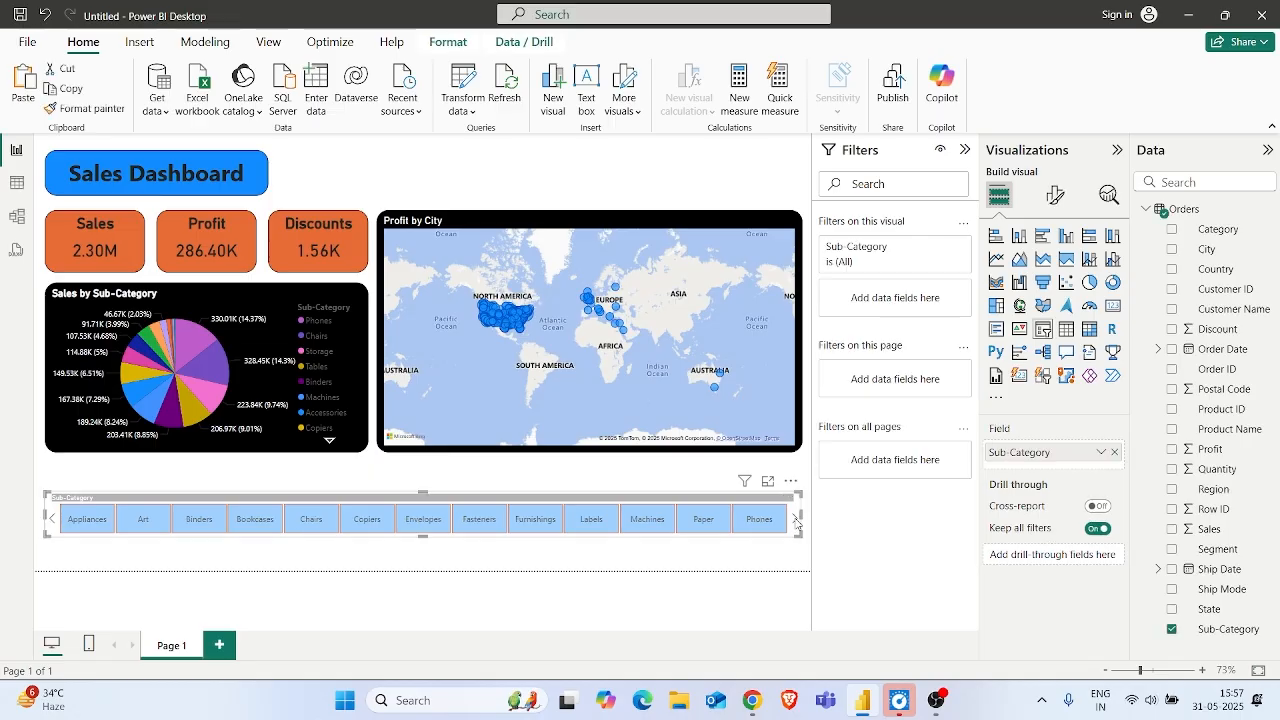
left_click(795, 518)
left_click(795, 520)
left_click(795, 520)
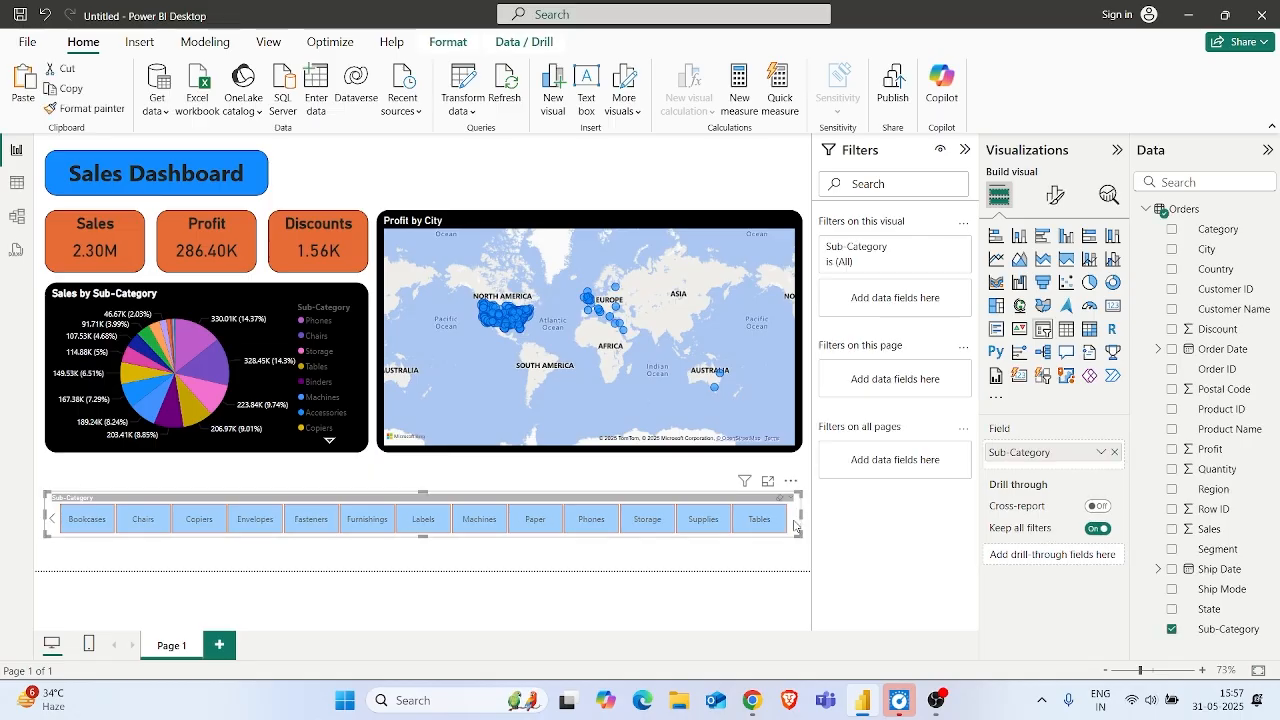
left_click(52, 519)
left_click(52, 519)
left_click(52, 519)
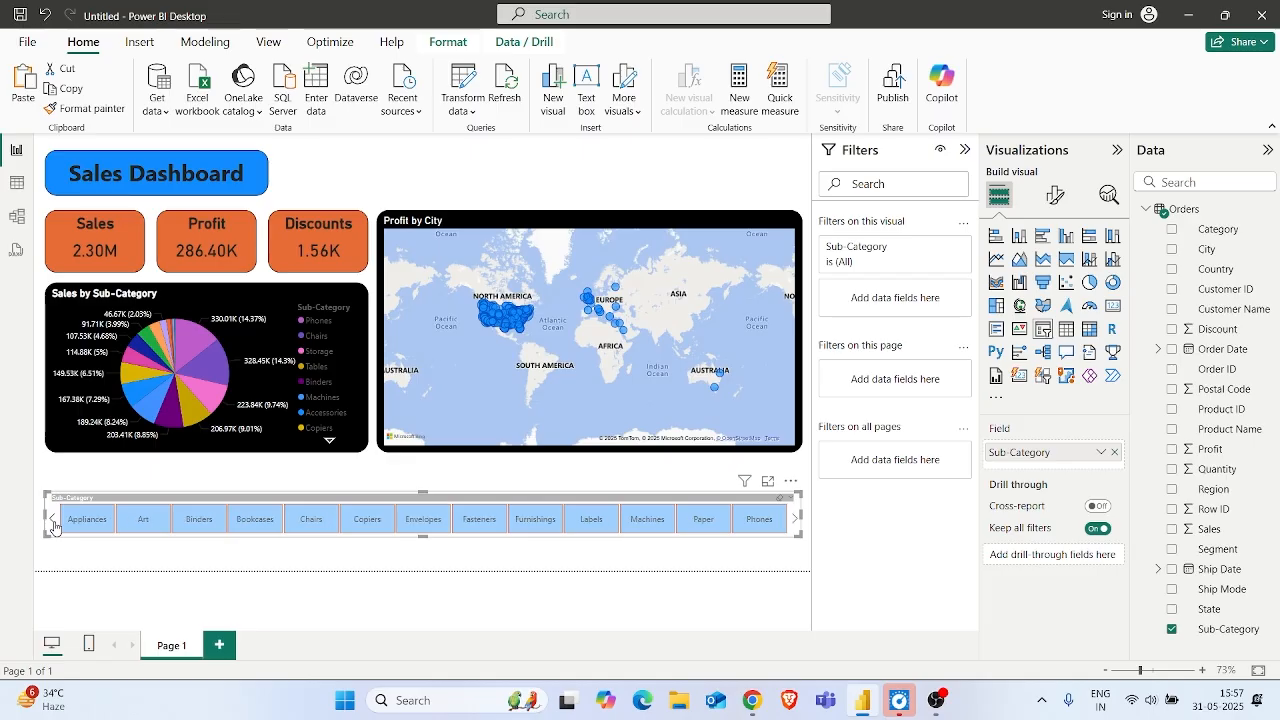
left_click(52, 519)
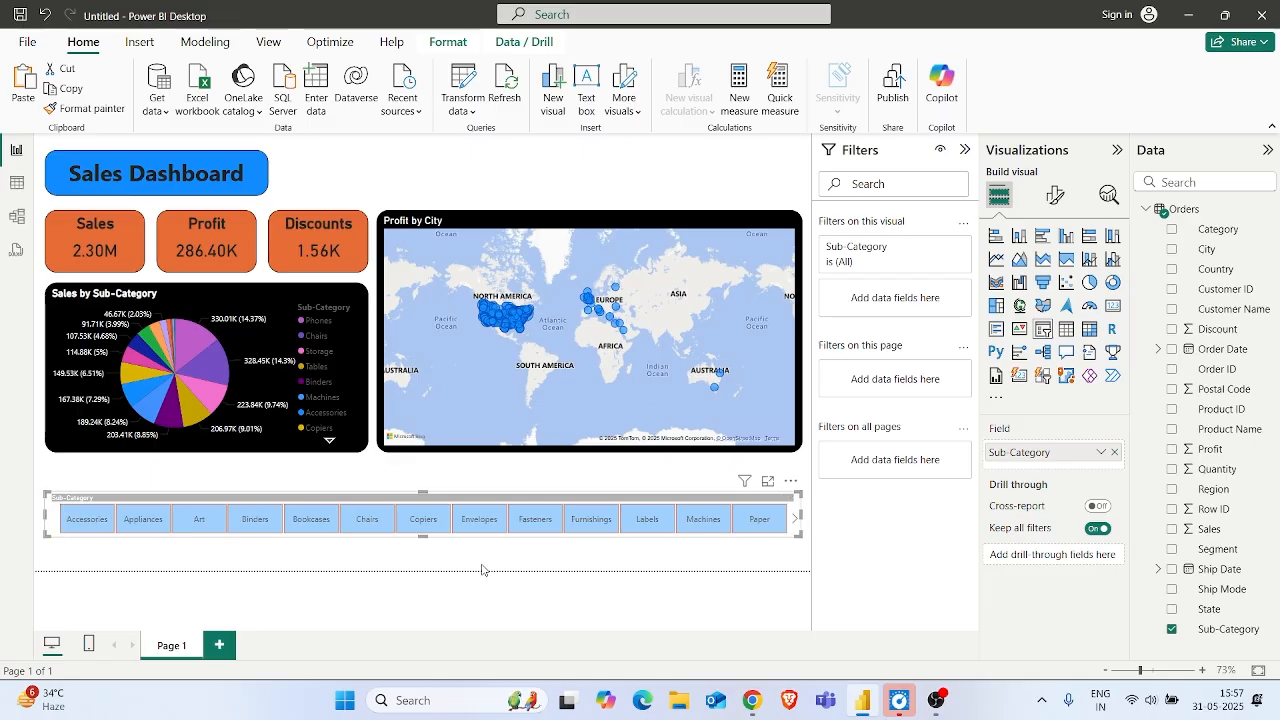